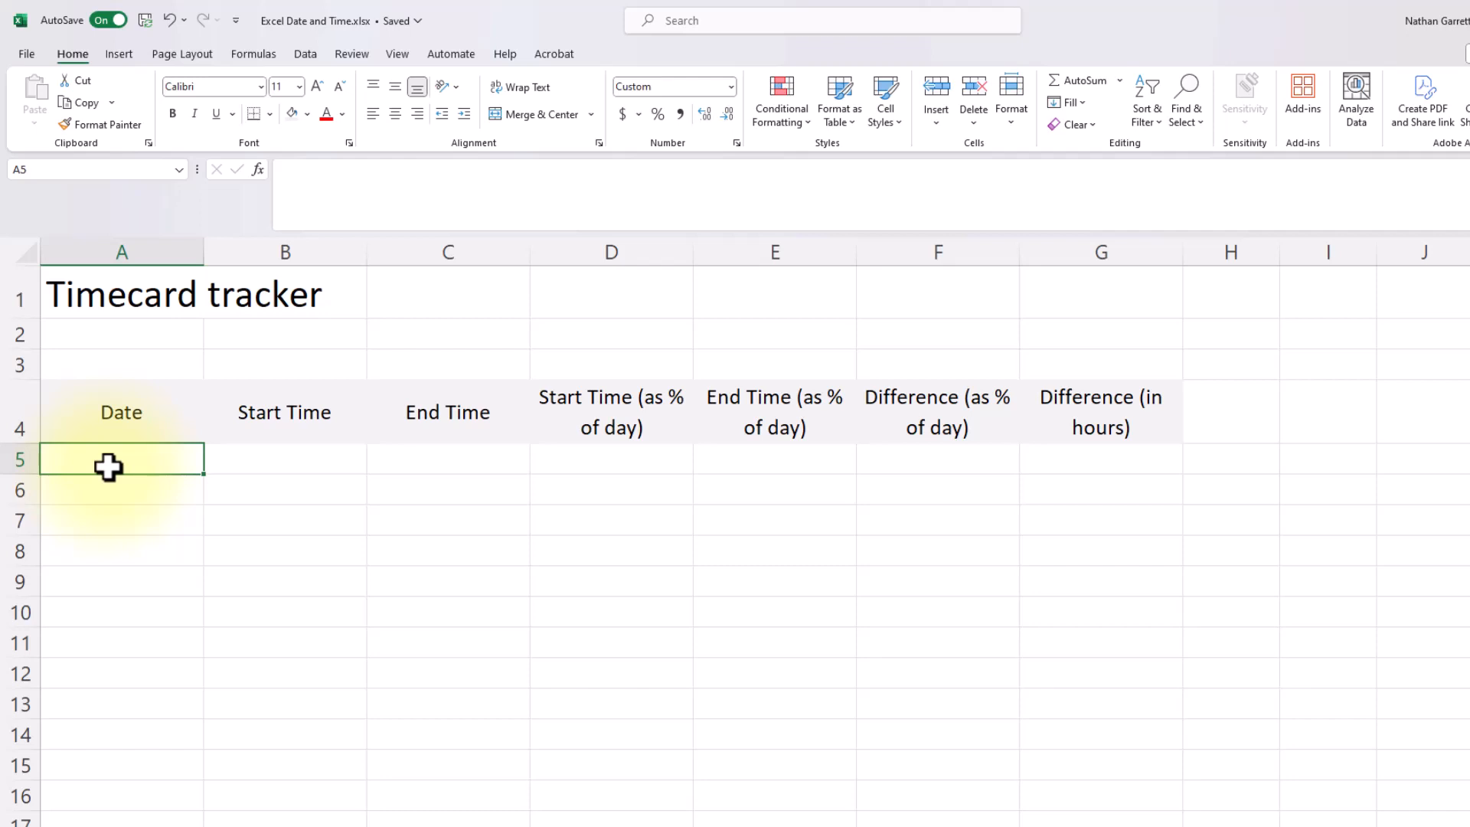
Enter the date 1/1/2020 in cell A5, the first row of the Date column
text(1/1/2020)
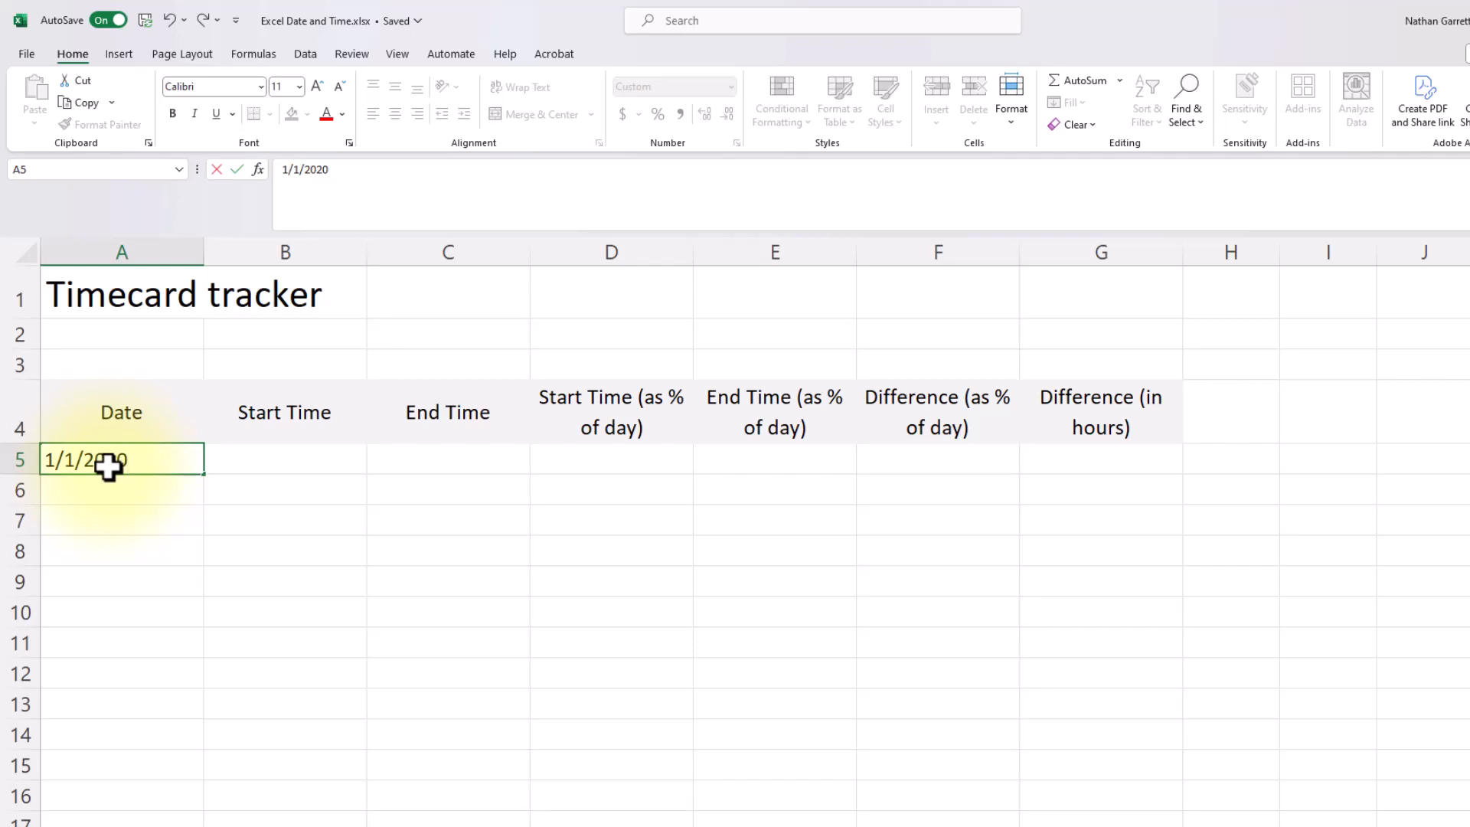
key(Return)
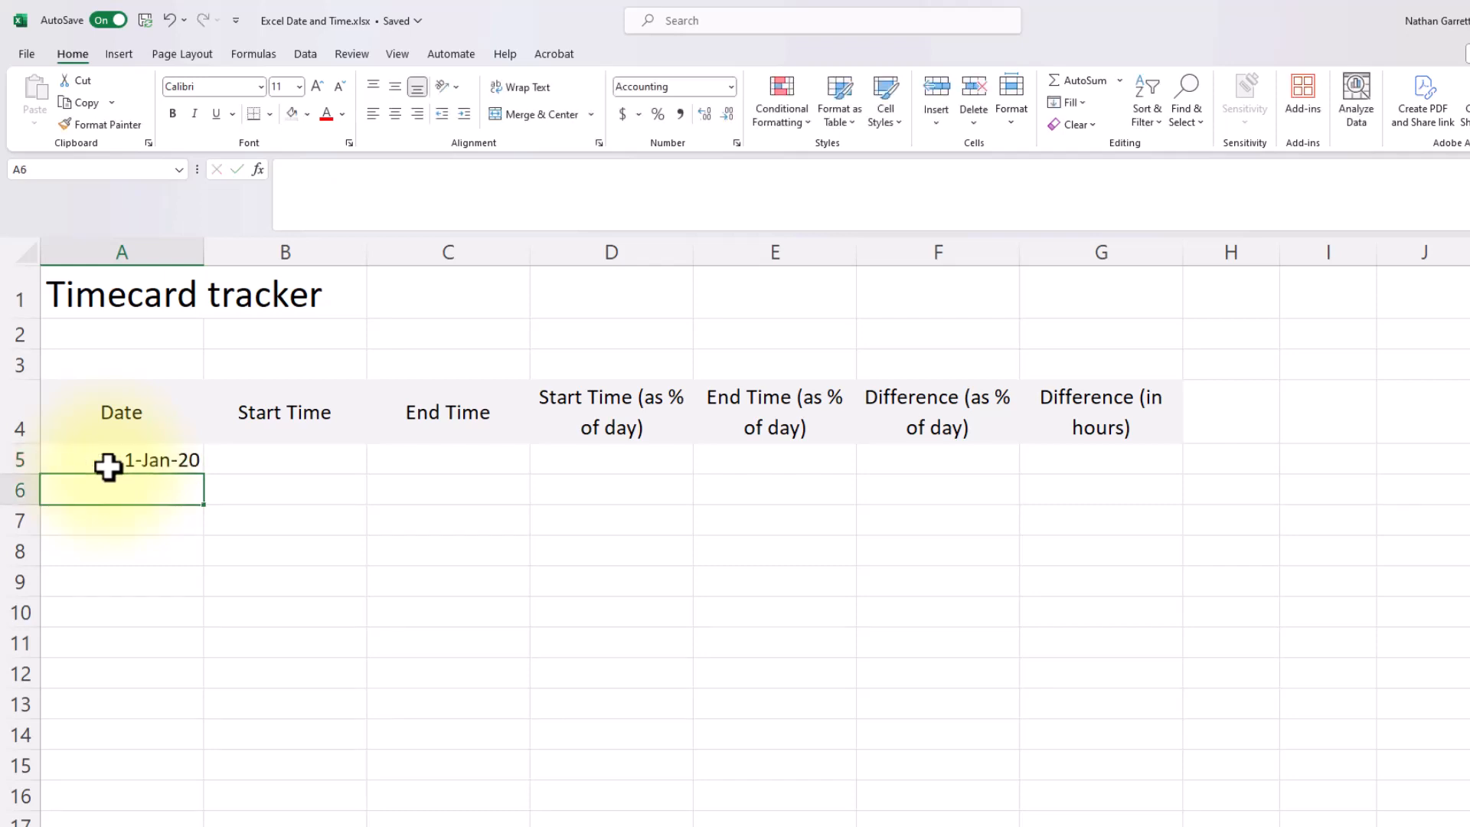
Format the date in cell A5 with the 03/14/12 date type
click(108, 467)
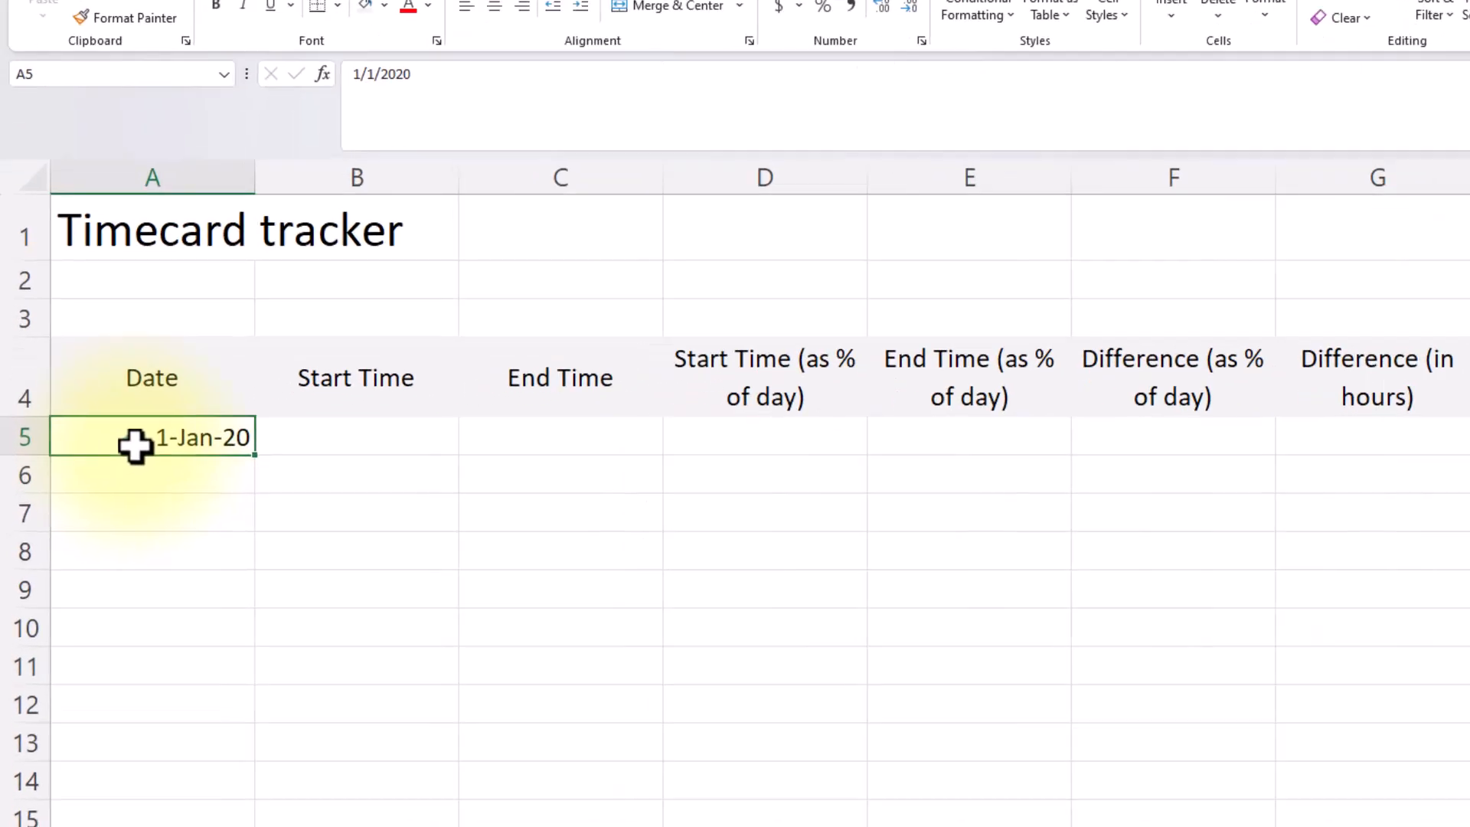
key(ctrl+1)
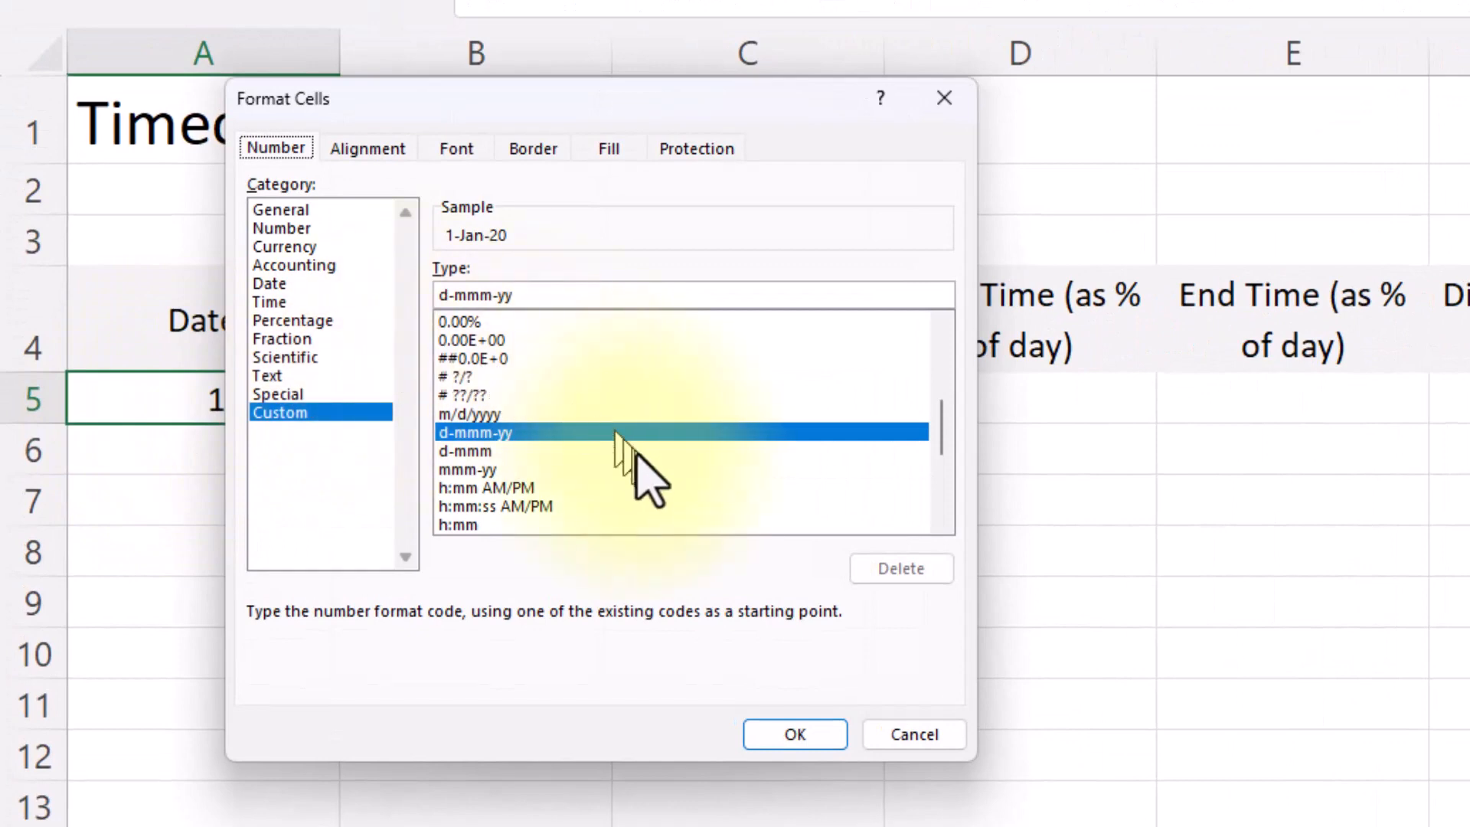
click(601, 451)
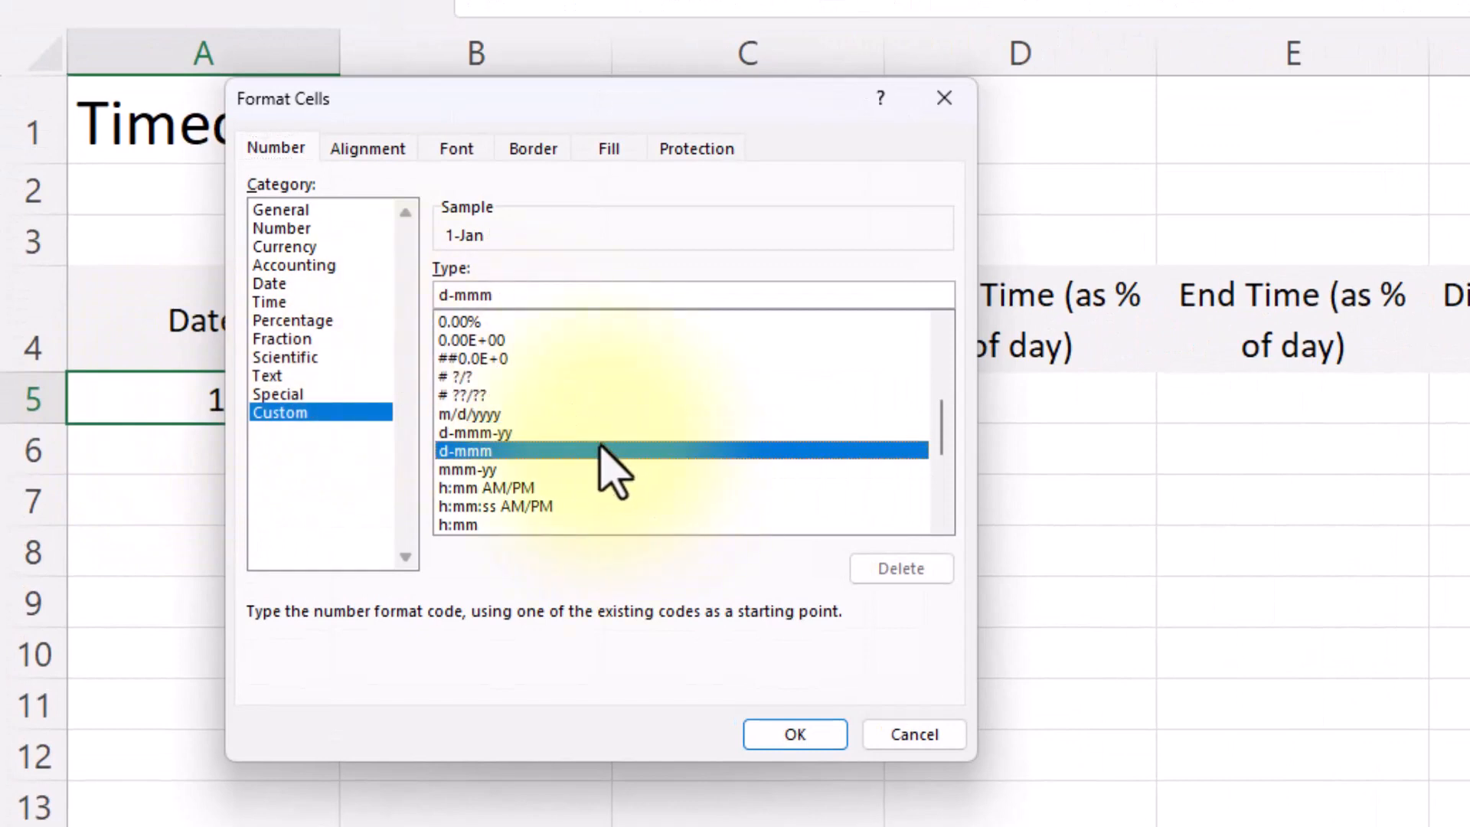
scroll(601, 448, down, 3)
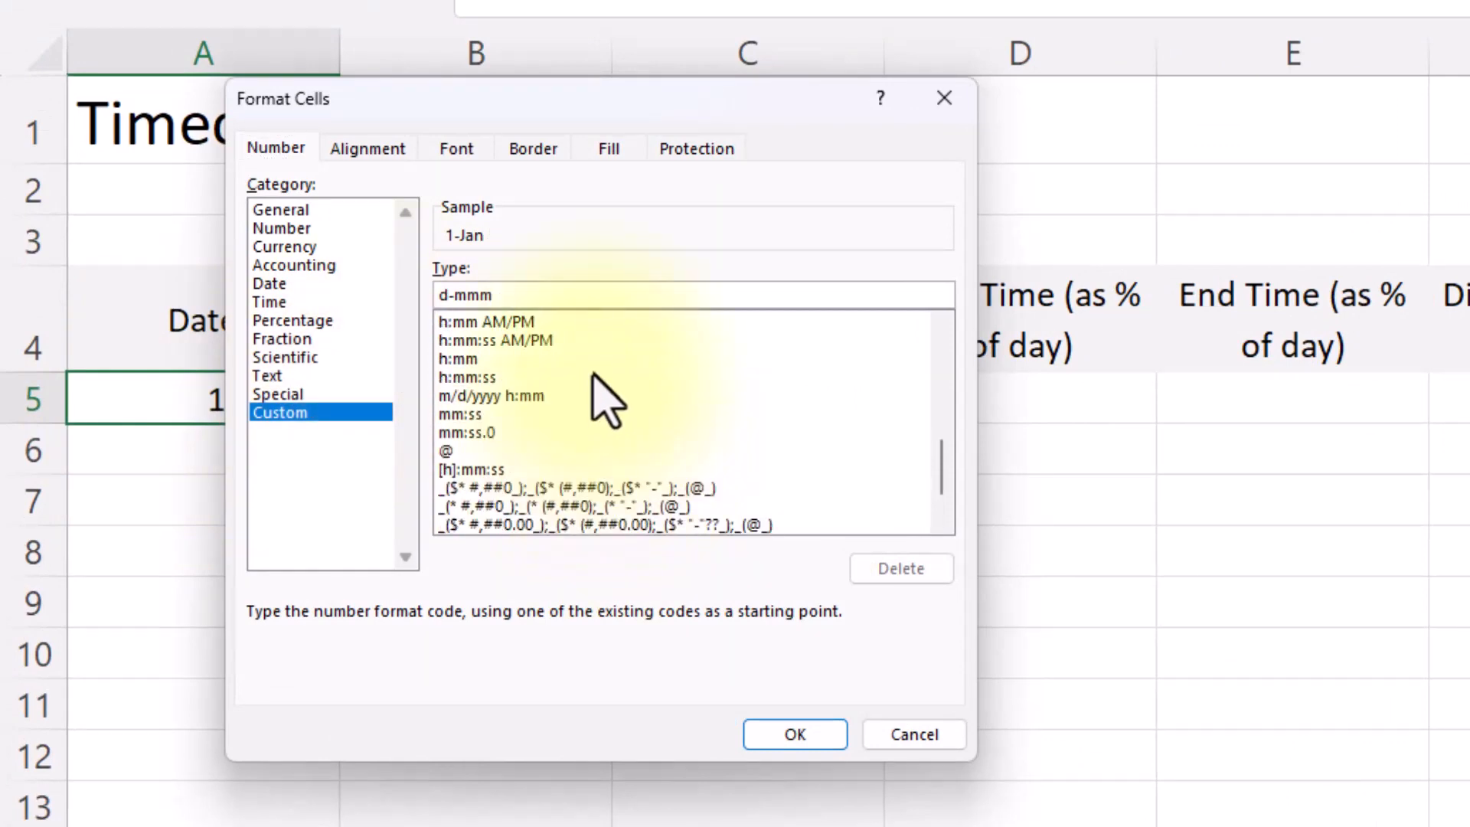
scroll(596, 402, down, 1)
scroll(582, 410, up, 4)
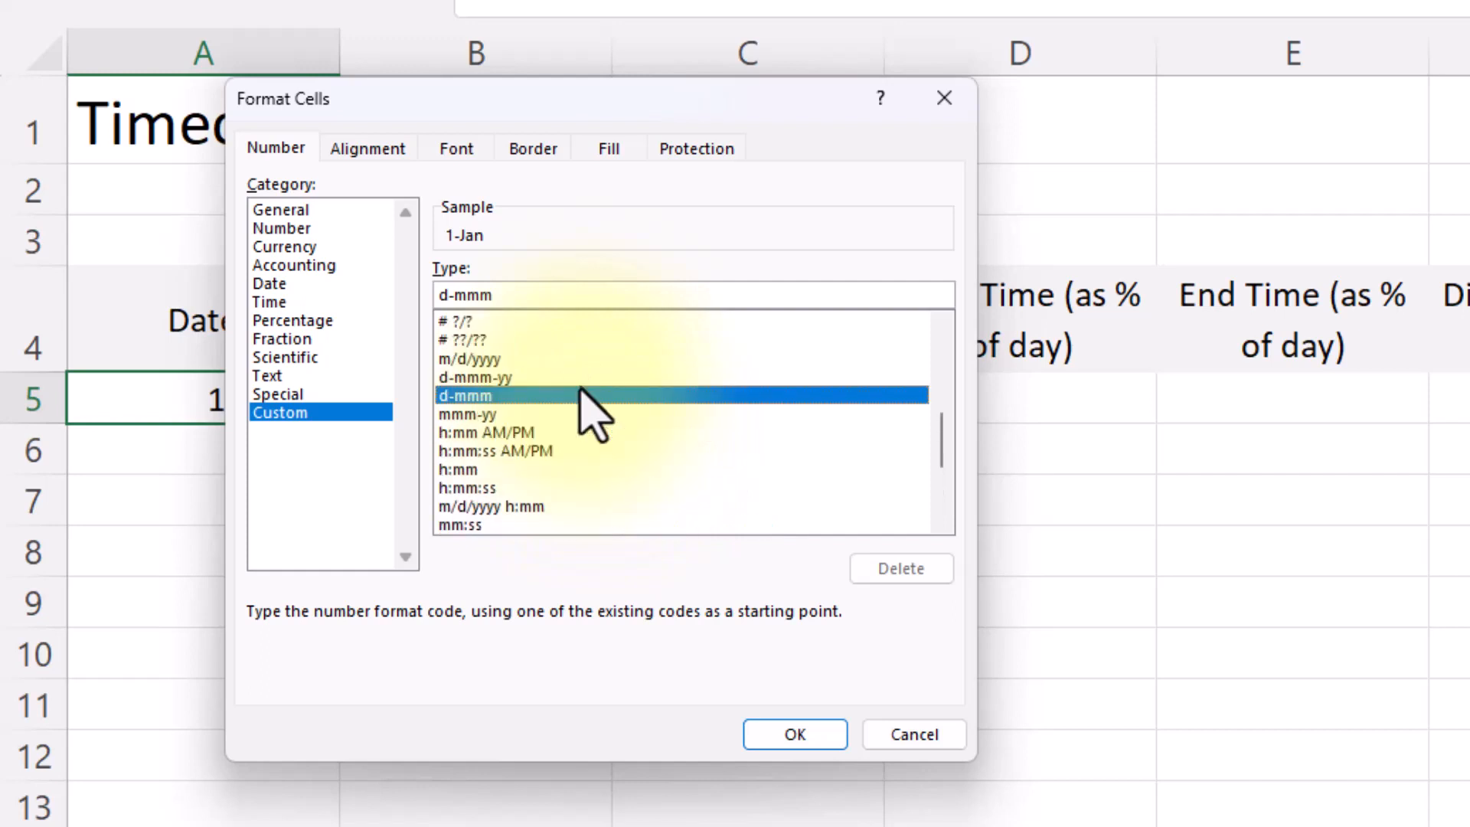
click(297, 286)
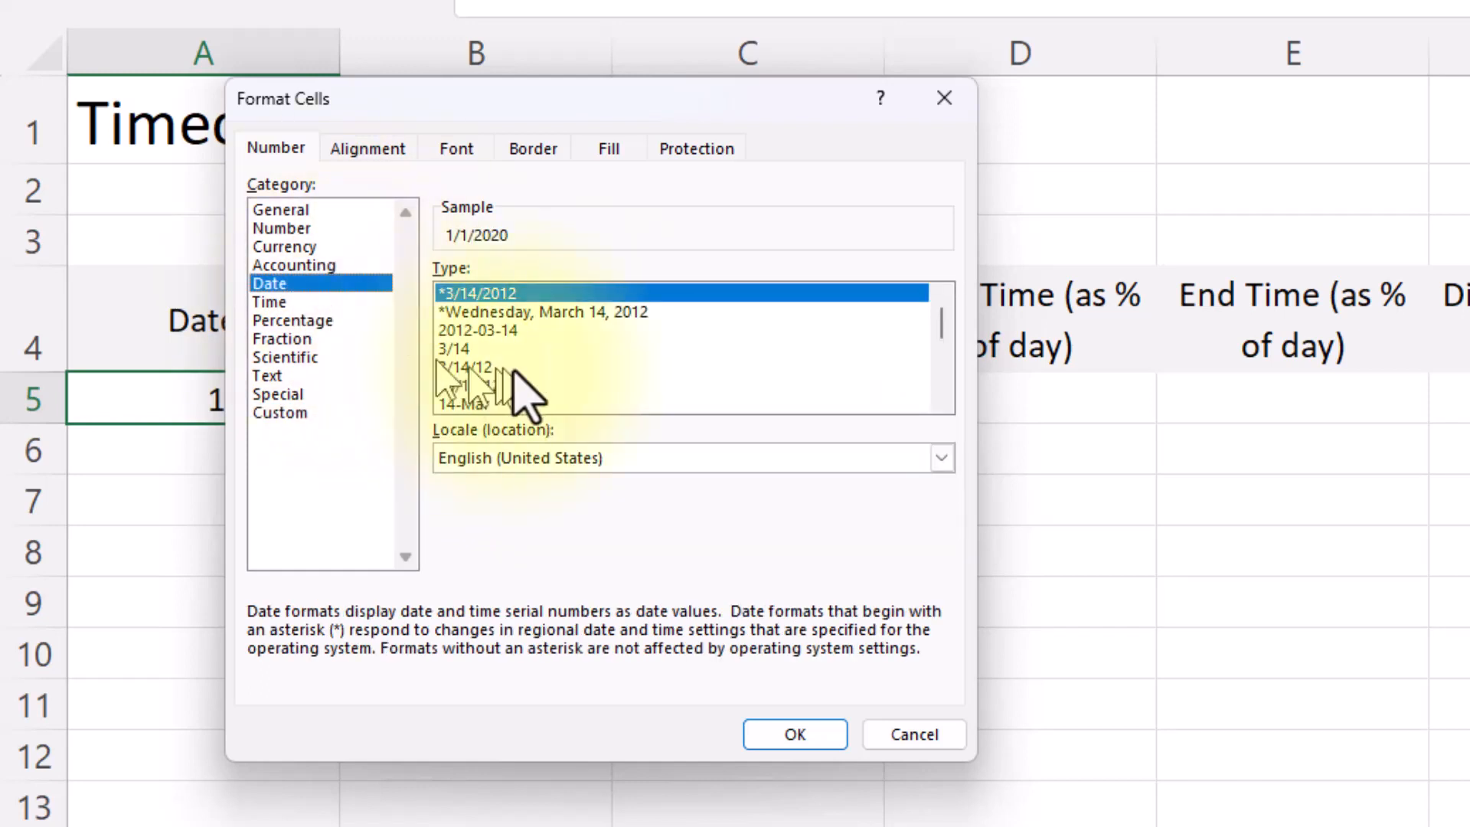
click(579, 350)
click(568, 371)
click(564, 387)
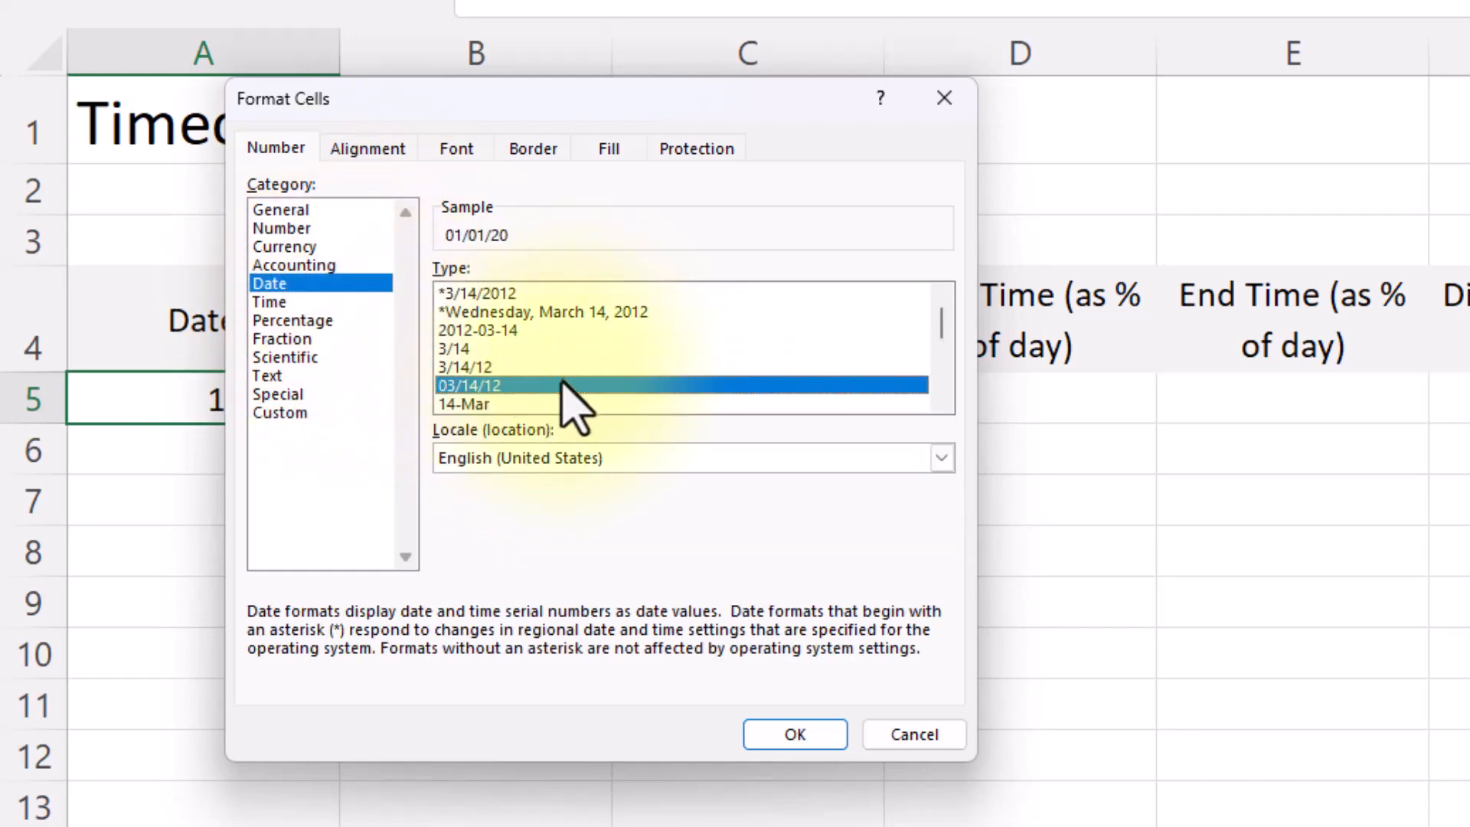
click(775, 722)
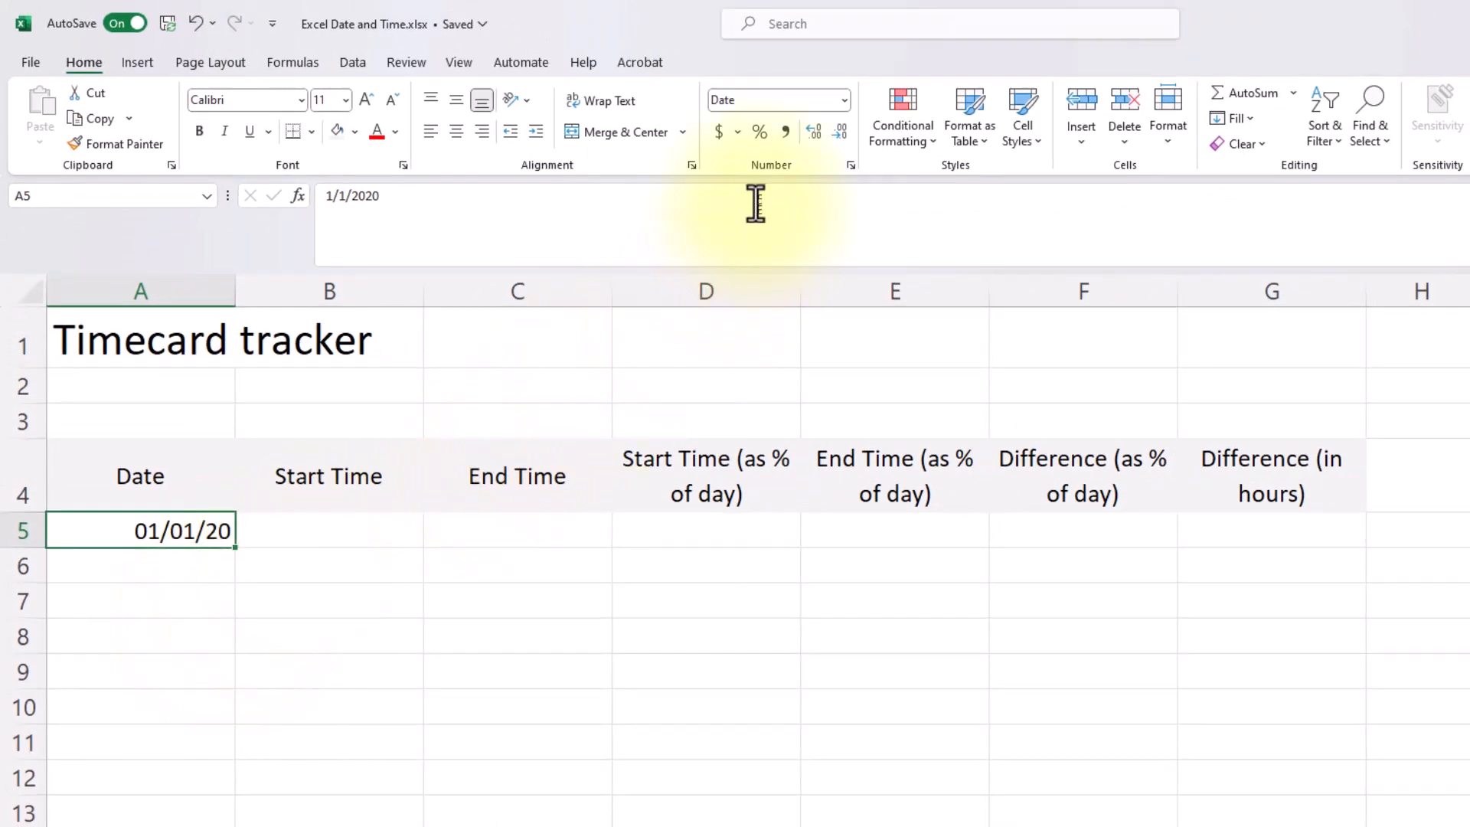
Apply the comma number style to cell A5, undo it to compare with the date, and reapply it
click(786, 141)
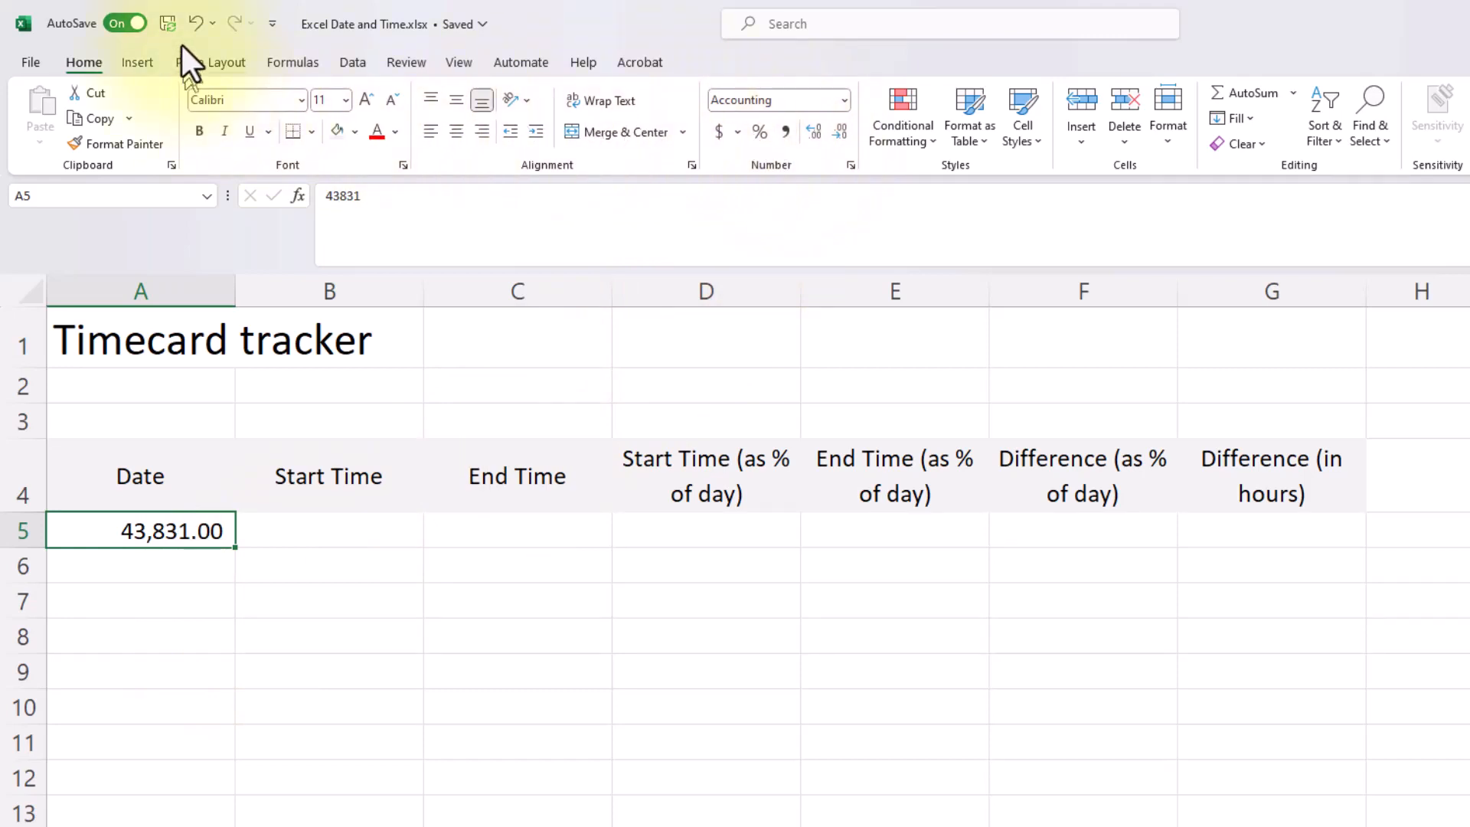
click(198, 20)
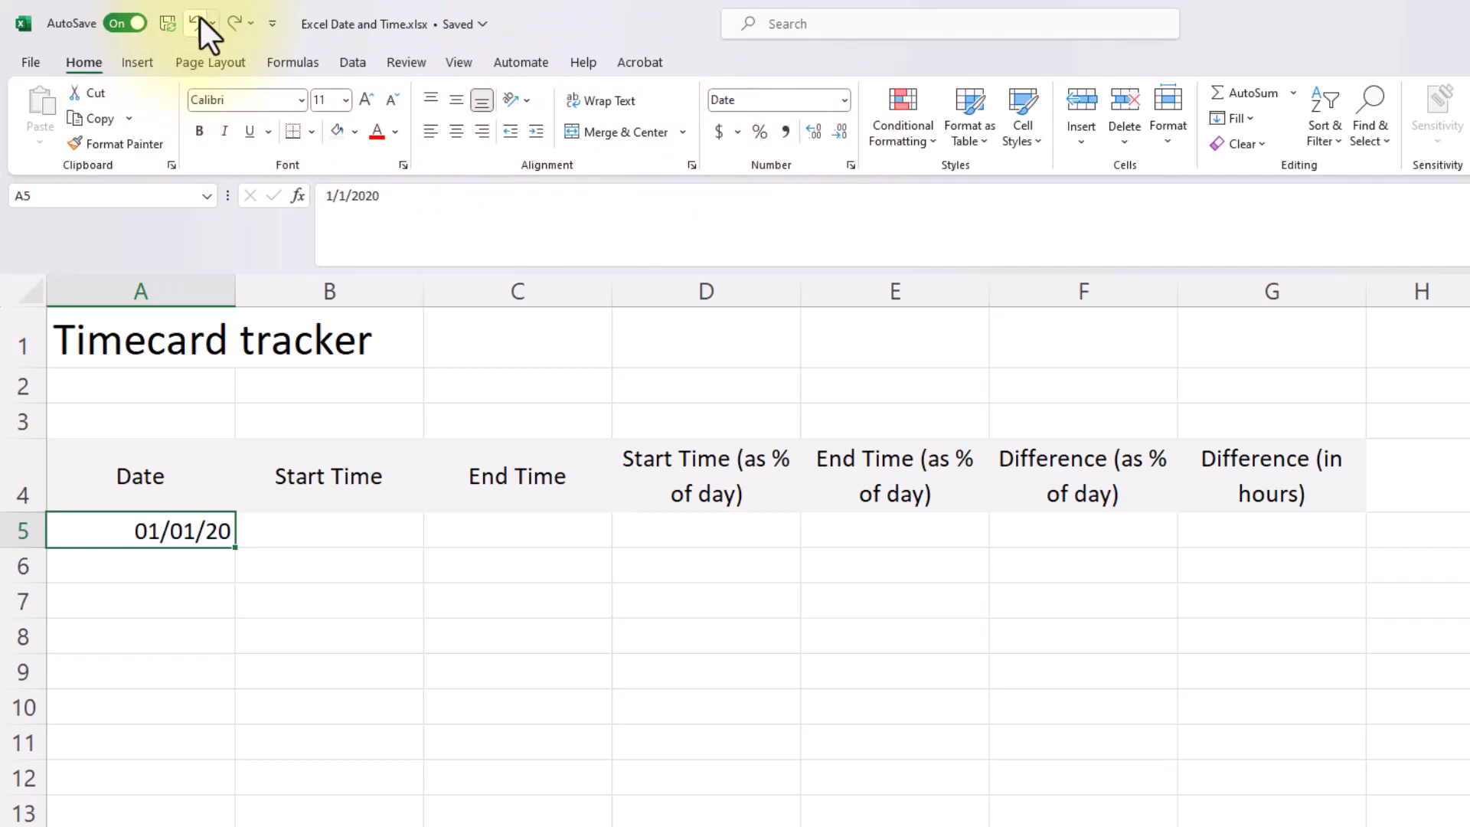
click(240, 29)
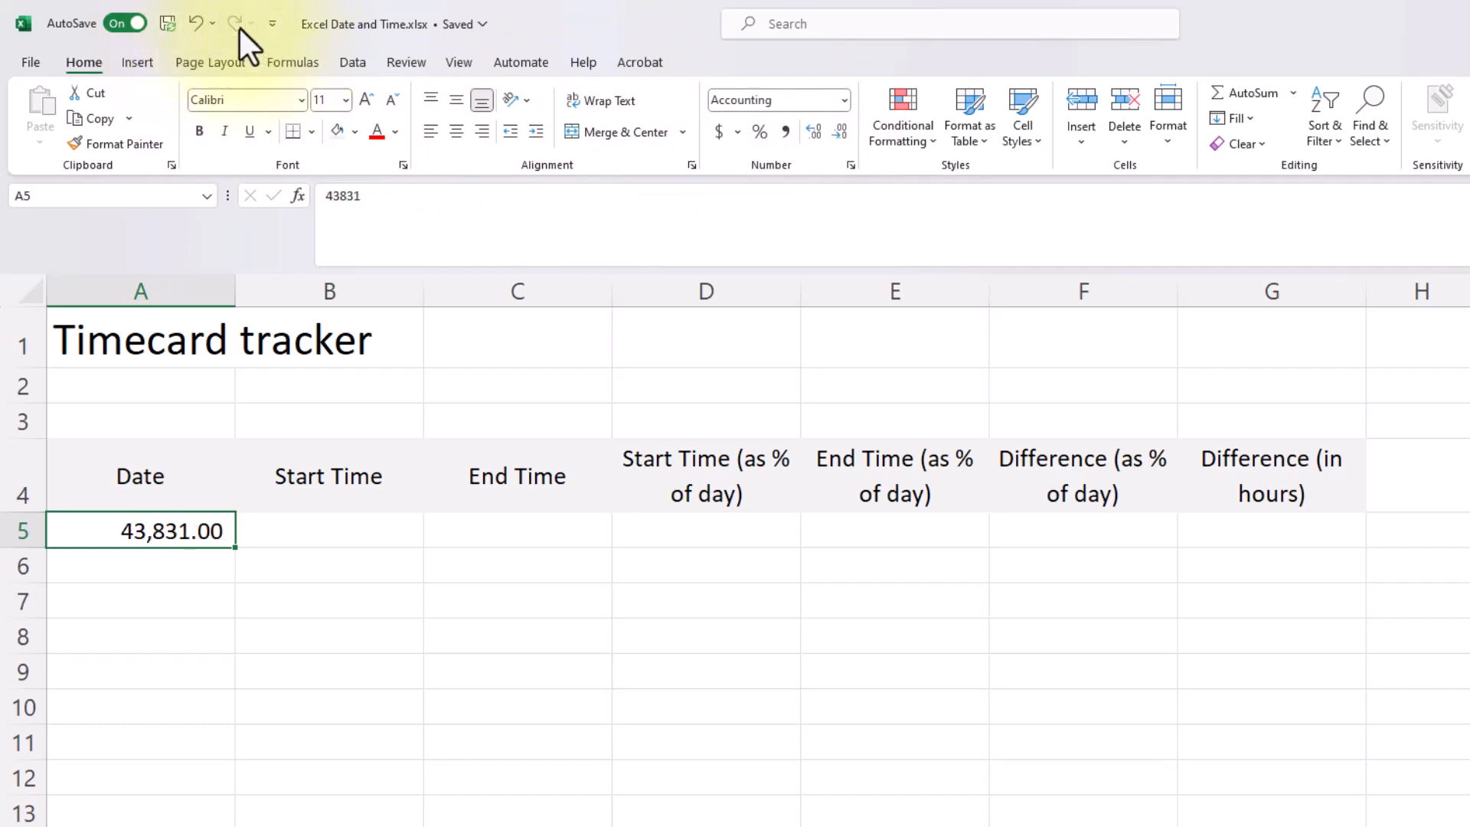
Enter the serial numbers 43832 in cell A6 and 43833 in cell A7
click(127, 569)
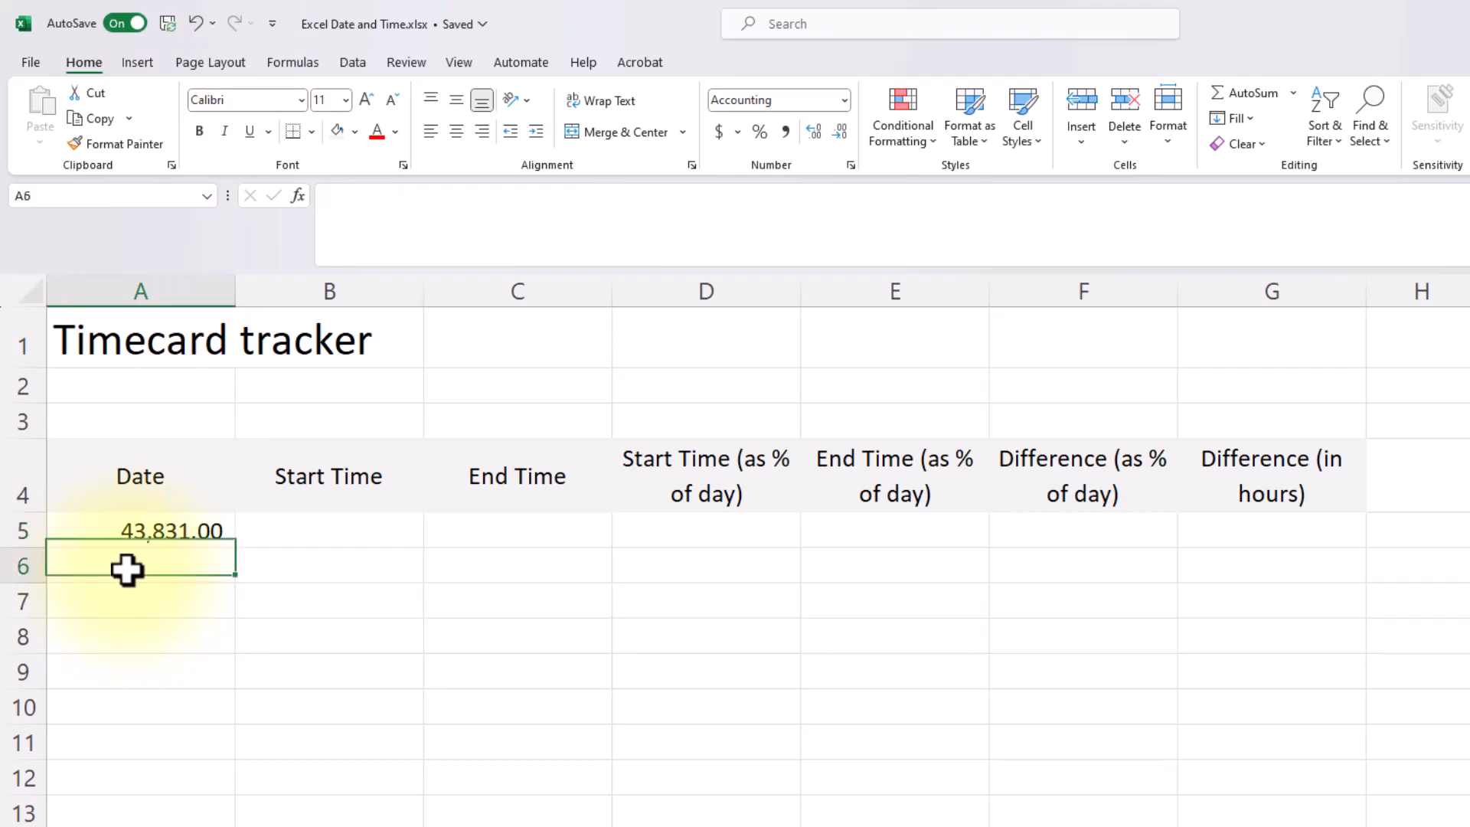
text(4)
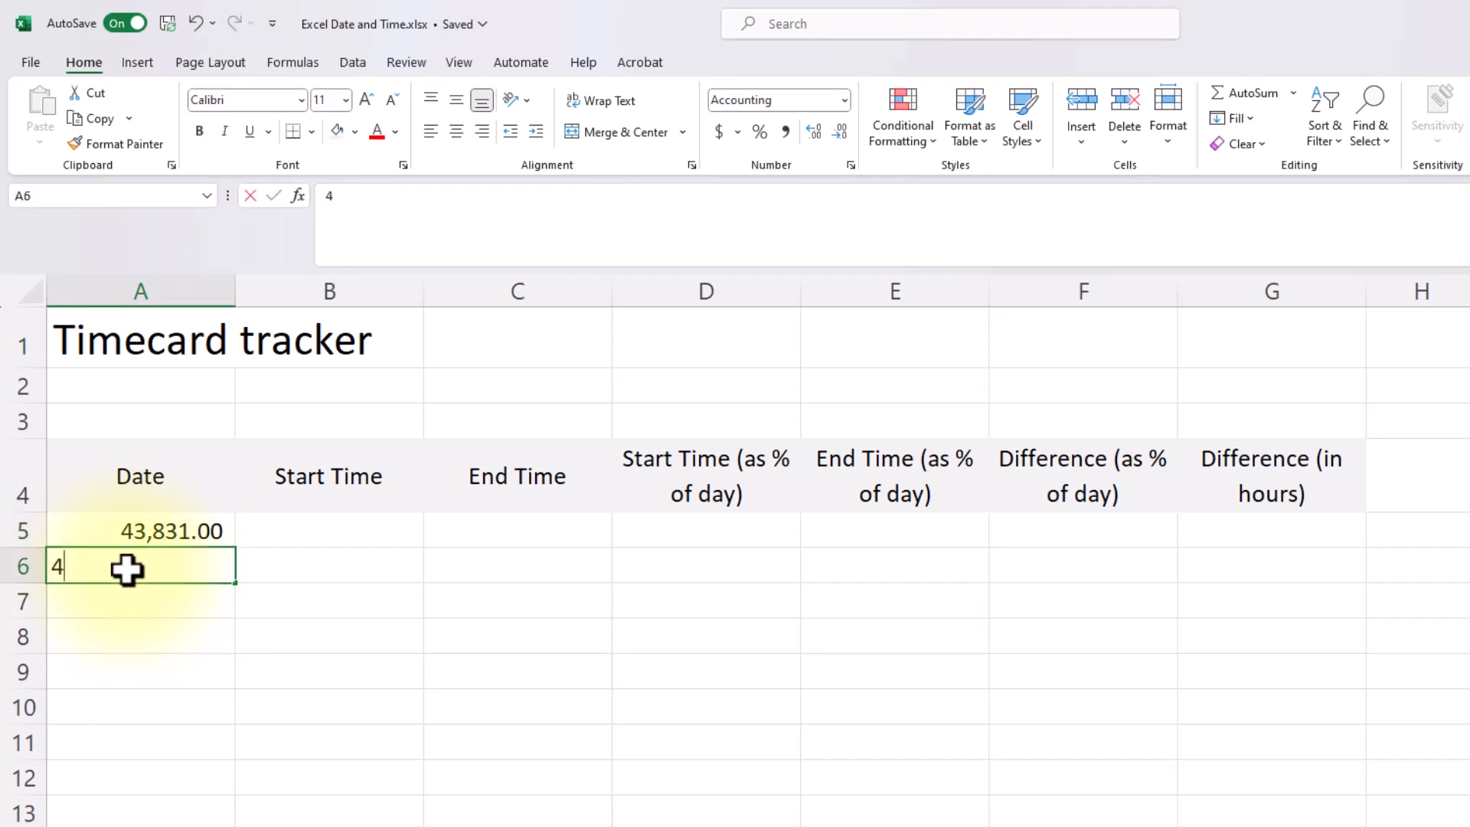
text(3832)
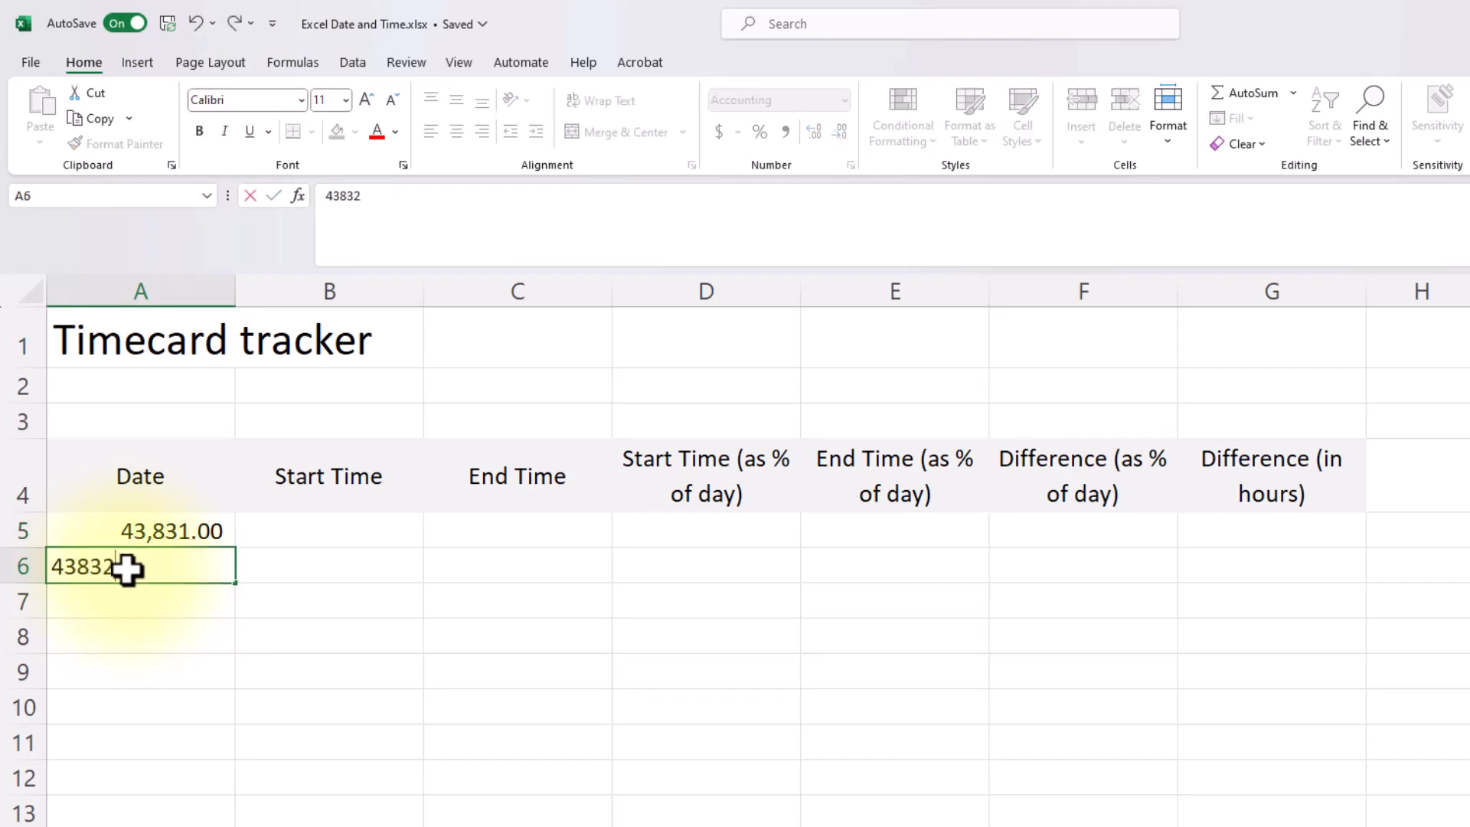
key(Return)
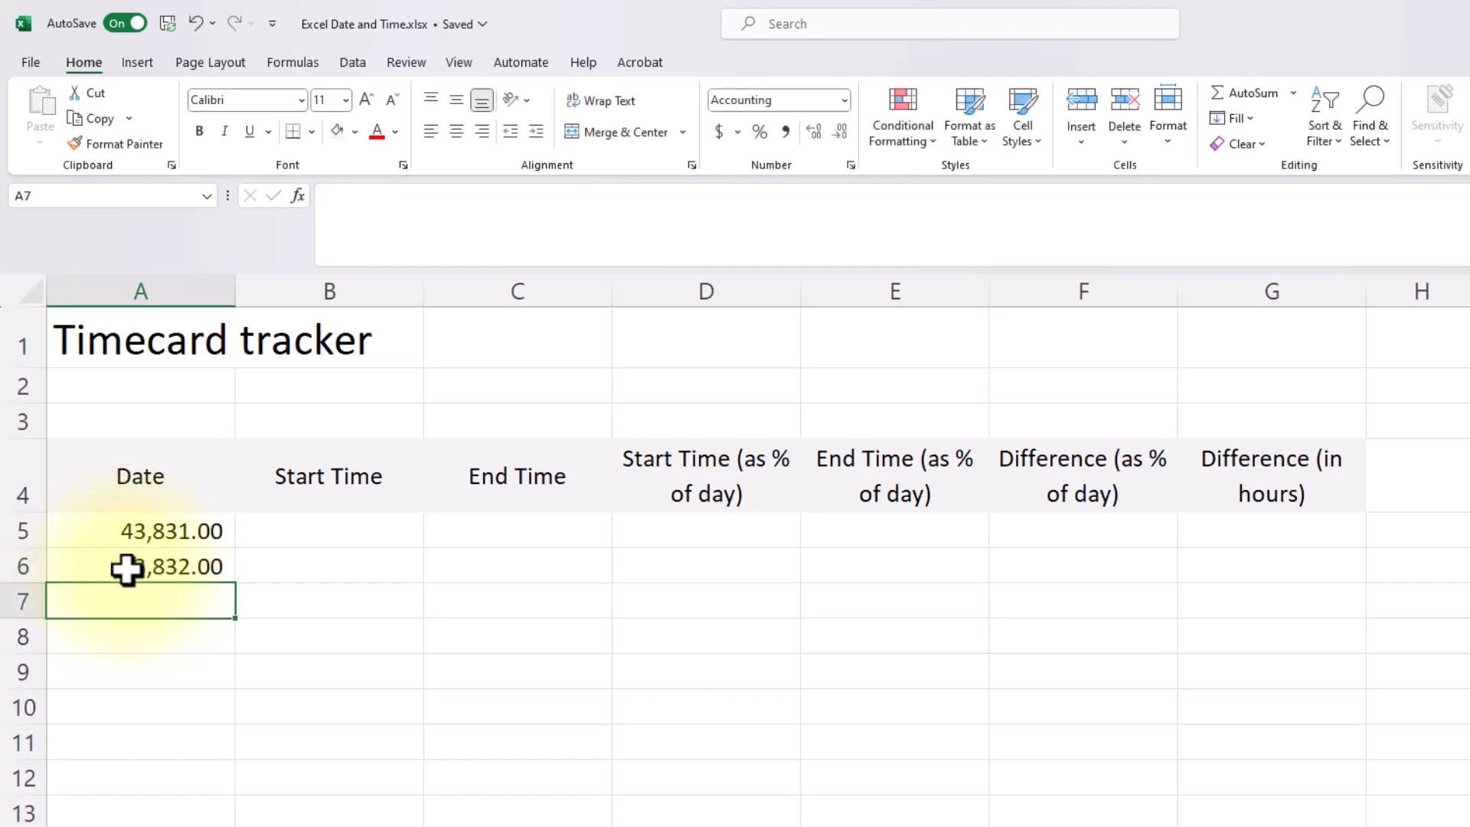
text(43,8)
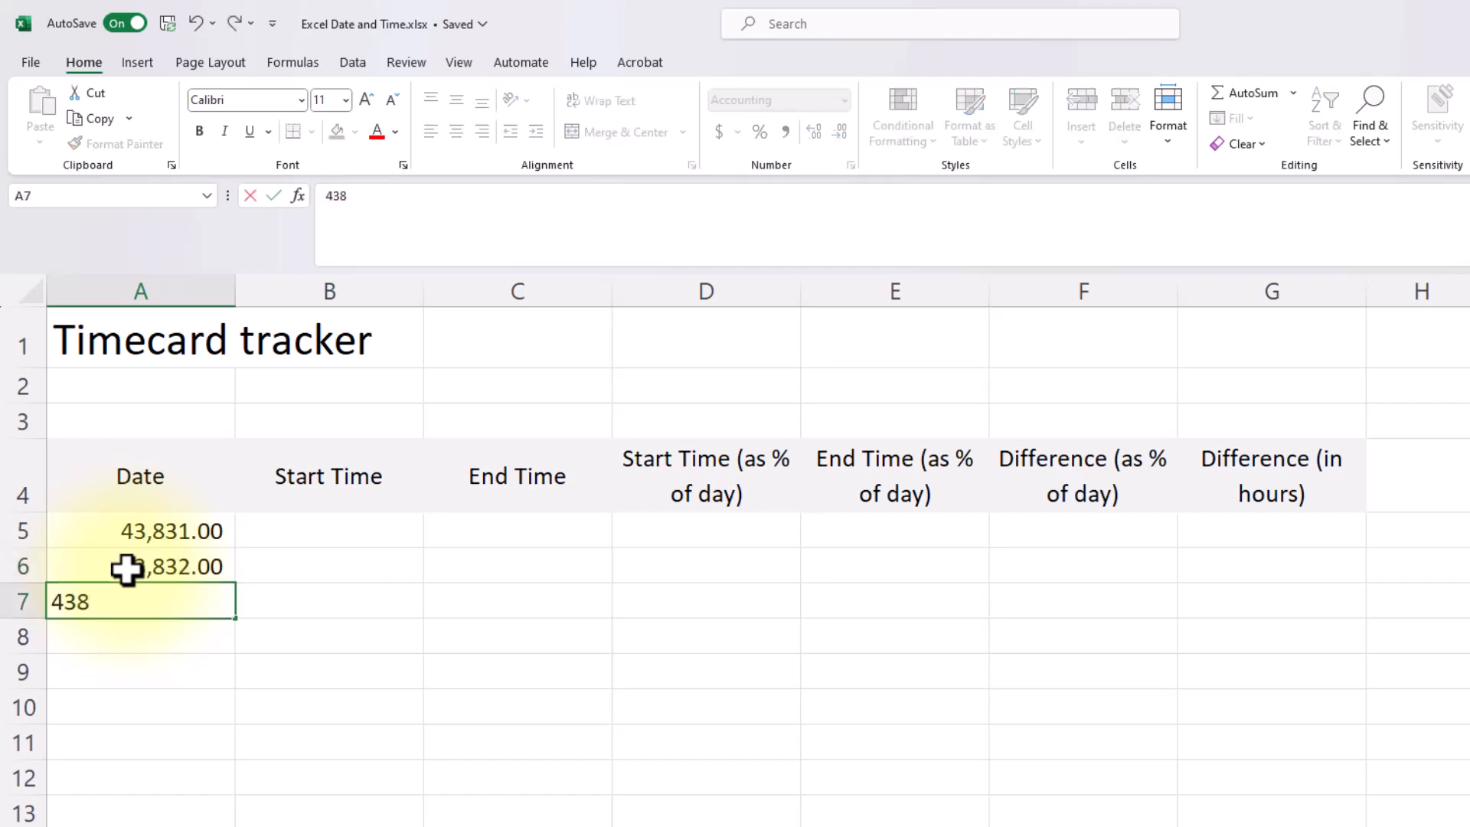
text(33)
key(Return)
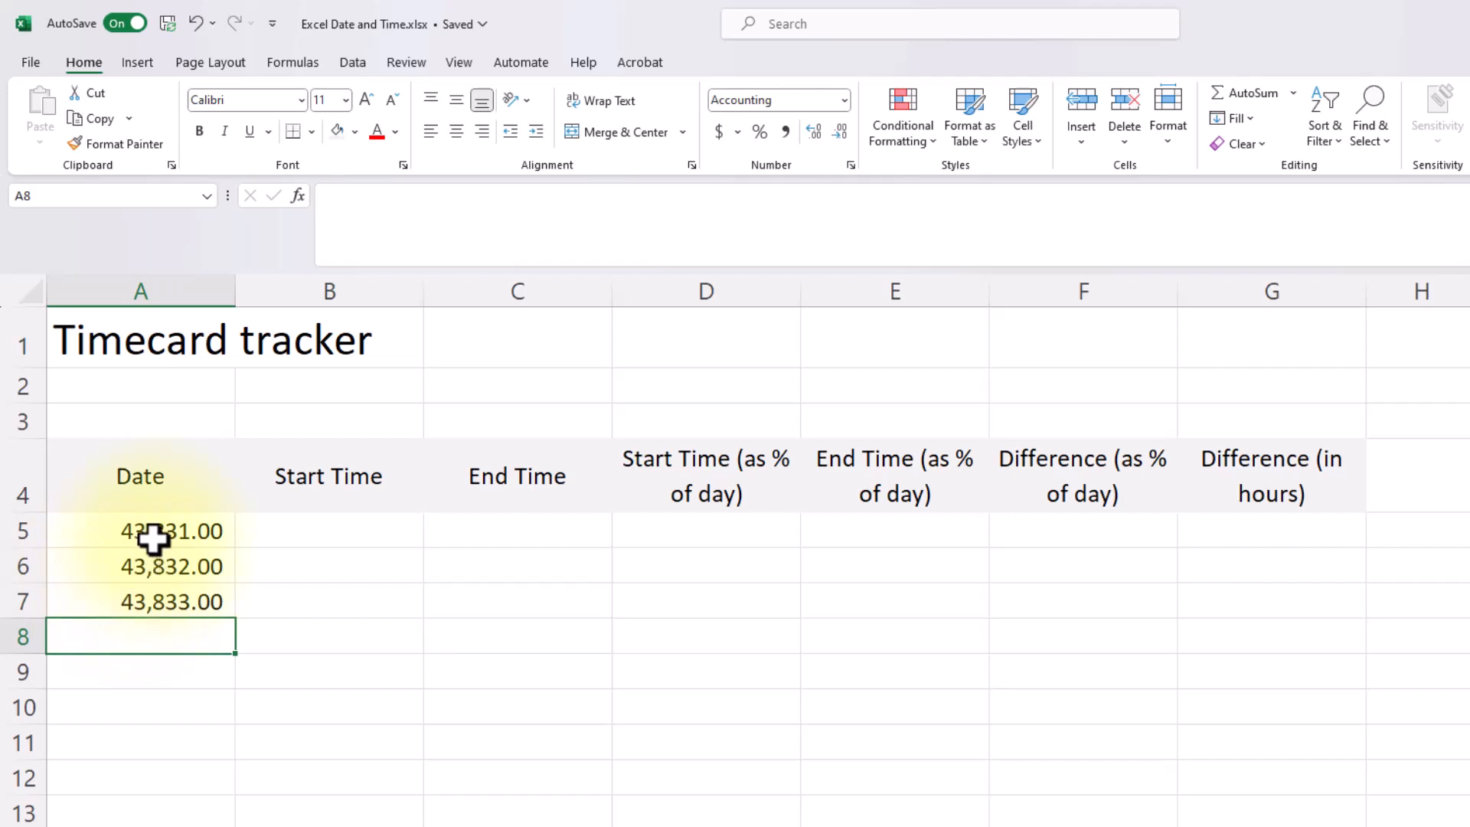
Format cells A5 to A7 as Short Date
drag(154, 539, 154, 598)
click(843, 99)
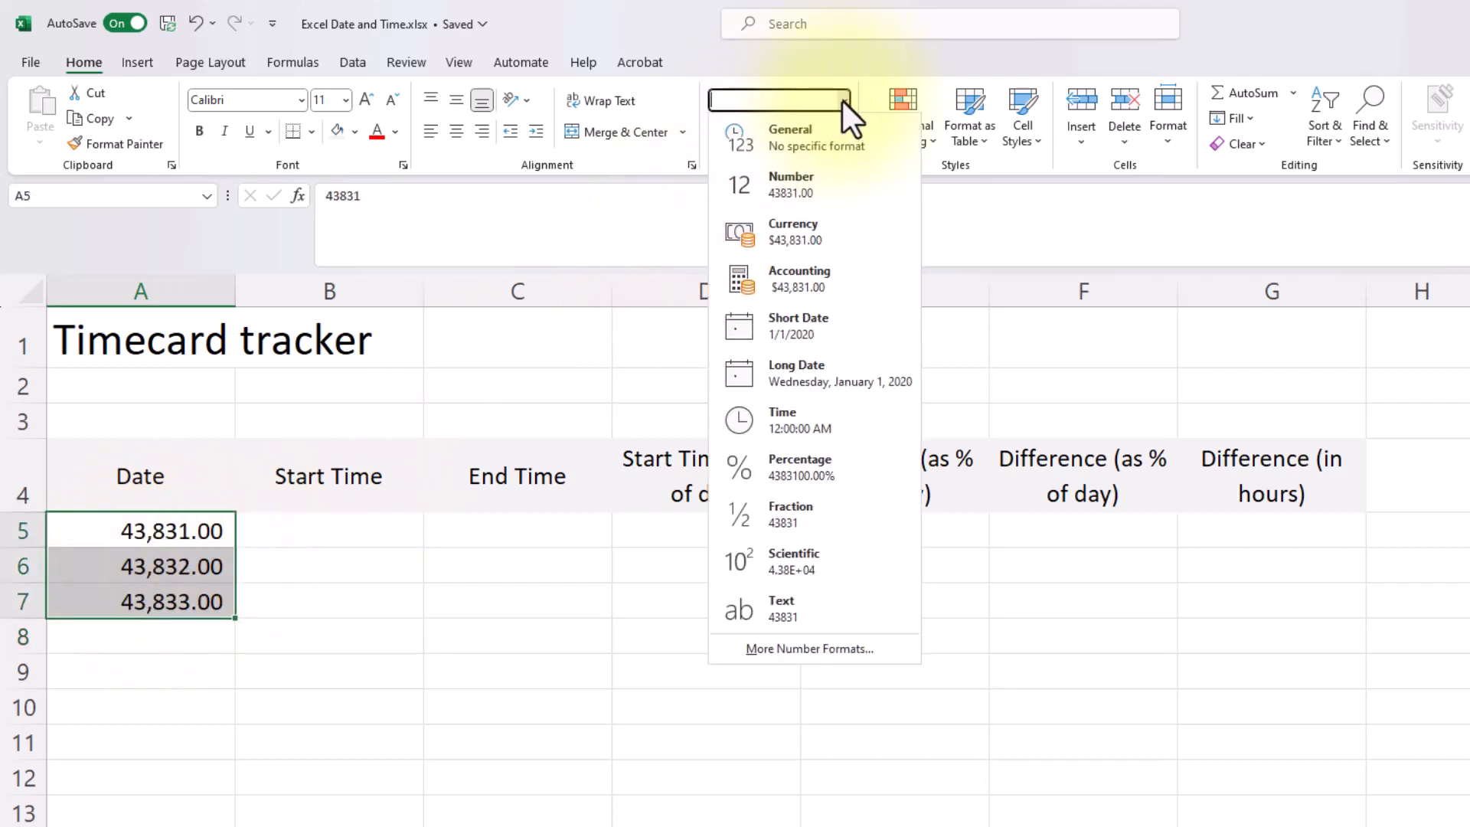
click(829, 324)
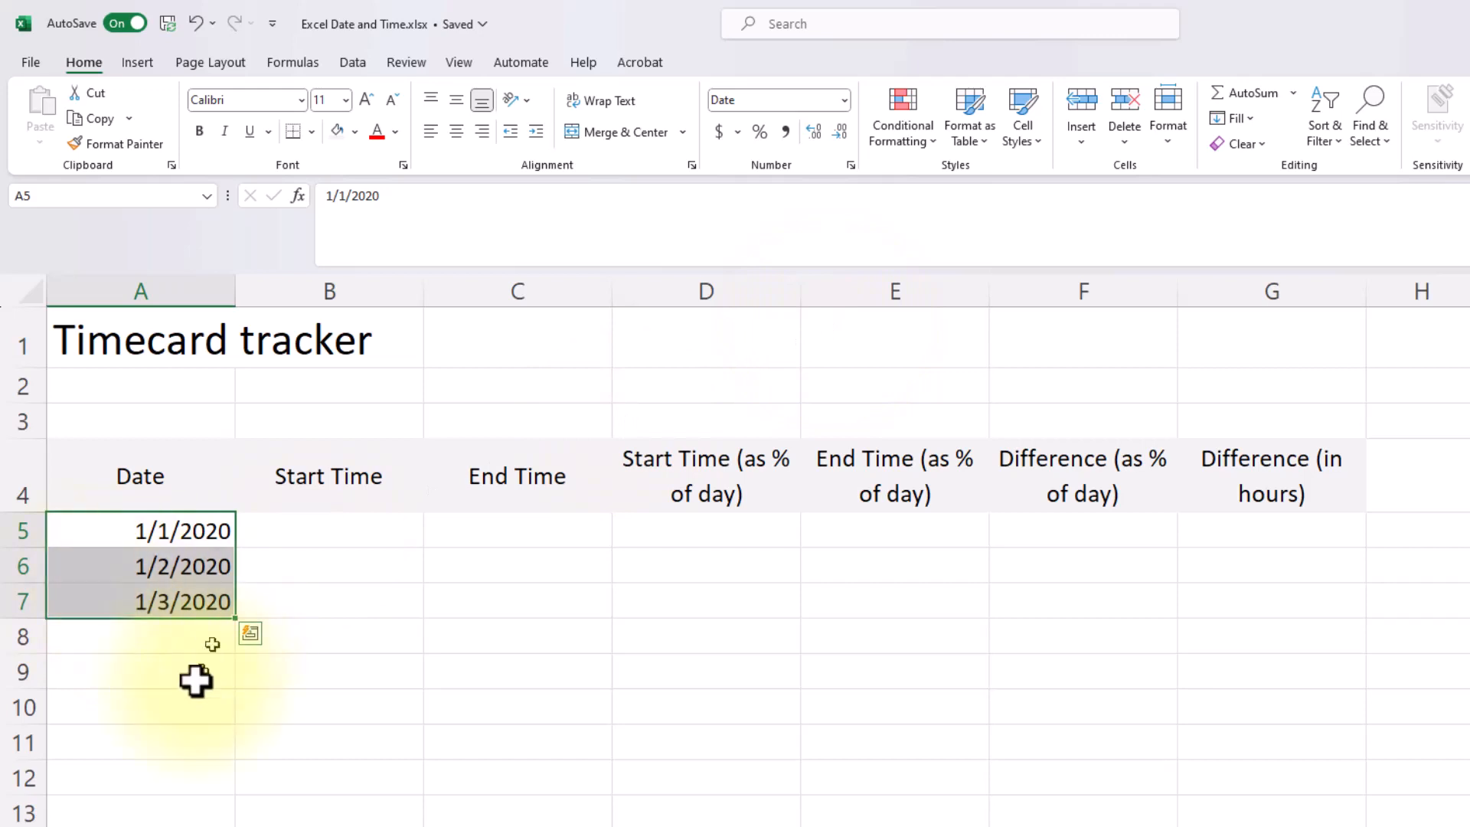
Enter 1 in cell A10 and format that cell as Short Date
click(181, 700)
text(1)
key(Return)
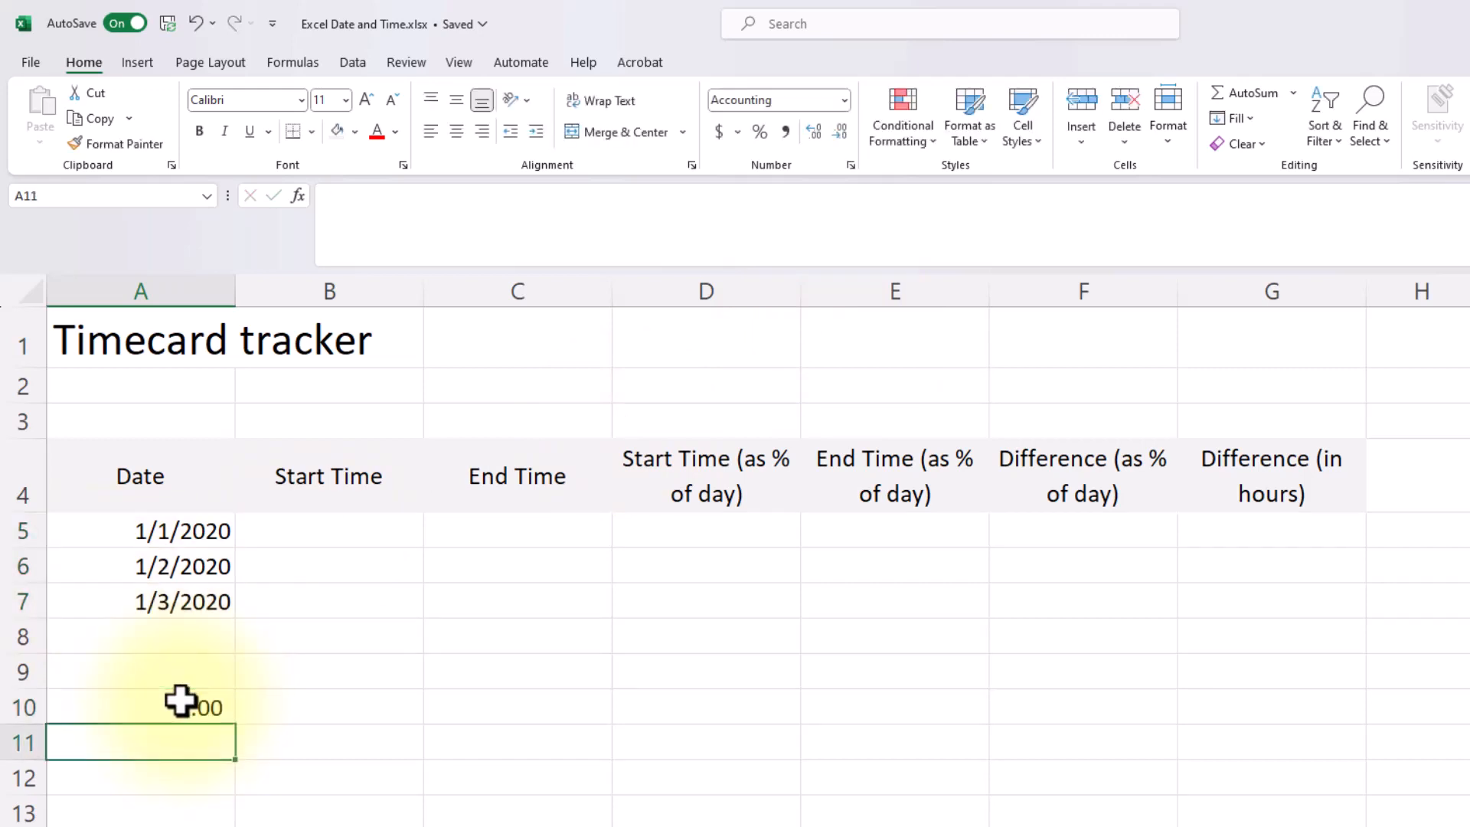
click(181, 701)
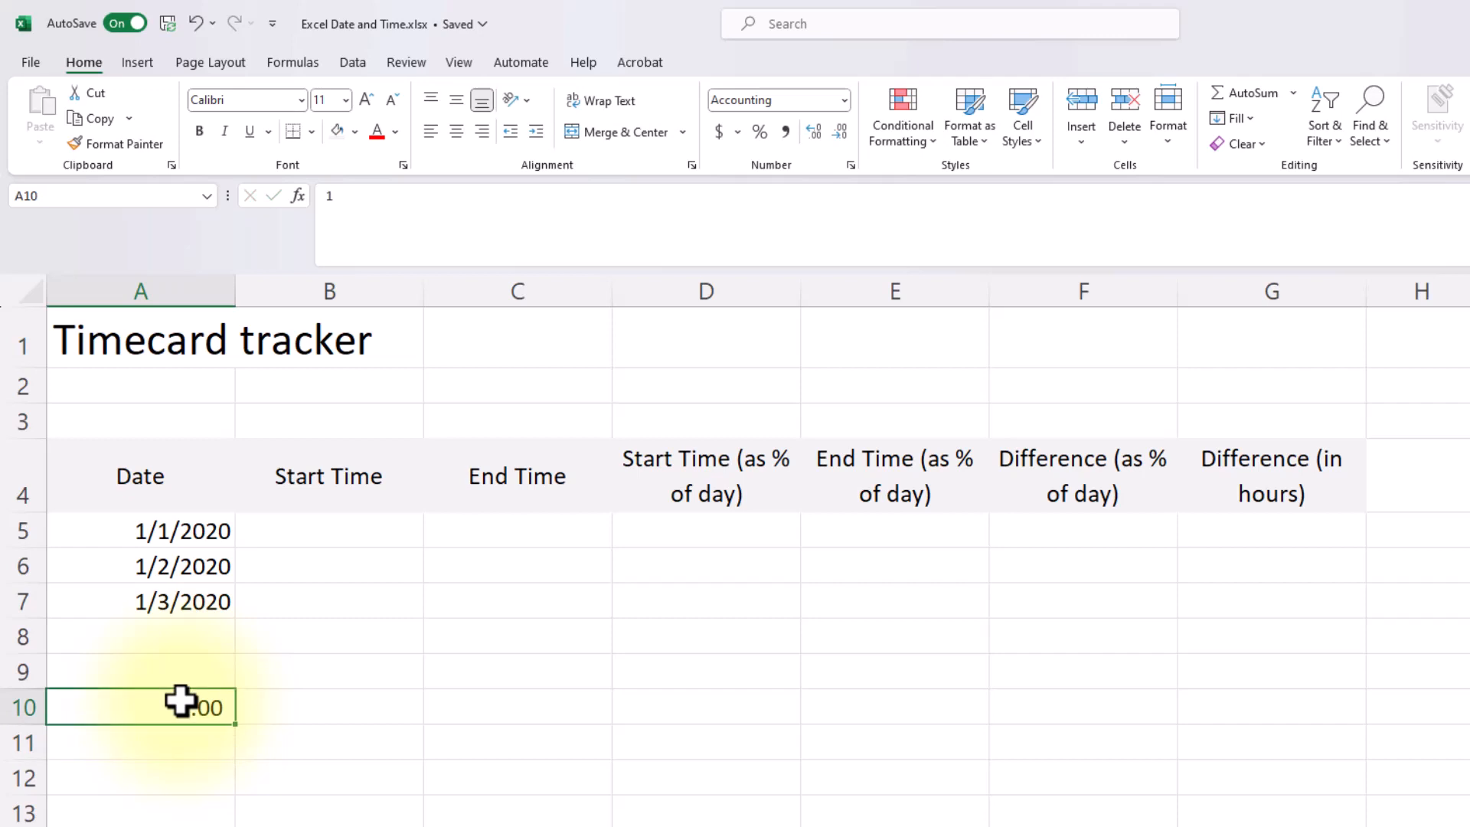
click(843, 99)
click(816, 331)
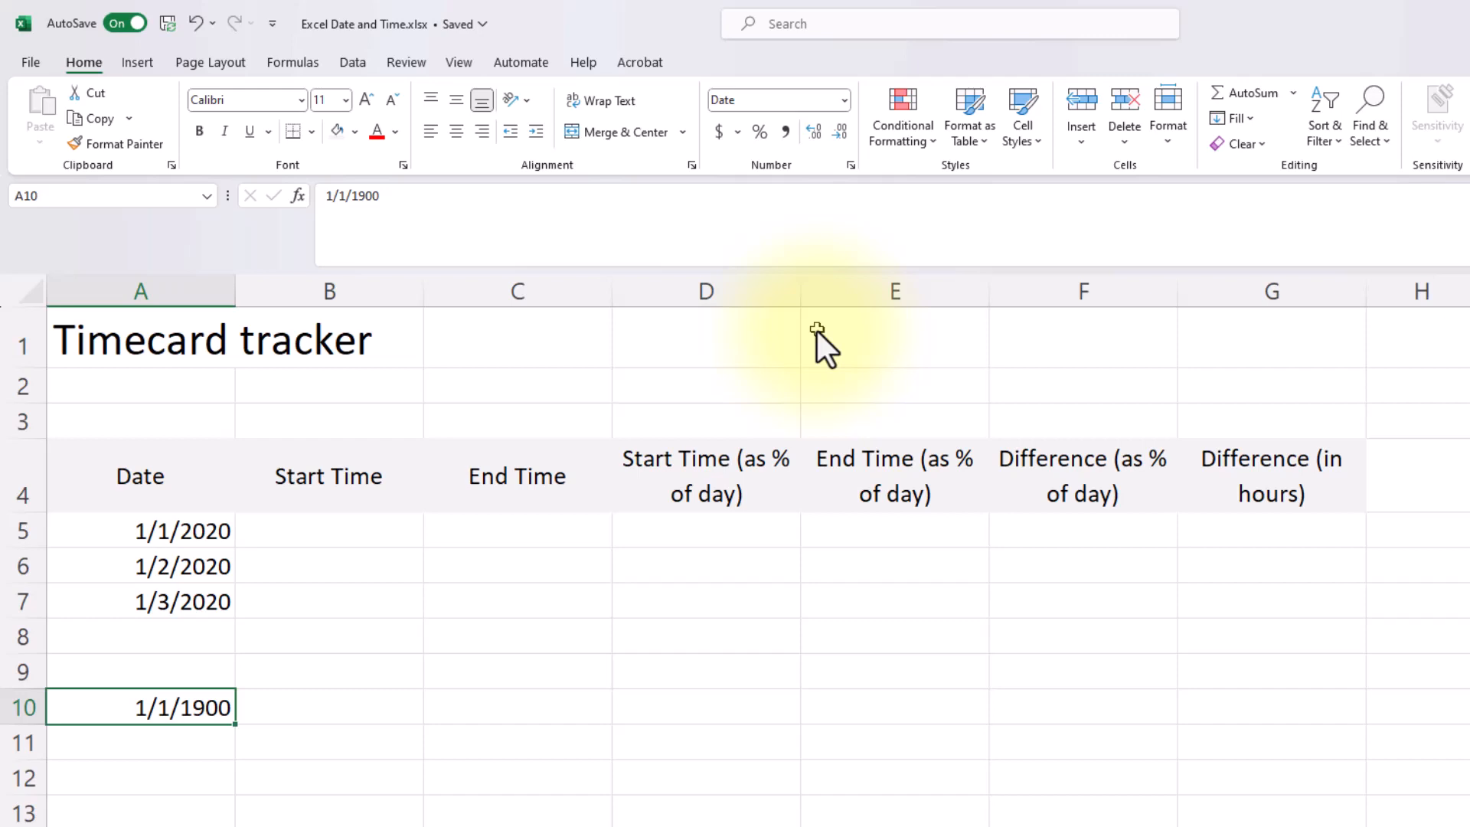
Enter the date 1/1/1899 in cell A12
key(Down)
key(Down)
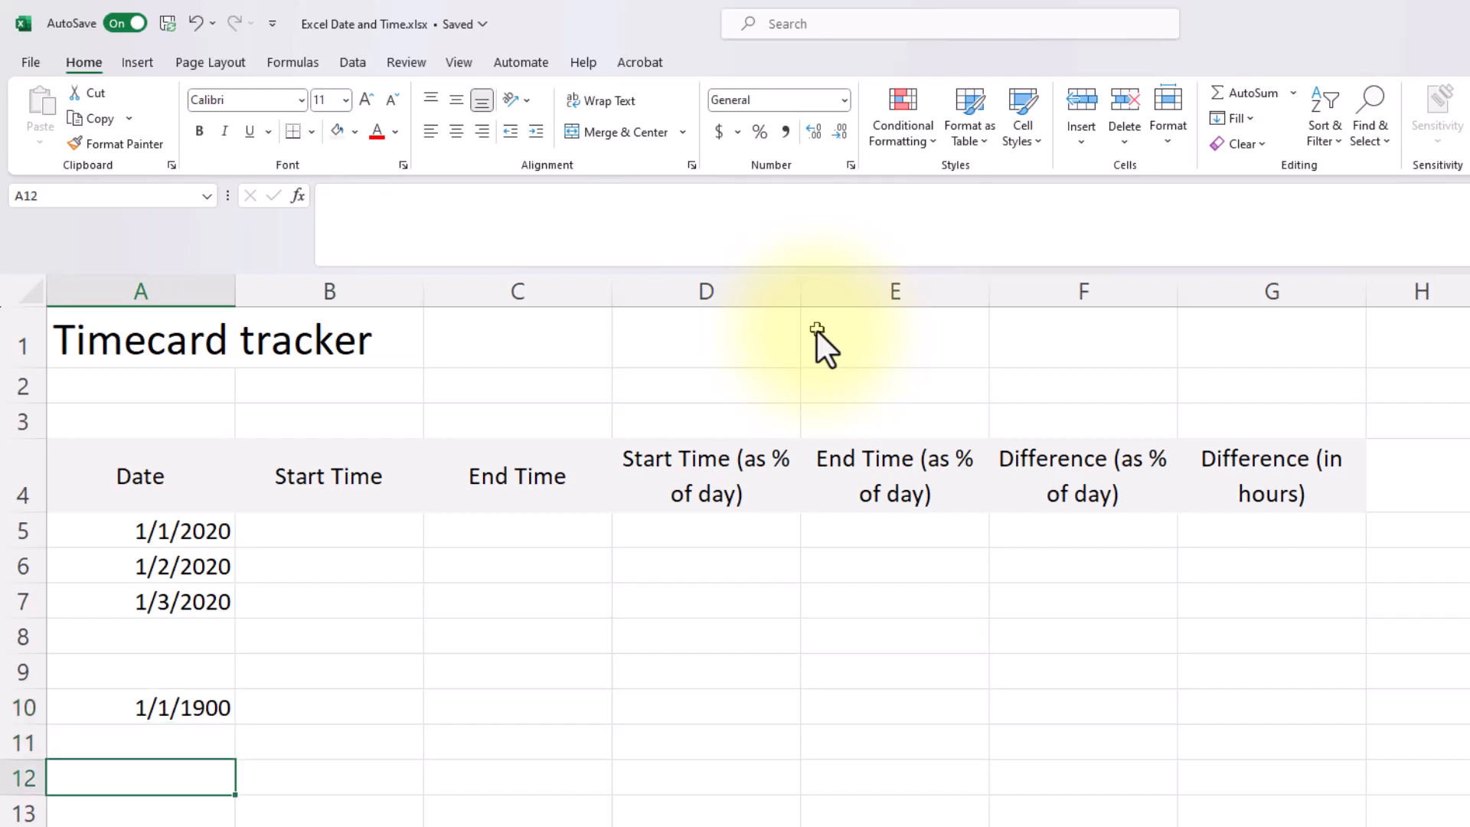
text(1/1/1899)
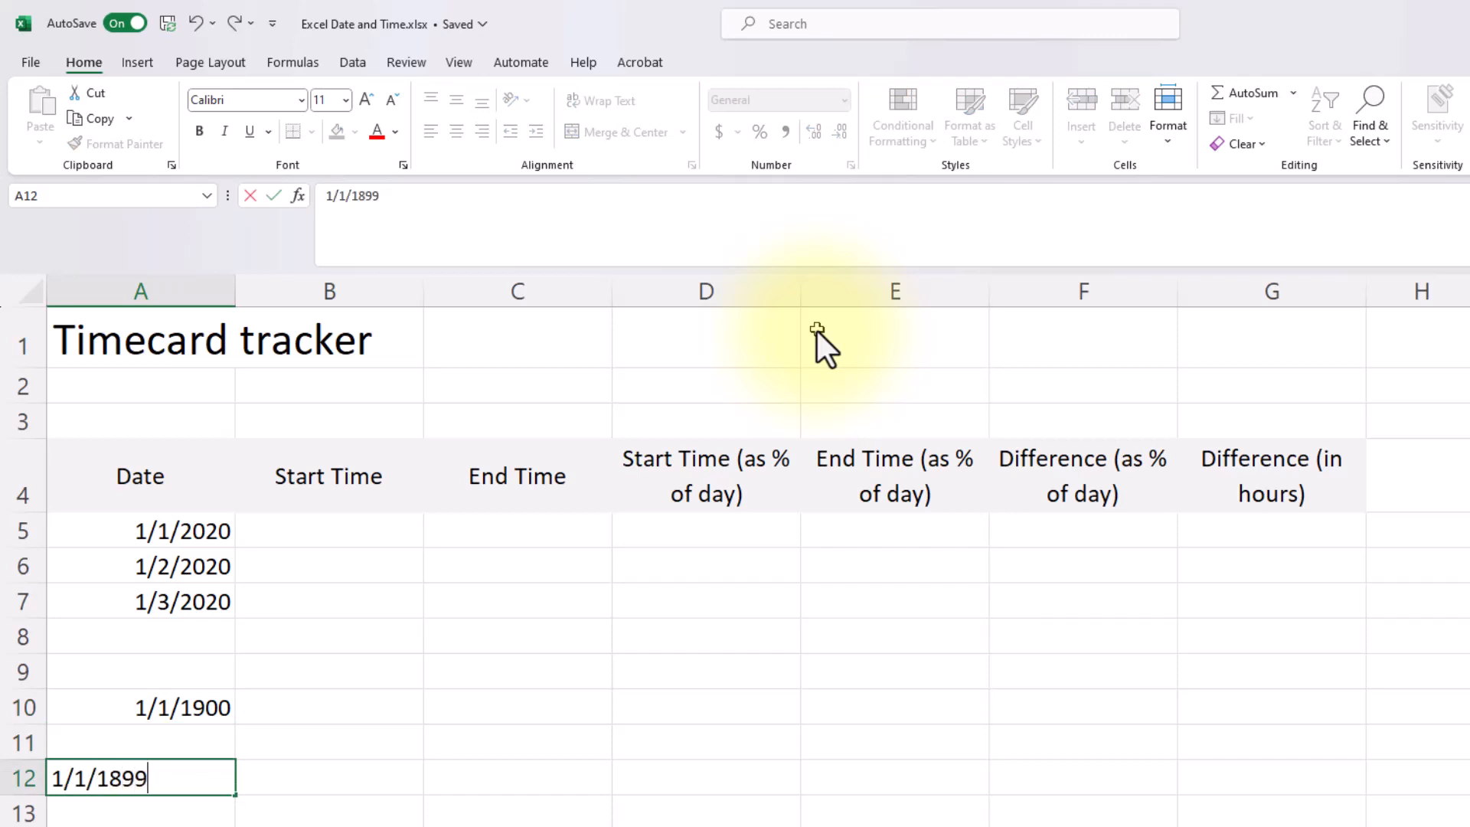
key(Return)
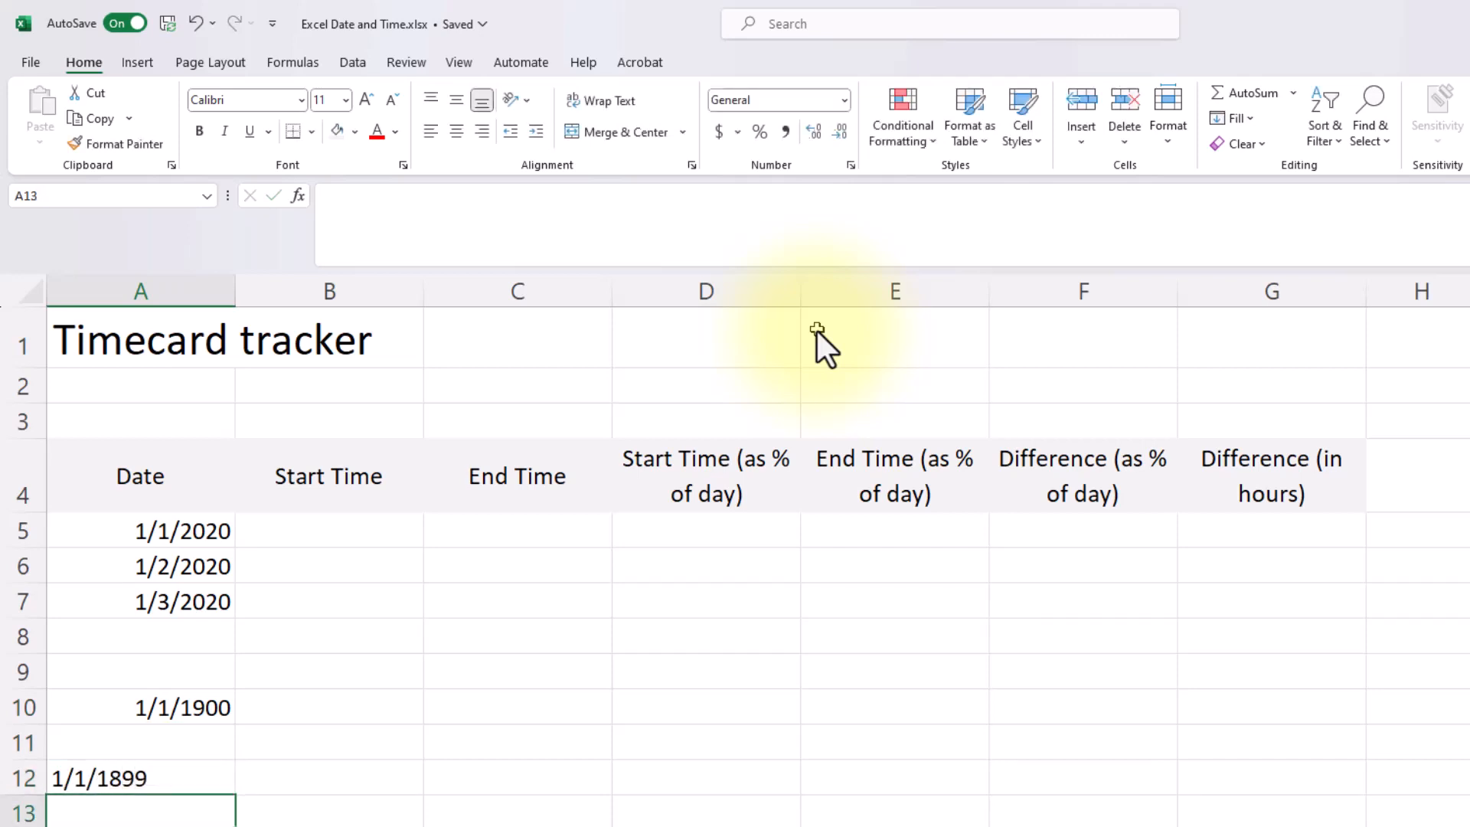
click(188, 782)
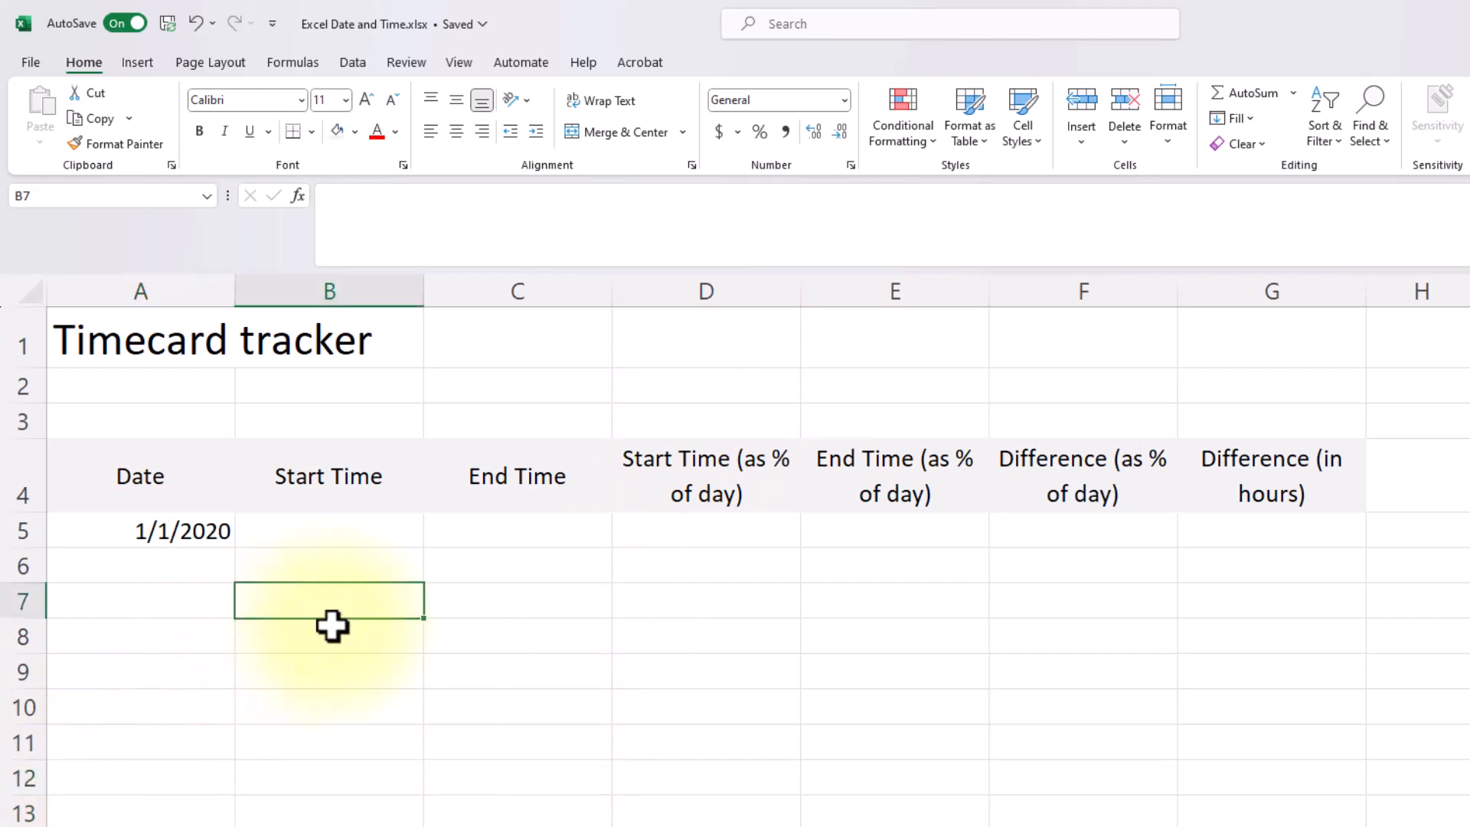
Enter the formula =A5+1 in cell A6 and fill it down the Date column past row 13
click(168, 532)
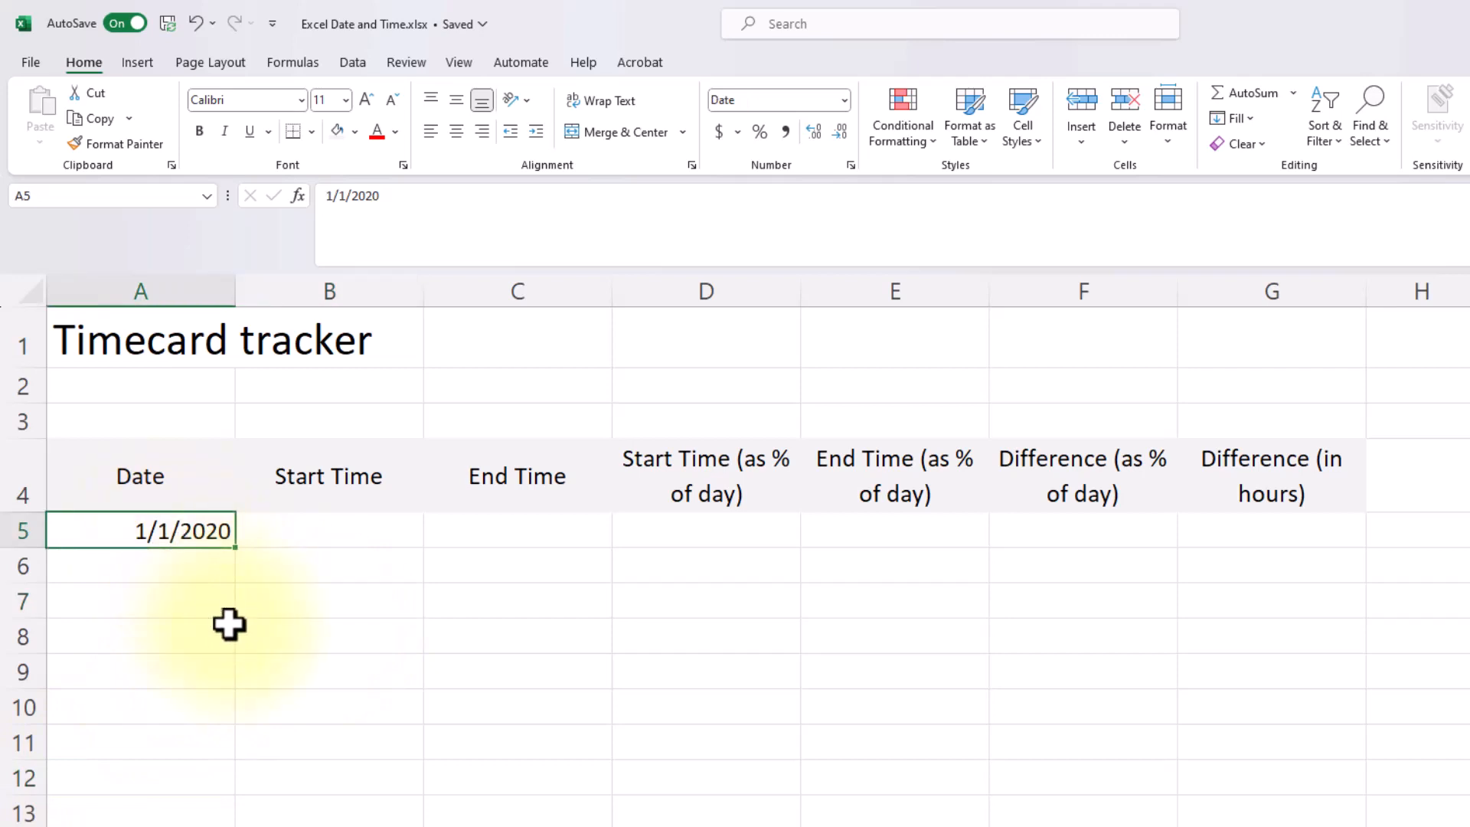
click(189, 572)
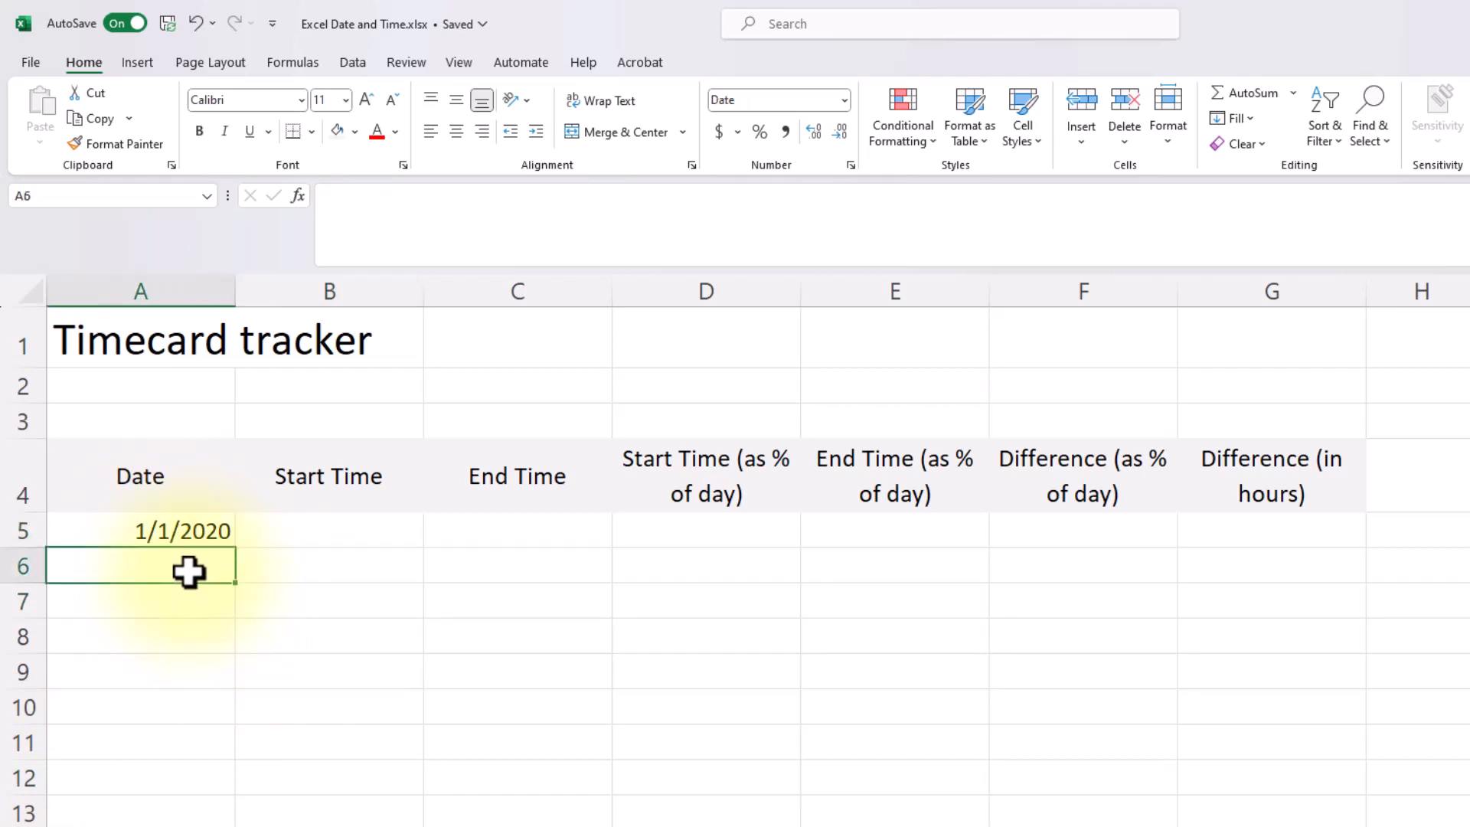
text(=A5+1)
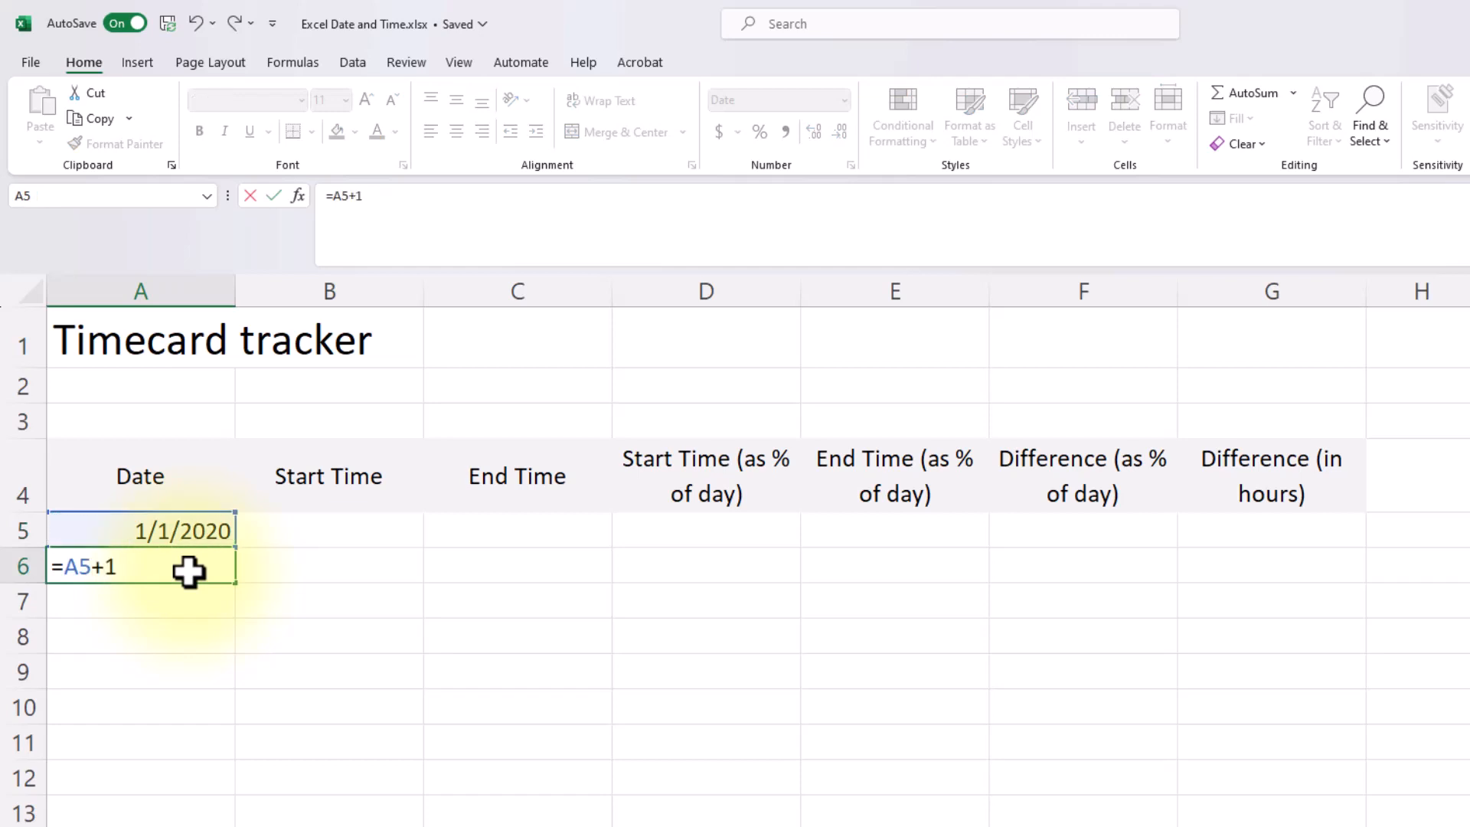
key(Return)
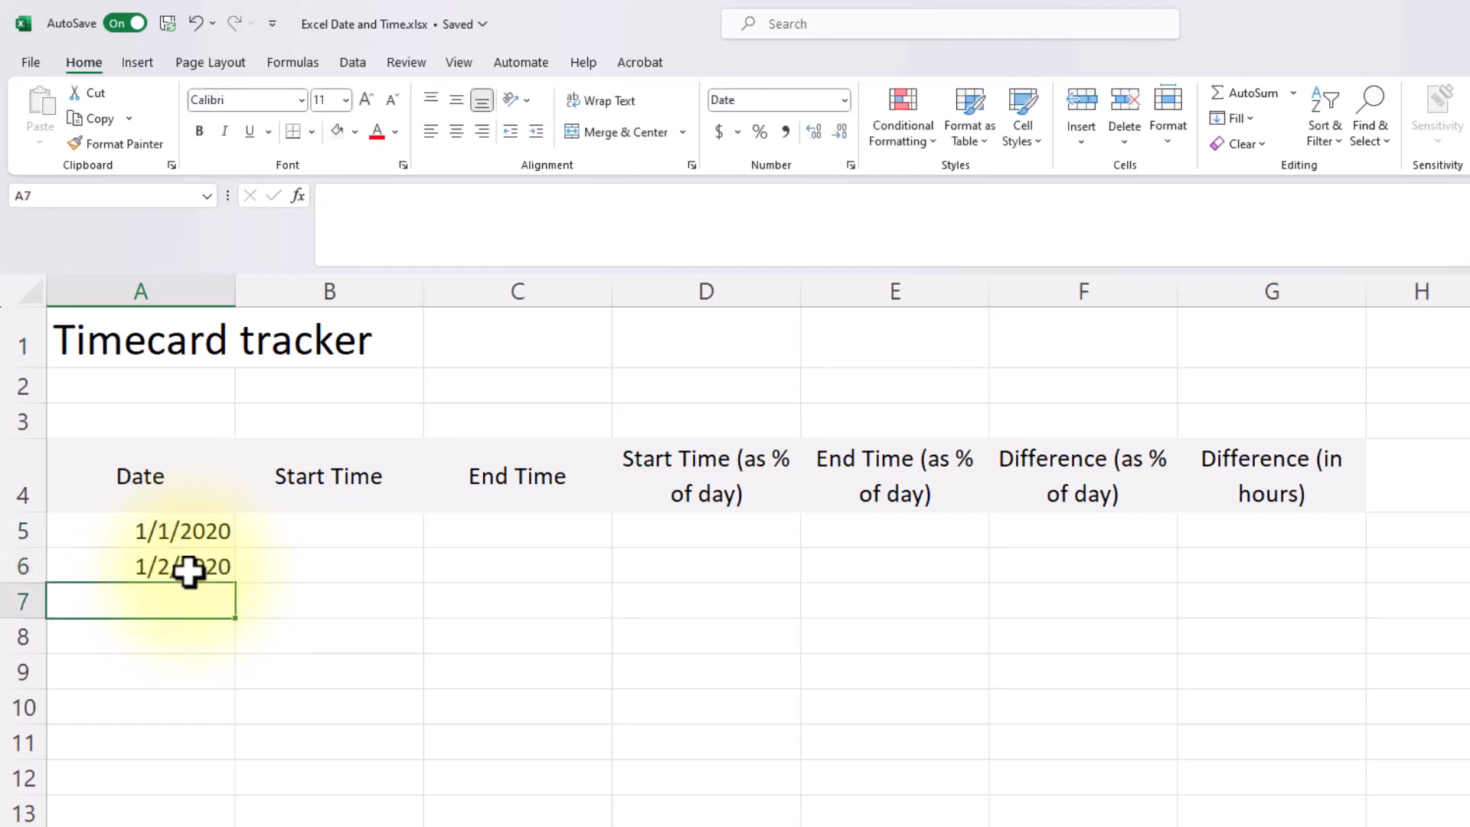
click(189, 572)
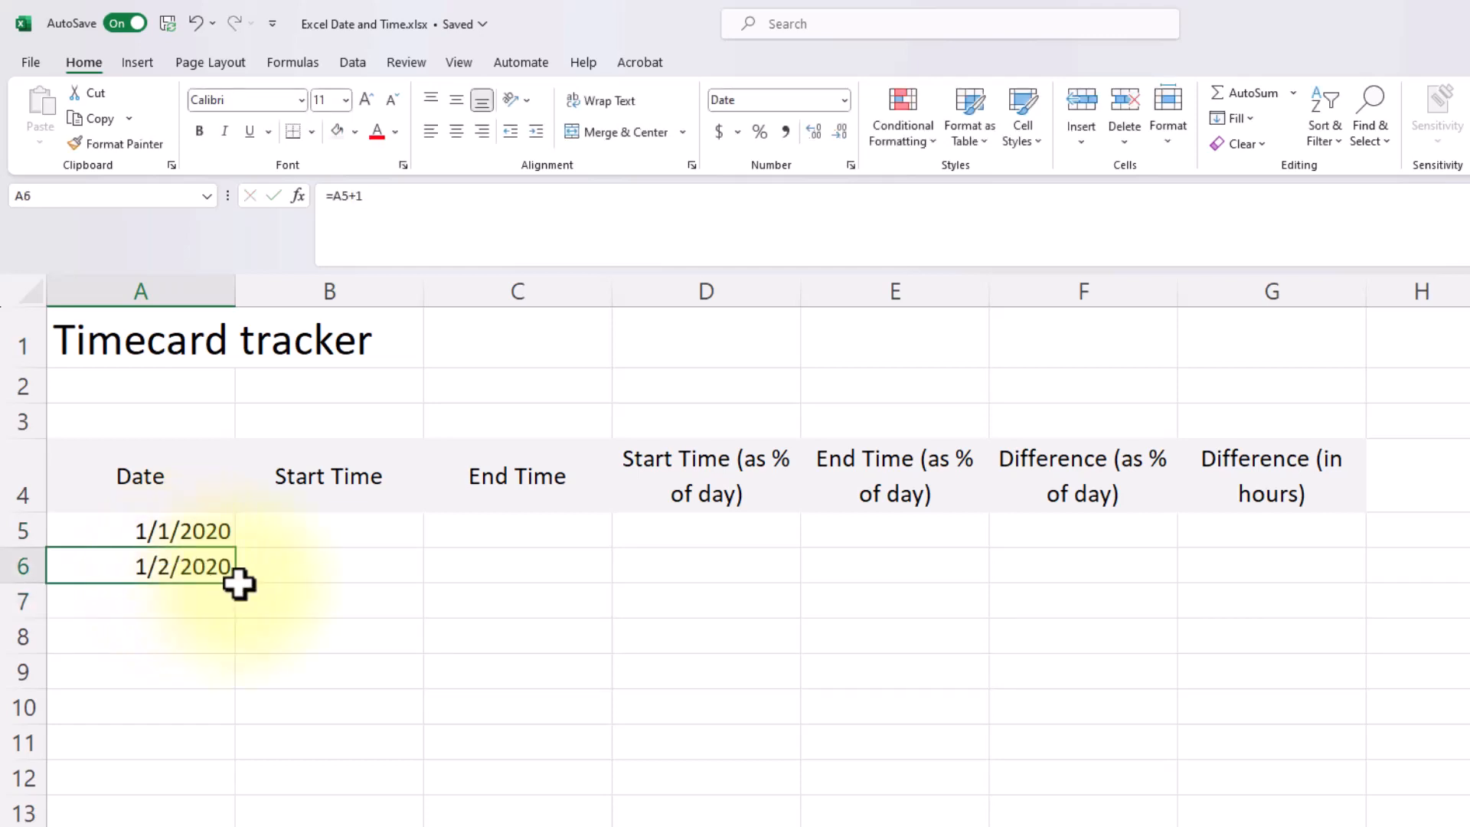
drag(235, 584, 218, 823)
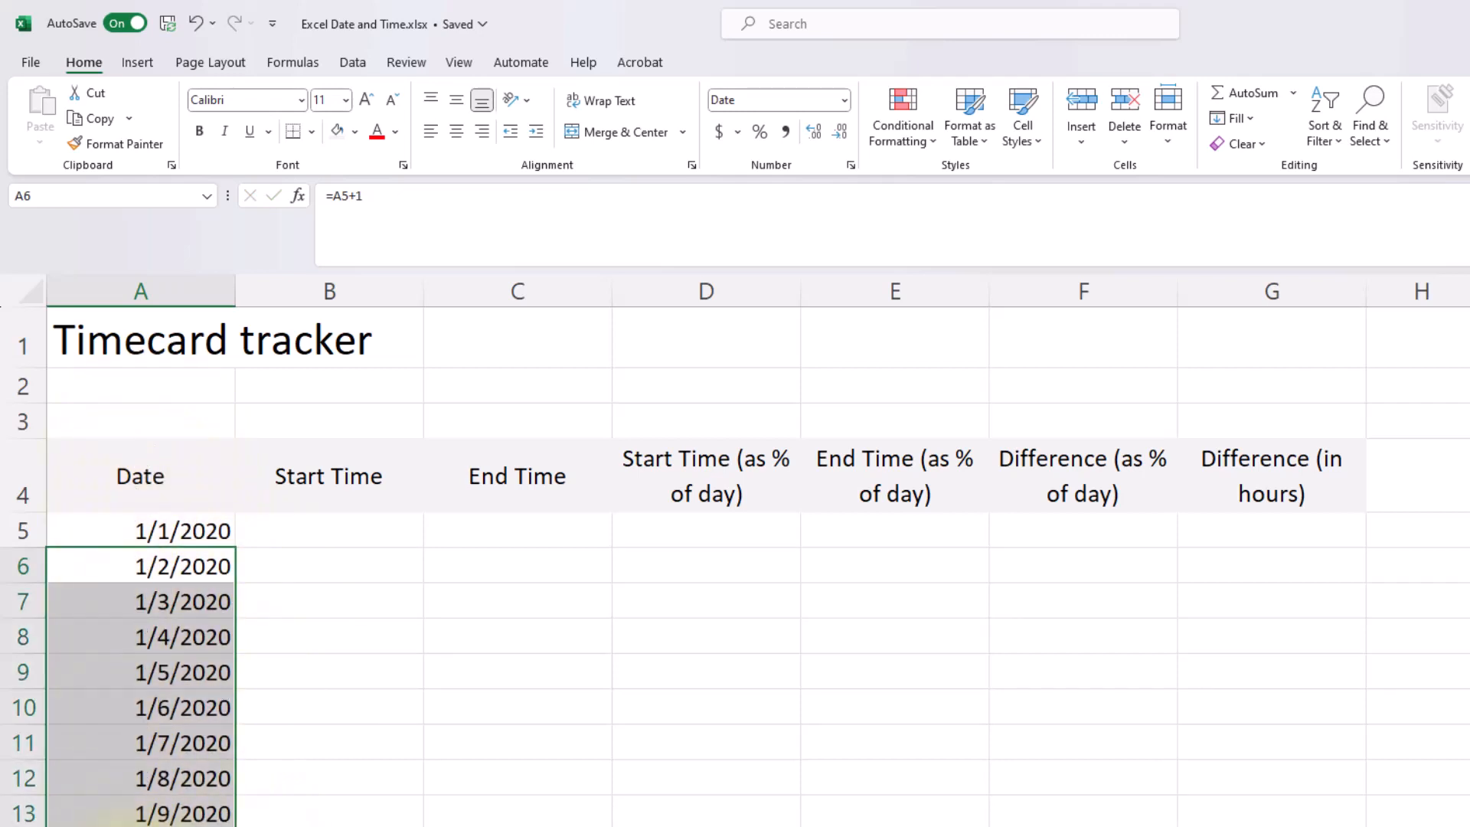
click(361, 531)
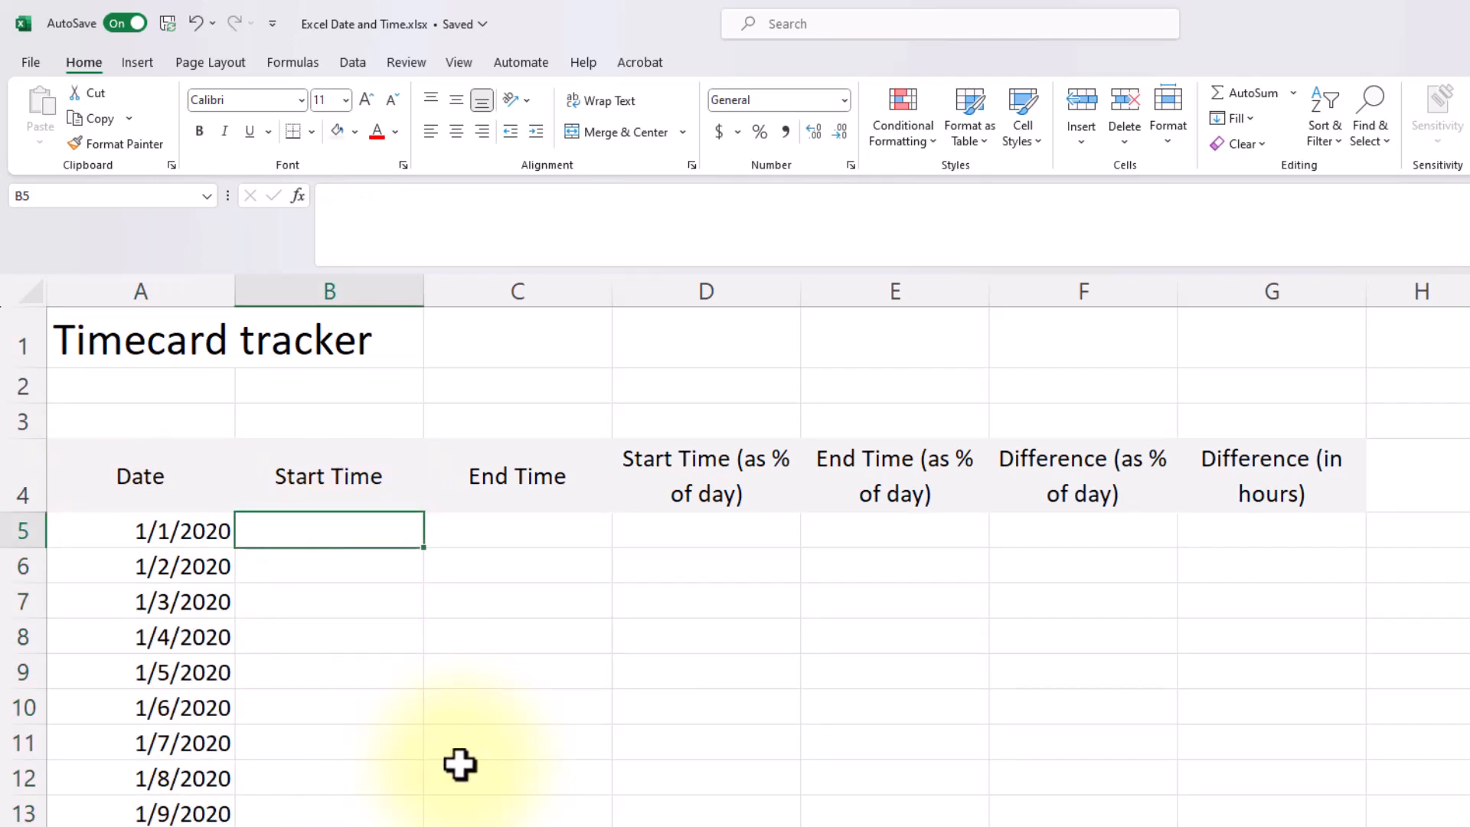
Enter 6 am as the start time in cell B5 and 6 pm as the end time in cell C5
text(6 am)
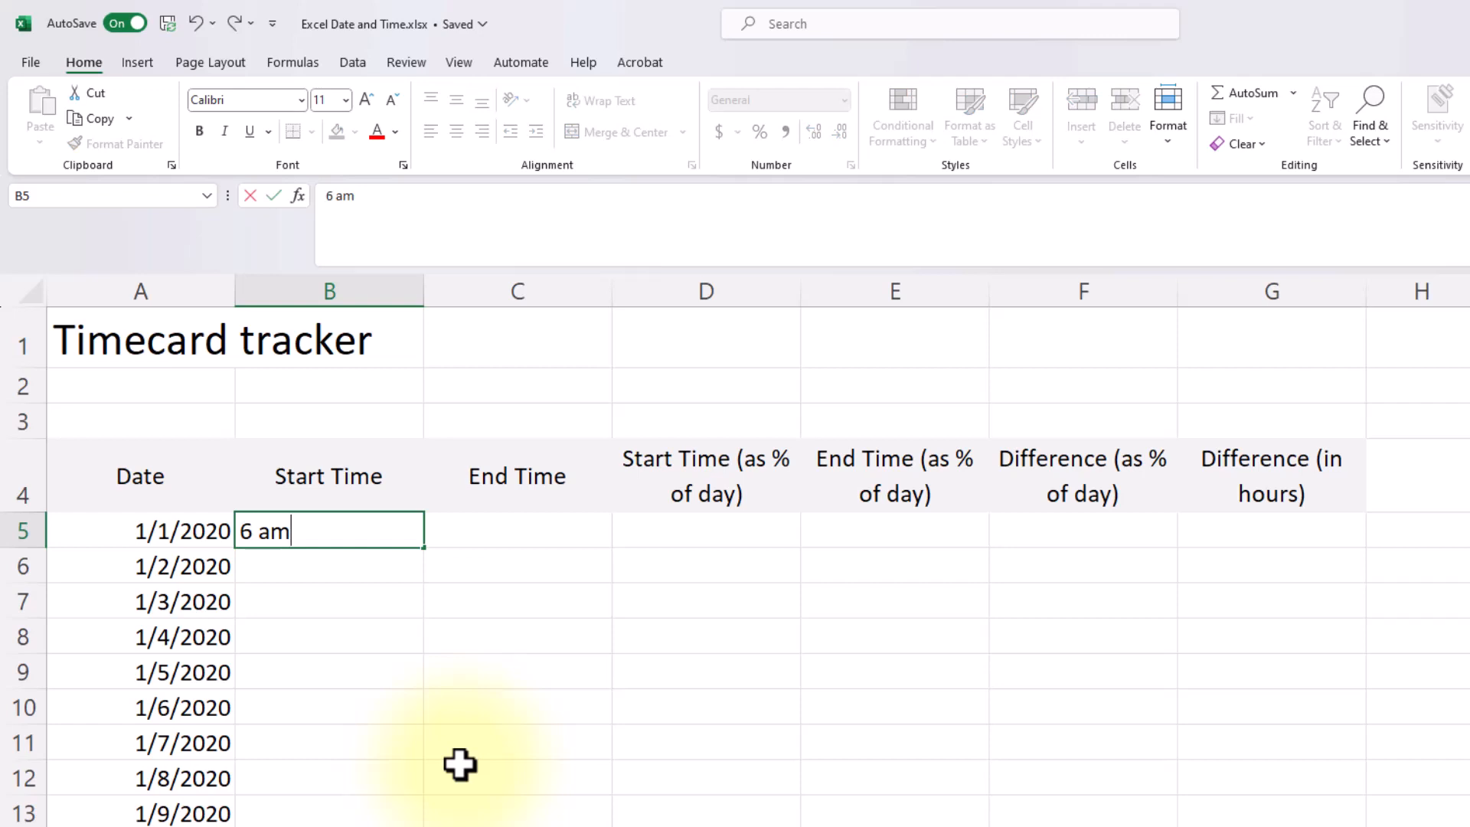
key(Tab)
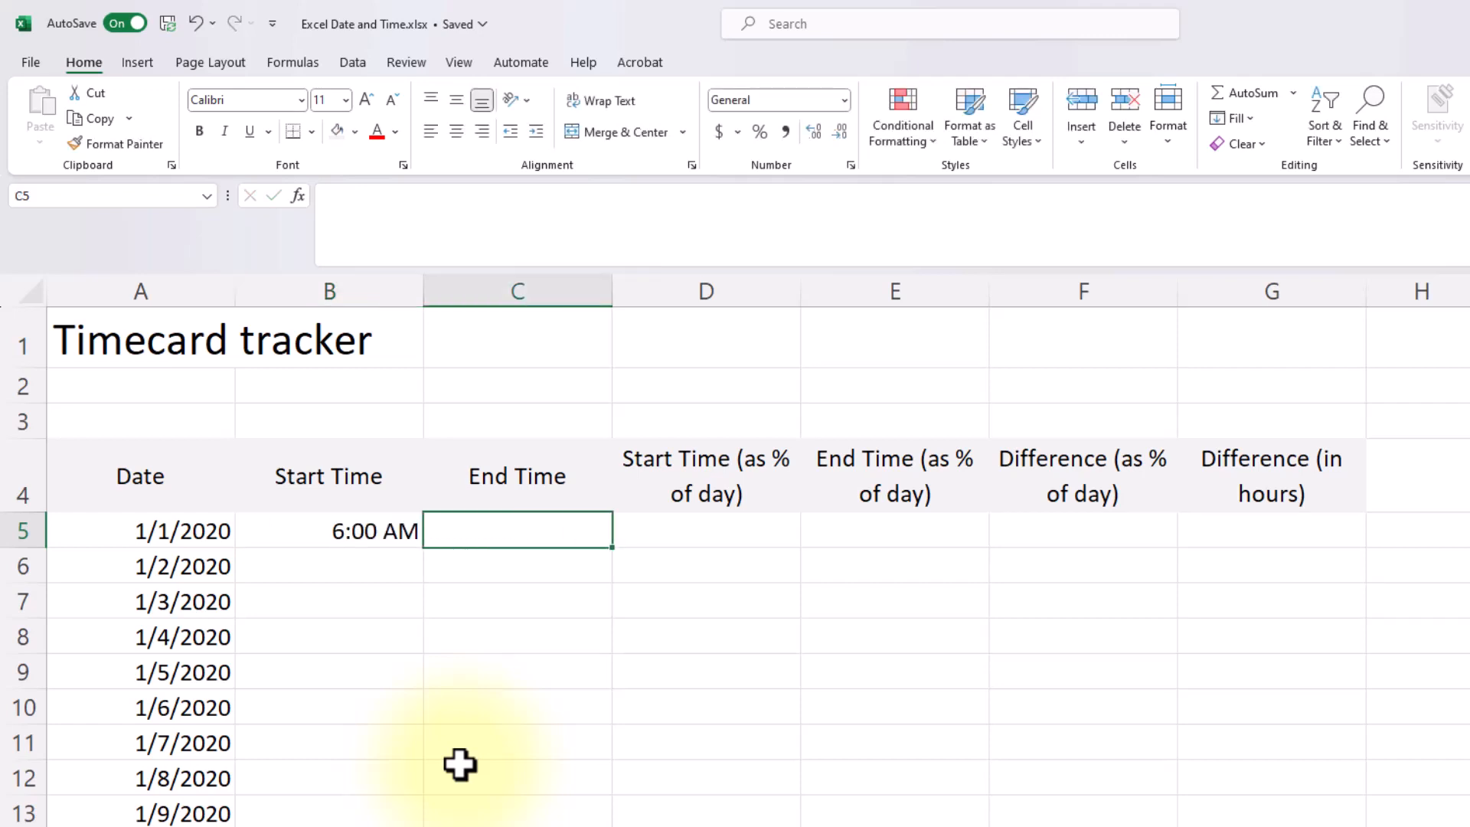
text(6 pm)
key(Tab)
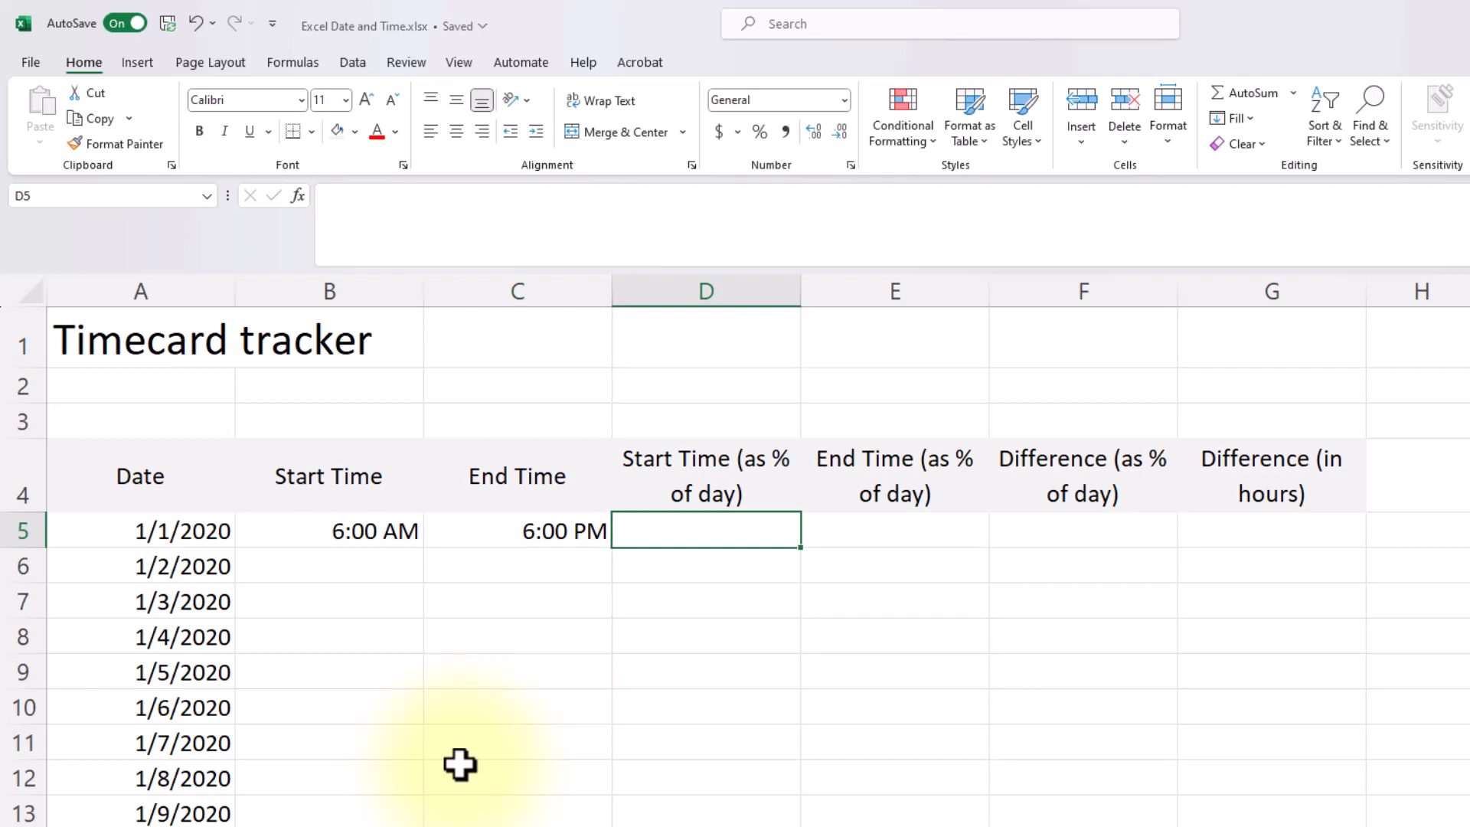
Apply Comma Style to cells B5 and C5 to show the times as decimal numbers
drag(374, 531, 482, 531)
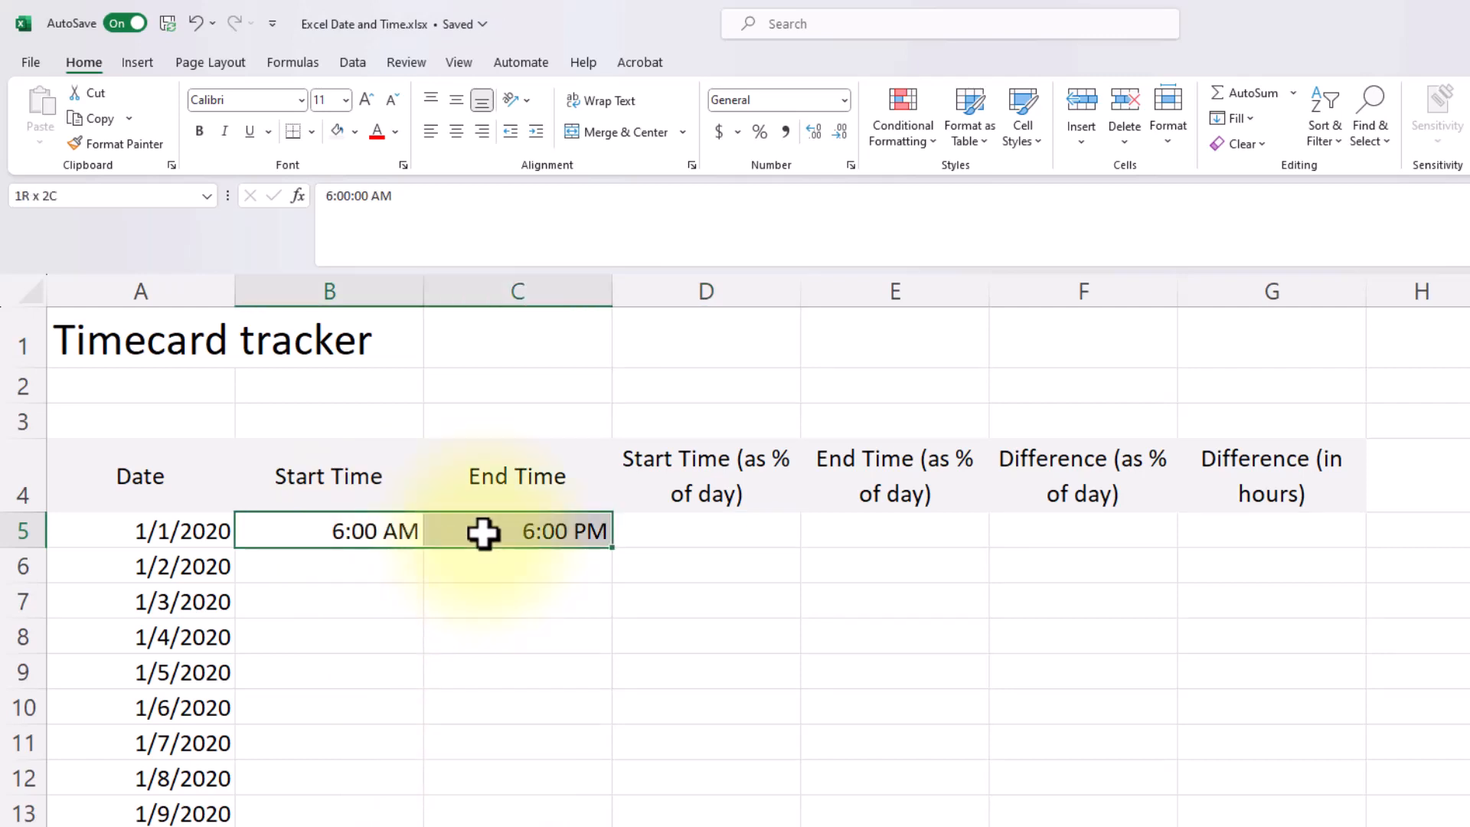
click(782, 130)
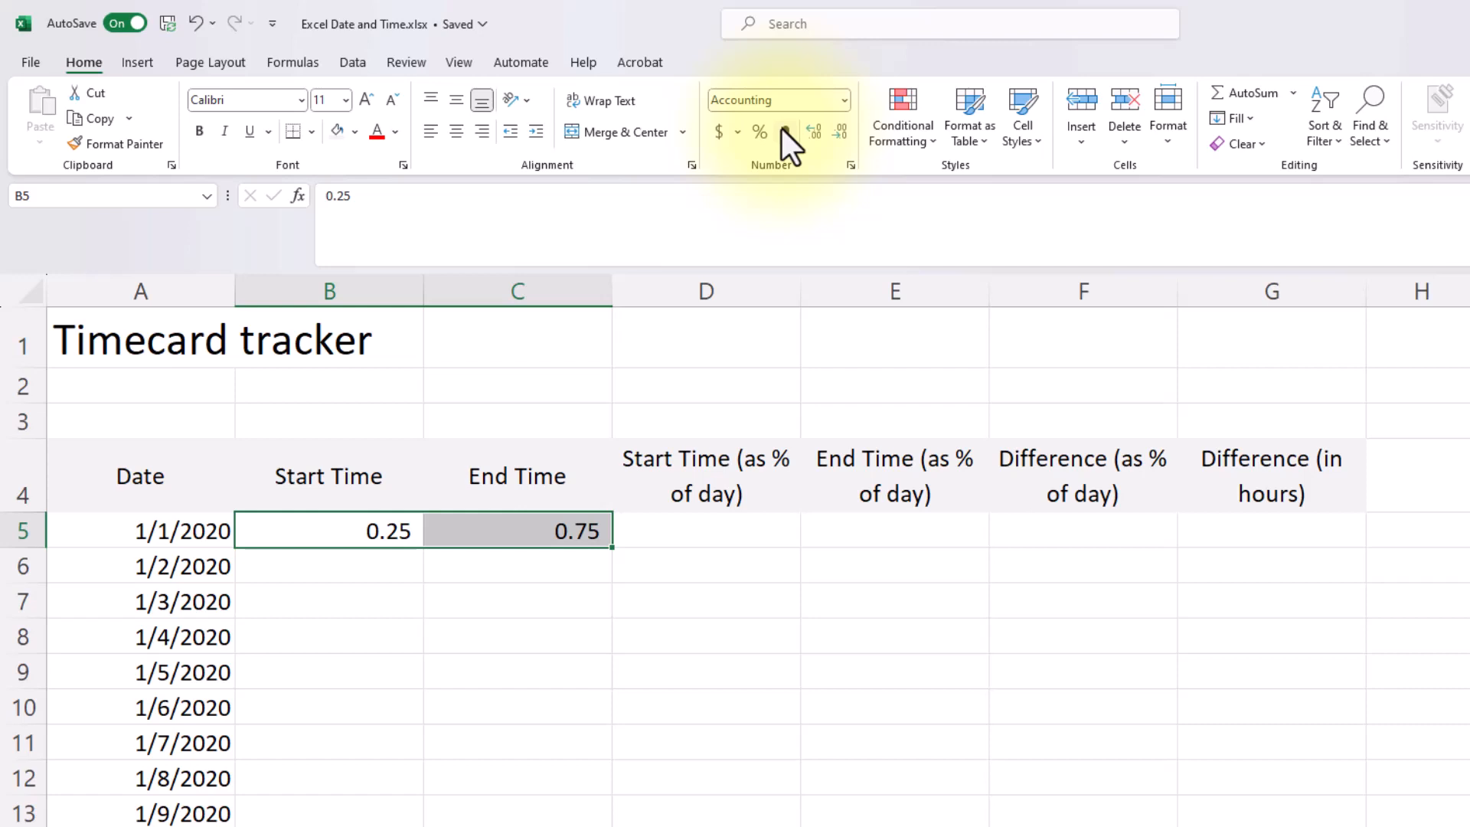
Enter .5 in cell B6 with the Time format, and clear the cell's content again
key(Down)
text(.5)
key(Return)
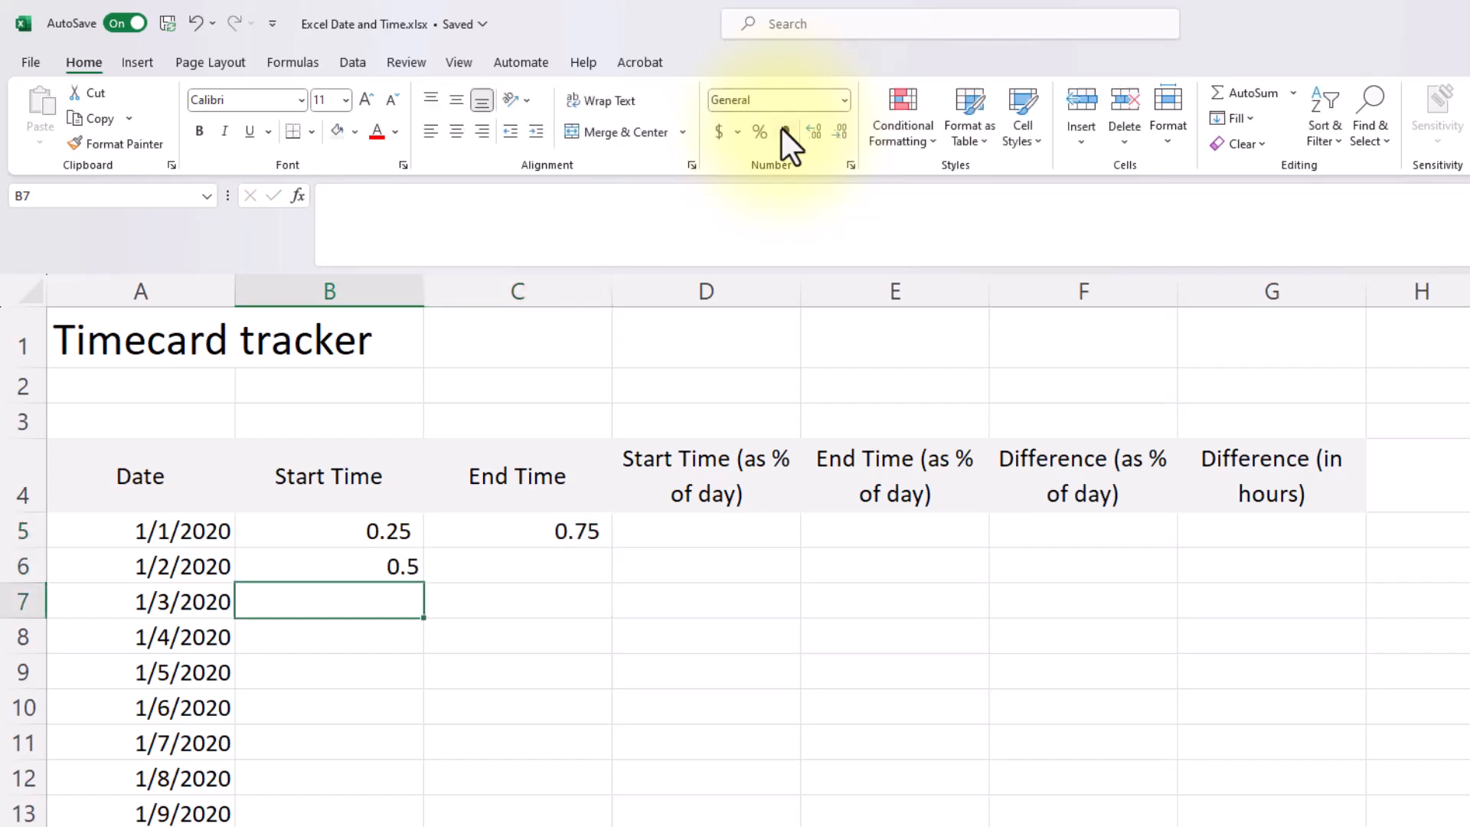
key(Up)
click(845, 101)
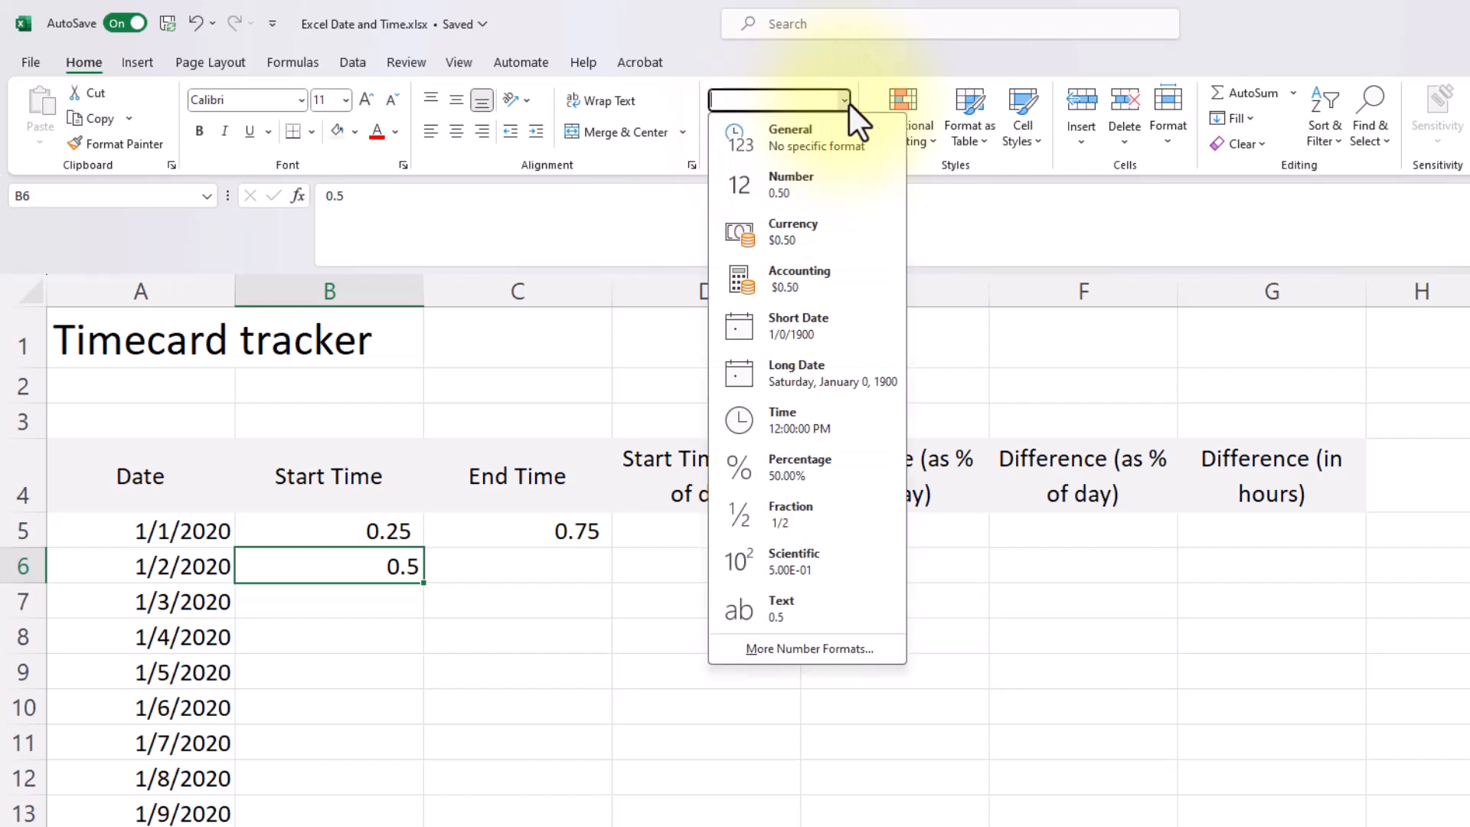
click(825, 421)
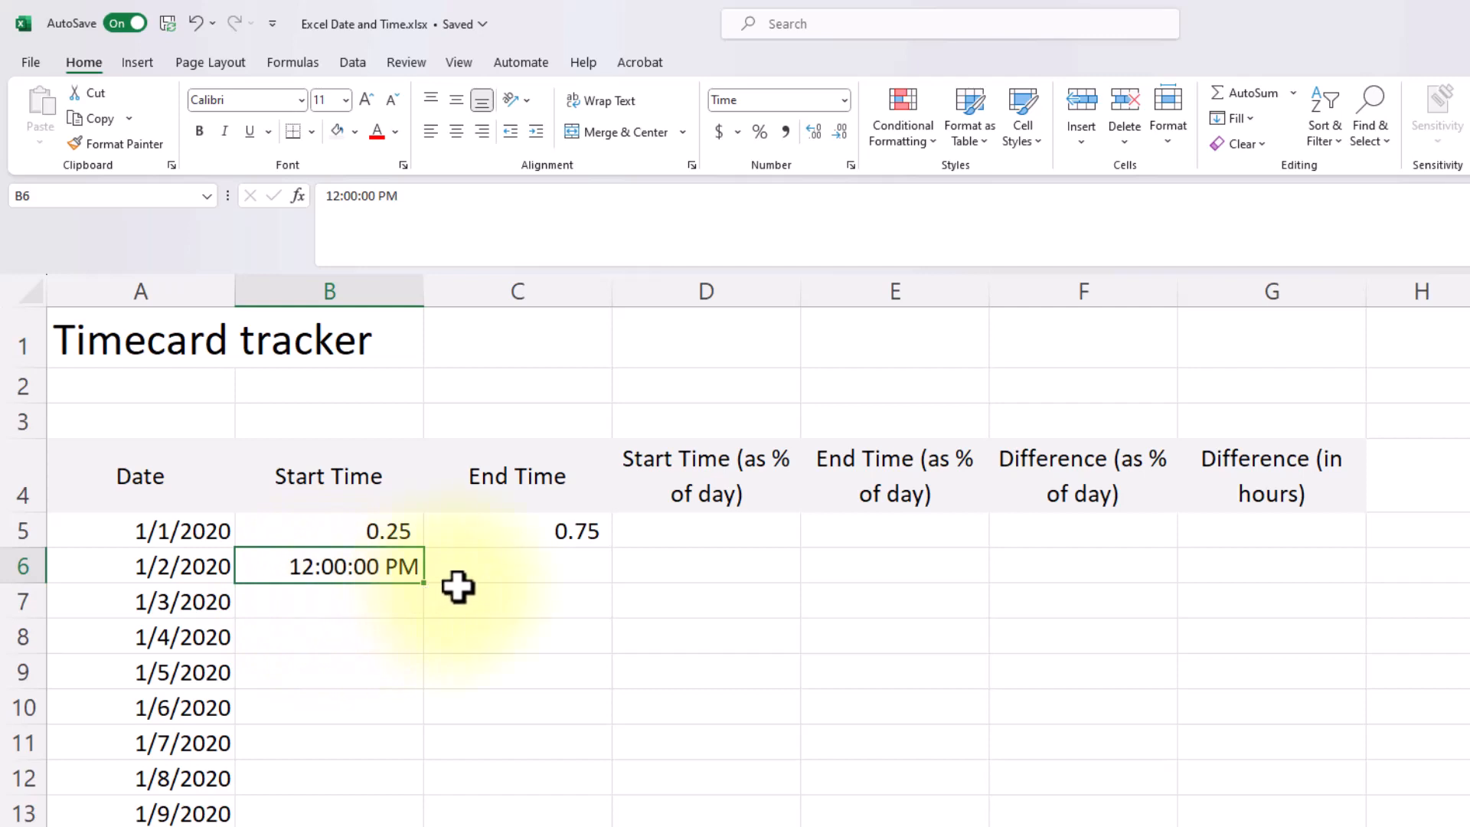
key(Delete)
Format the Start Time and End Time columns as Time from row 5 down past row 13
drag(397, 529, 469, 789)
click(843, 98)
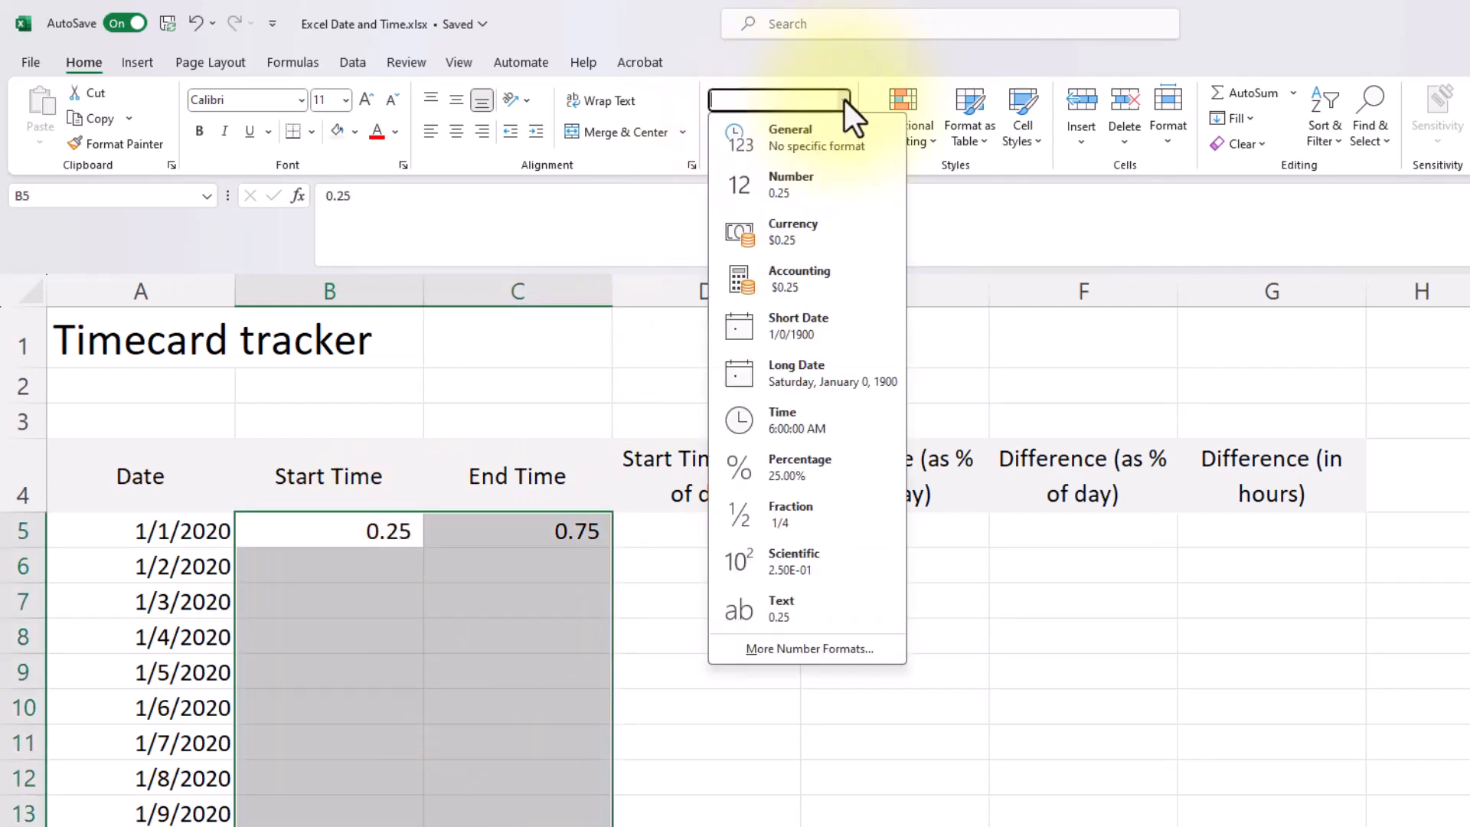
click(838, 422)
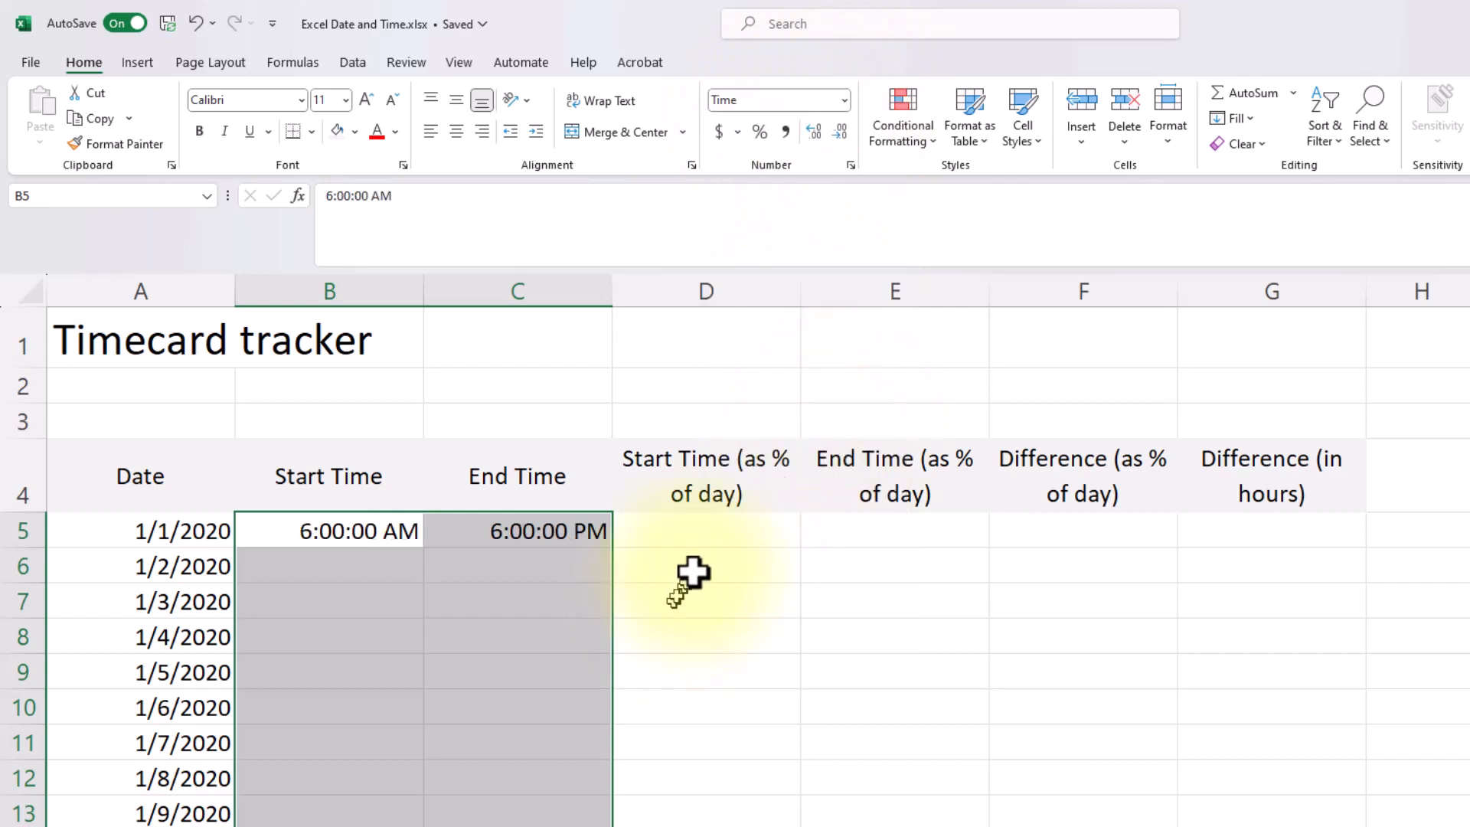
Enter the formula =B5 in cell D5 and apply Comma Style to it
click(703, 530)
text(=)
key(Left)
key(Left)
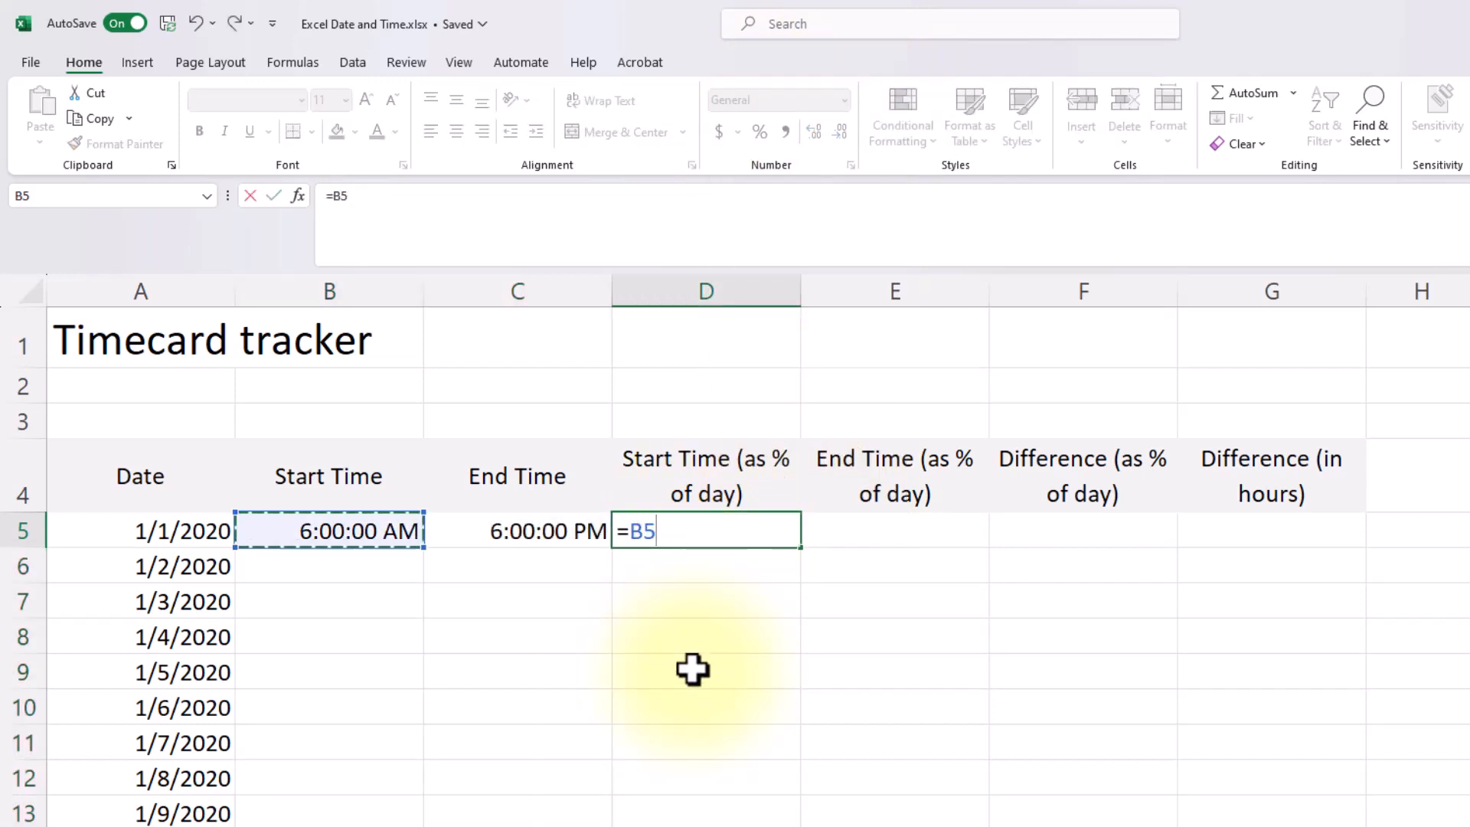
key(Return)
key(Up)
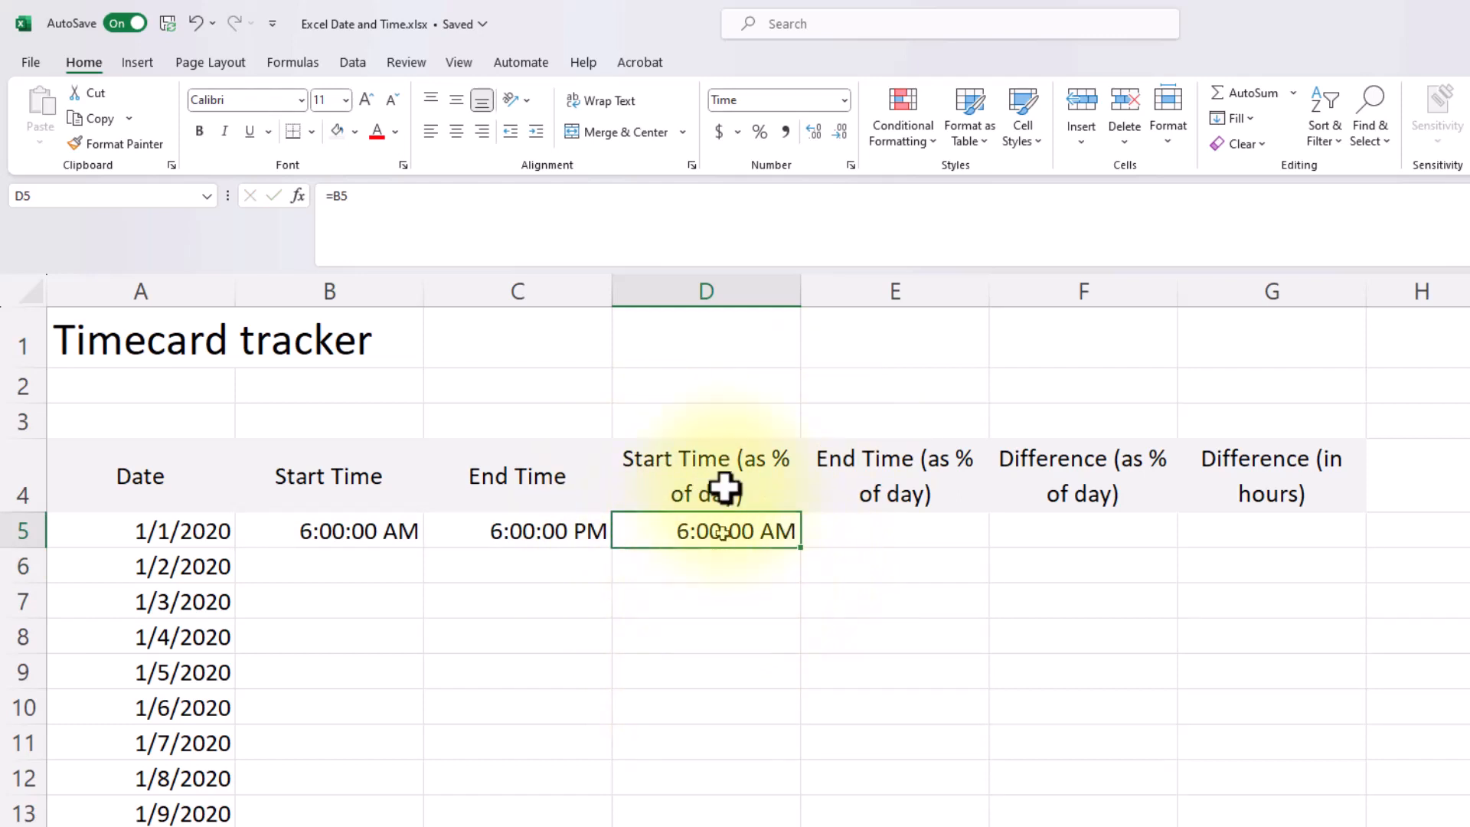
click(778, 137)
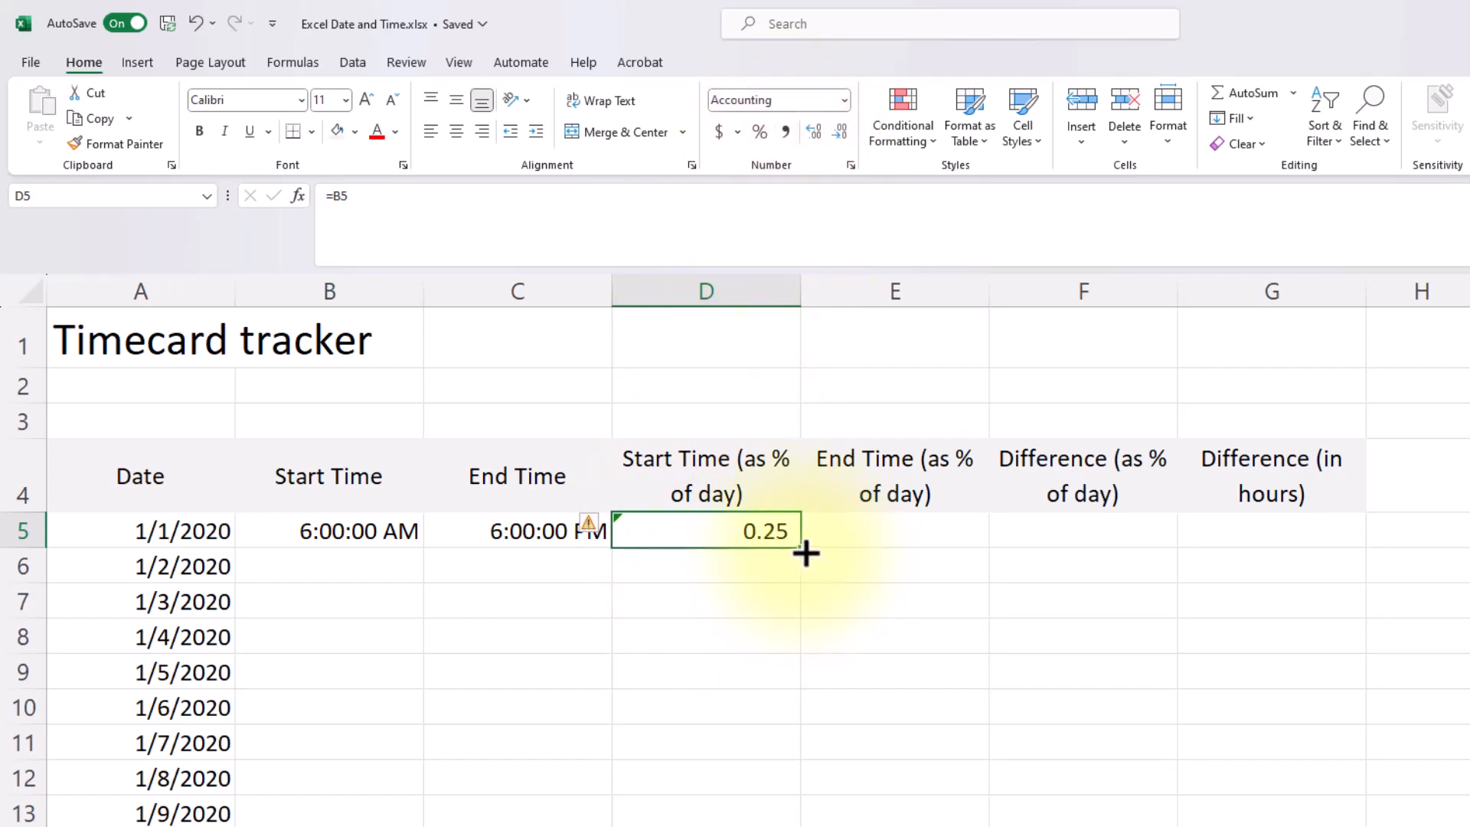
Fill the formula in cell D5 across to cell E5 and check the formulas in both cells
drag(802, 548, 912, 554)
click(752, 560)
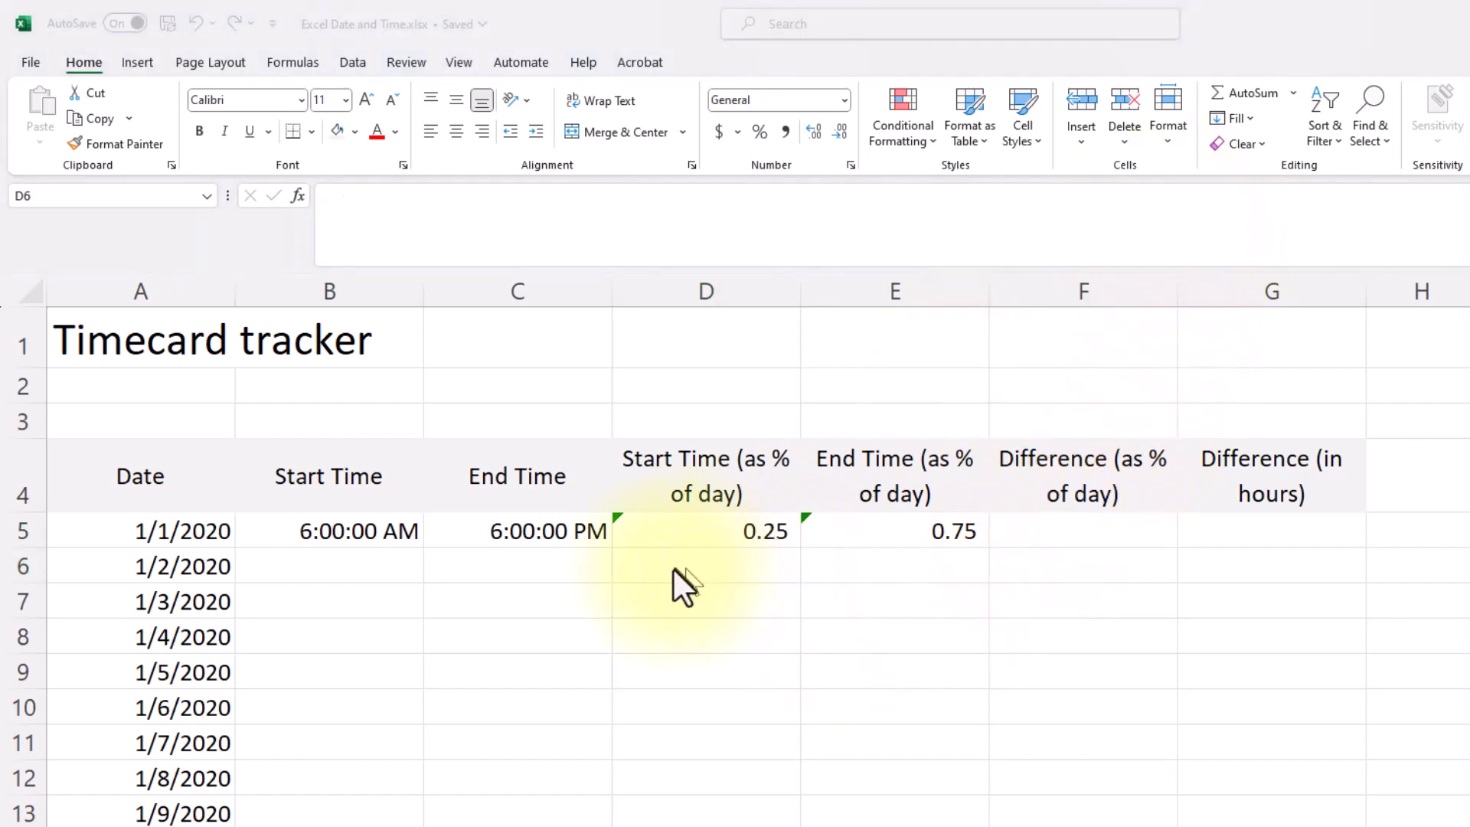
click(723, 523)
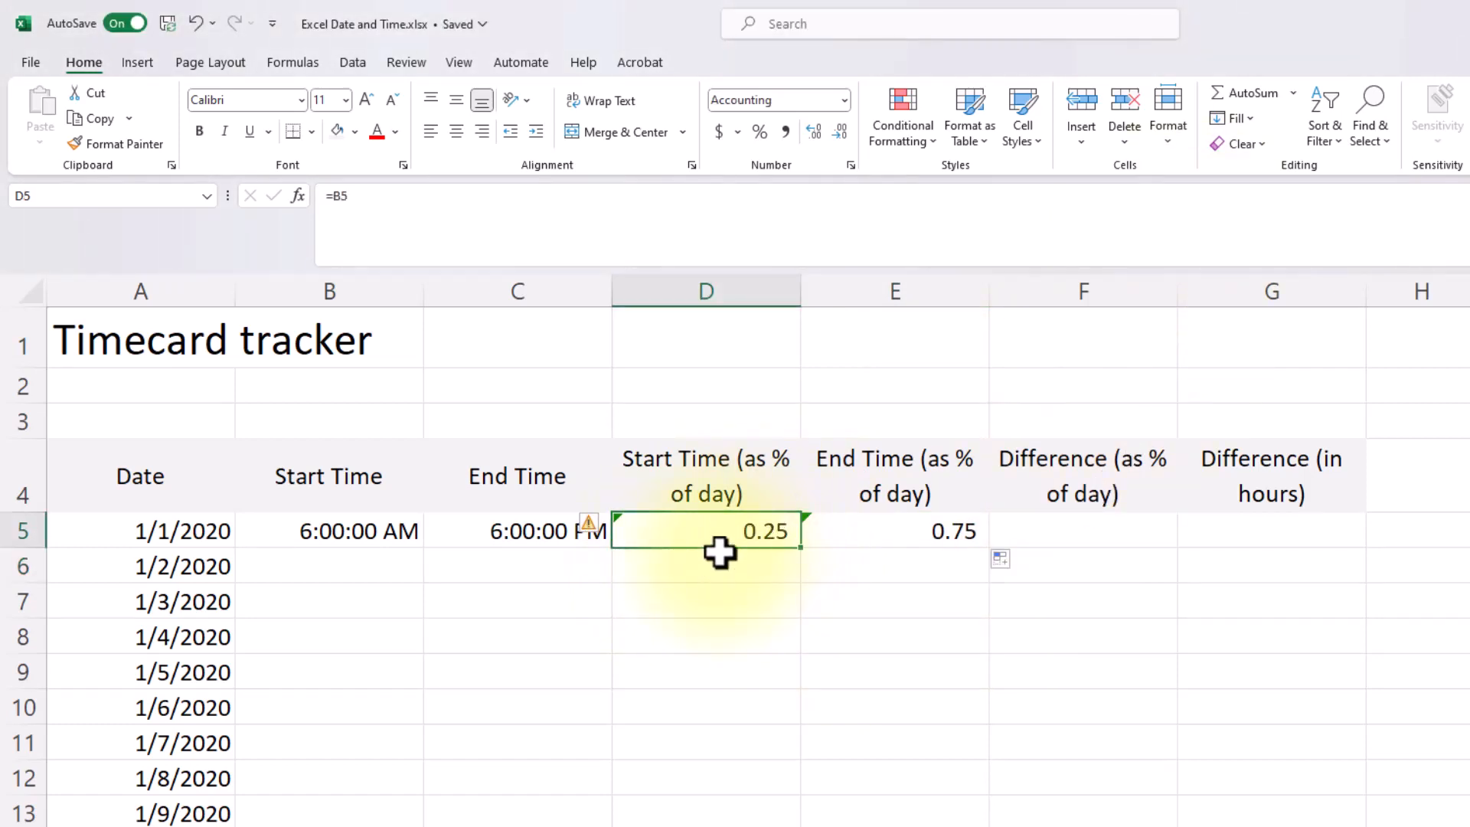
click(827, 541)
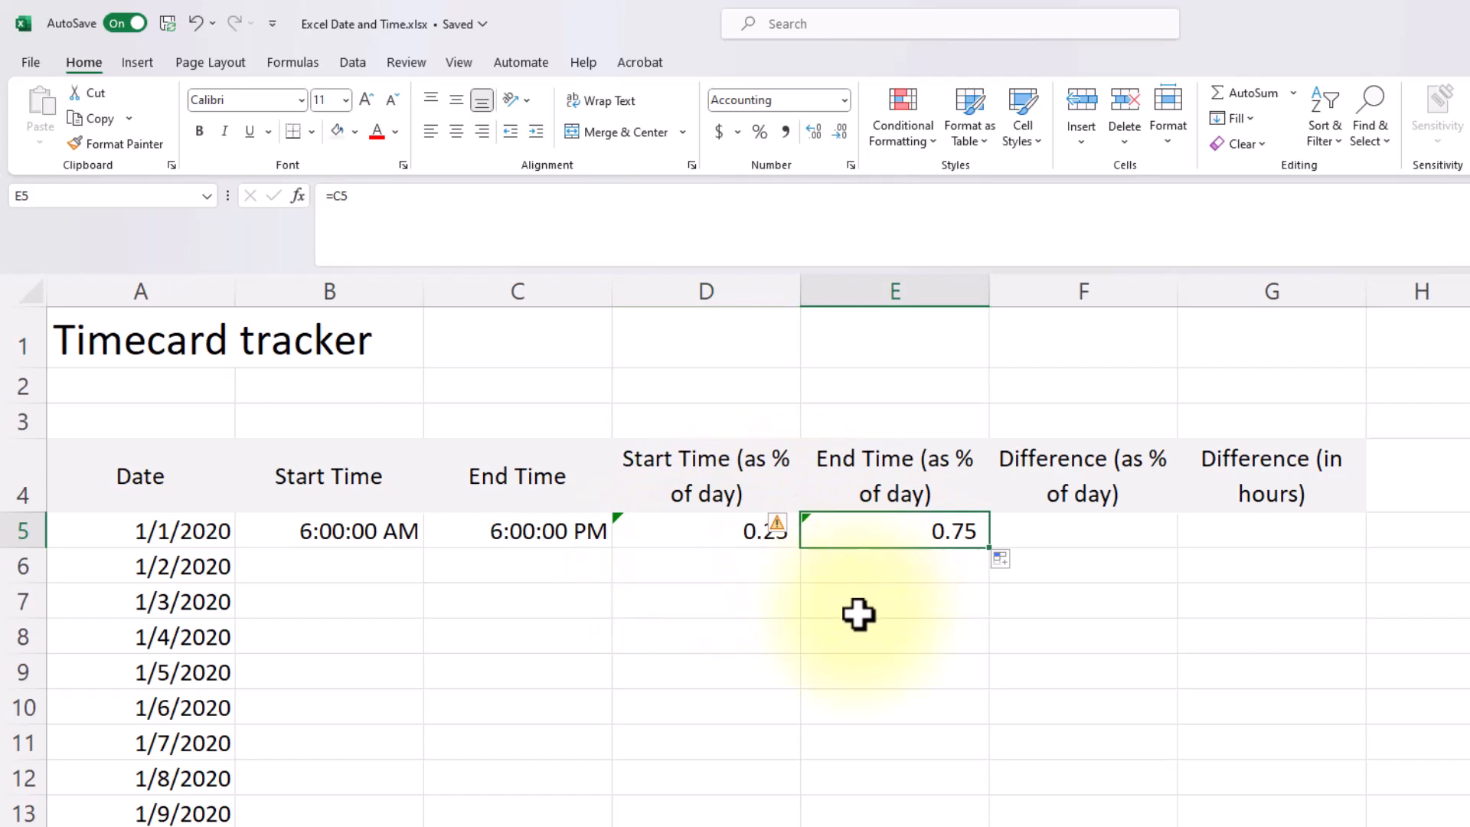
Enter the formula =E5-D5 in cell F5 to calculate the difference as a share of the day
click(1093, 529)
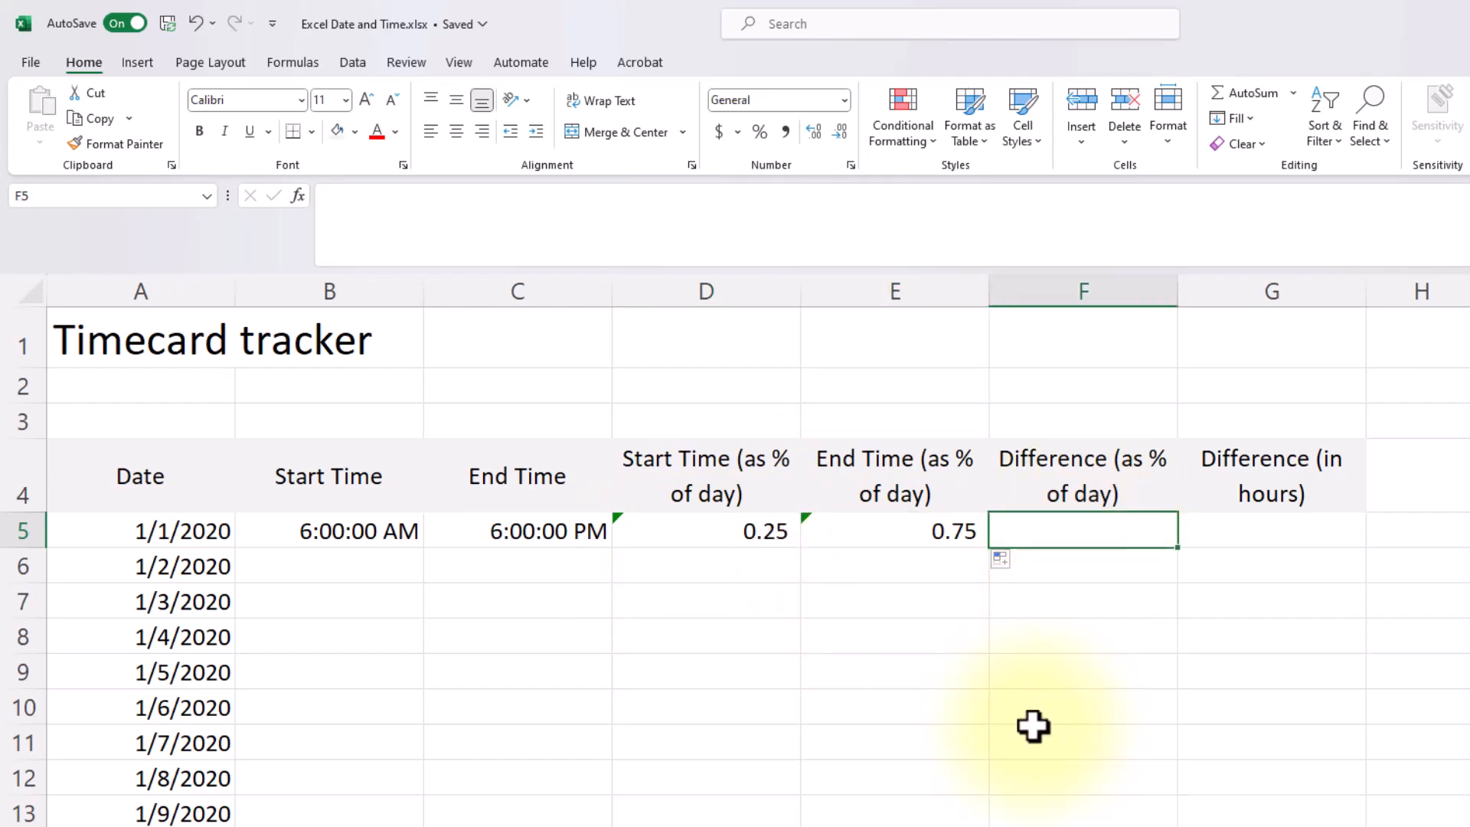
text(=)
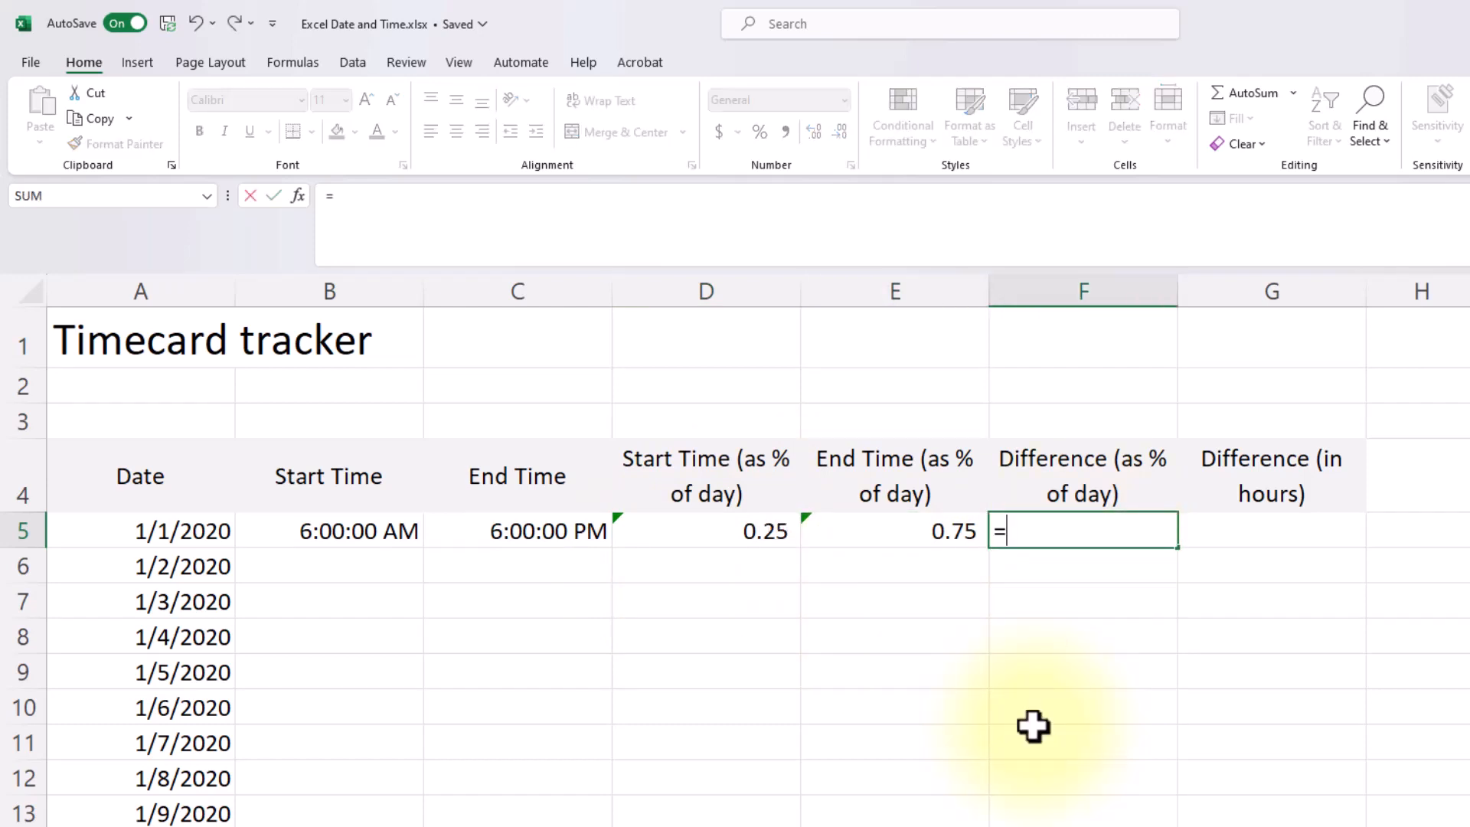
key(Left)
text(-)
key(Left)
key(Left)
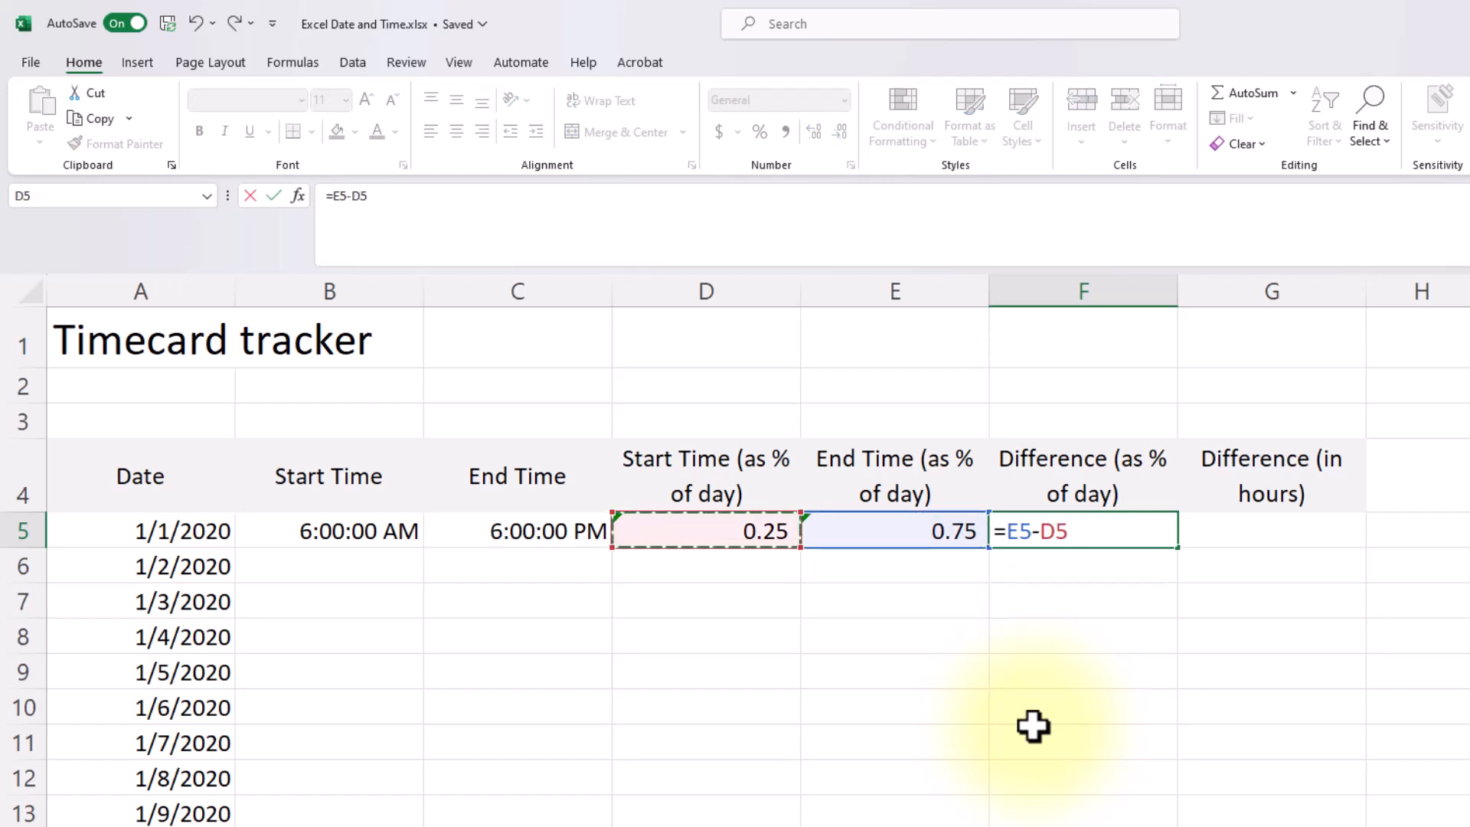
key(Return)
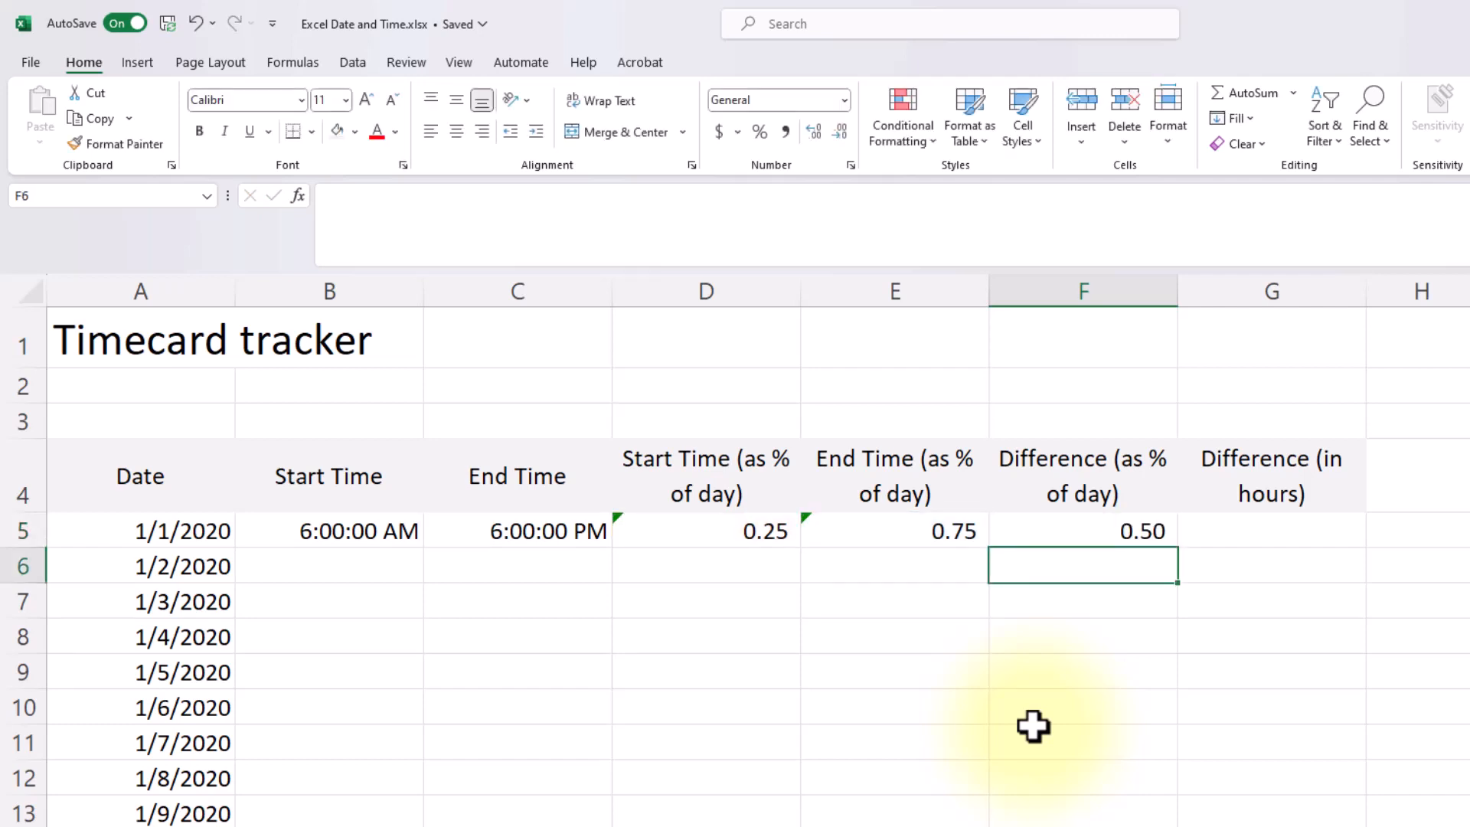
Enter the formula =C5-B5 in cell F5 and apply Comma Style to it
key(Up)
text(=)
click(502, 531)
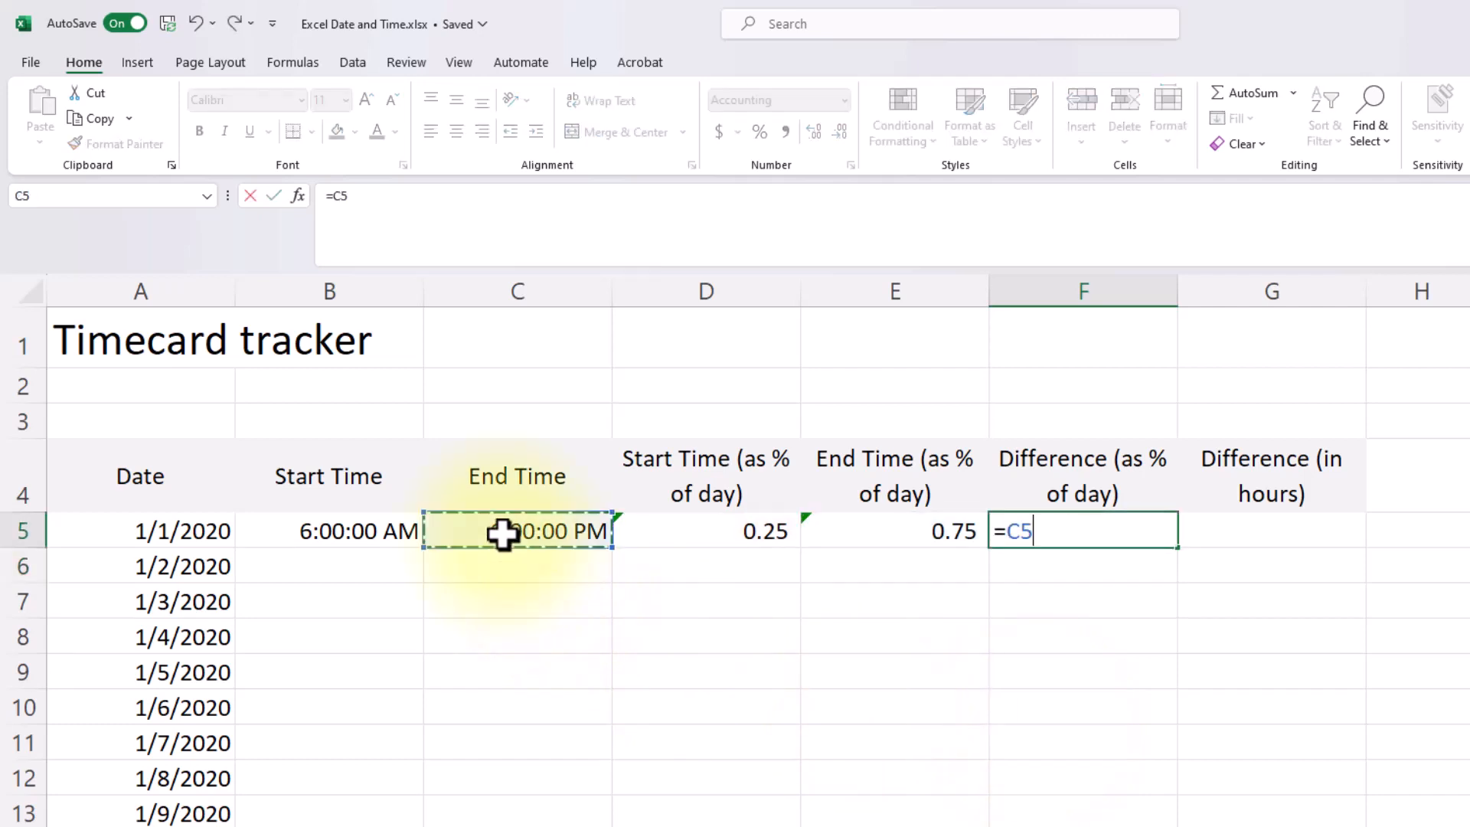
text(-)
click(295, 532)
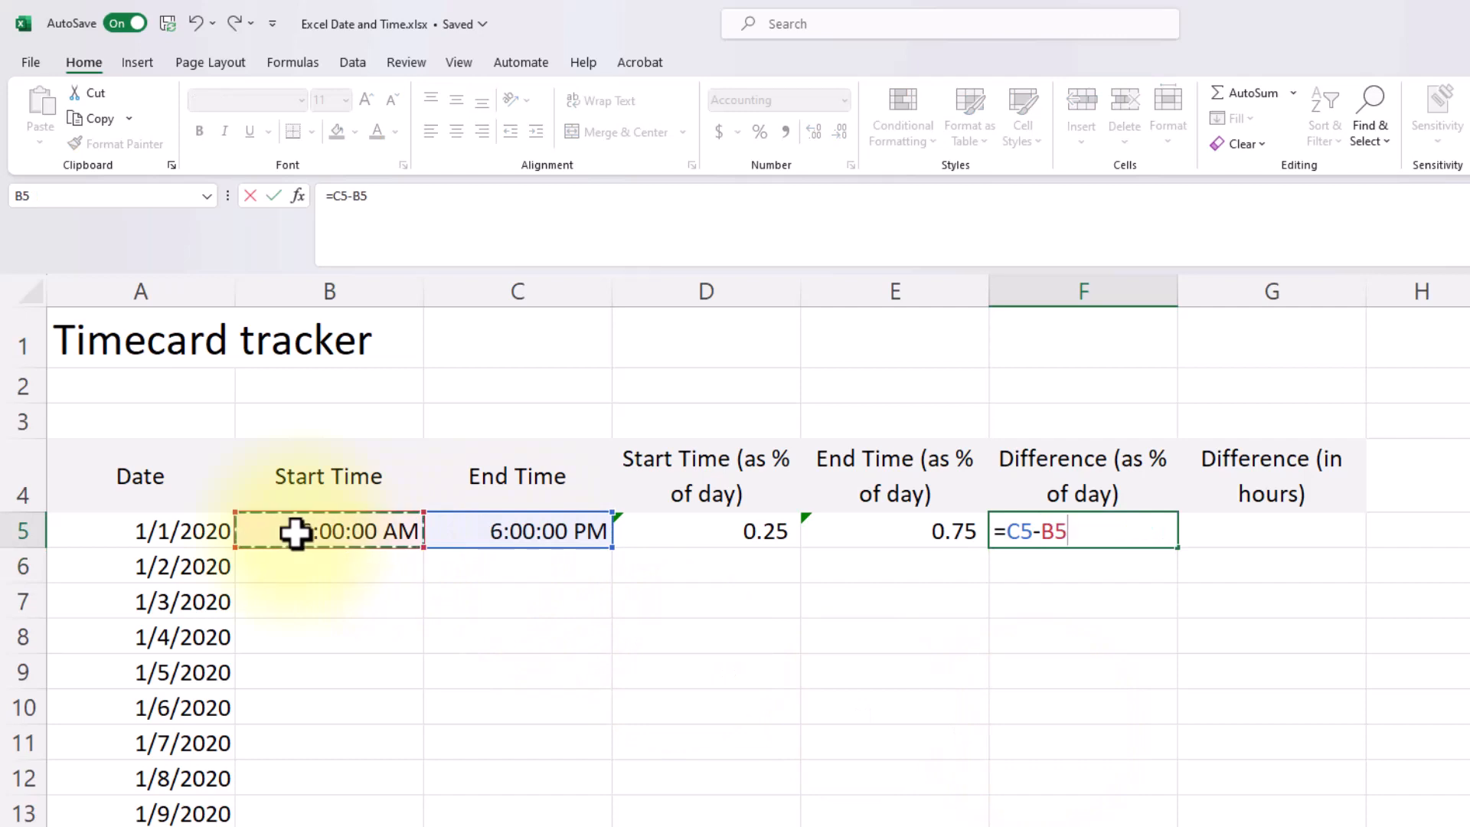
key(Return)
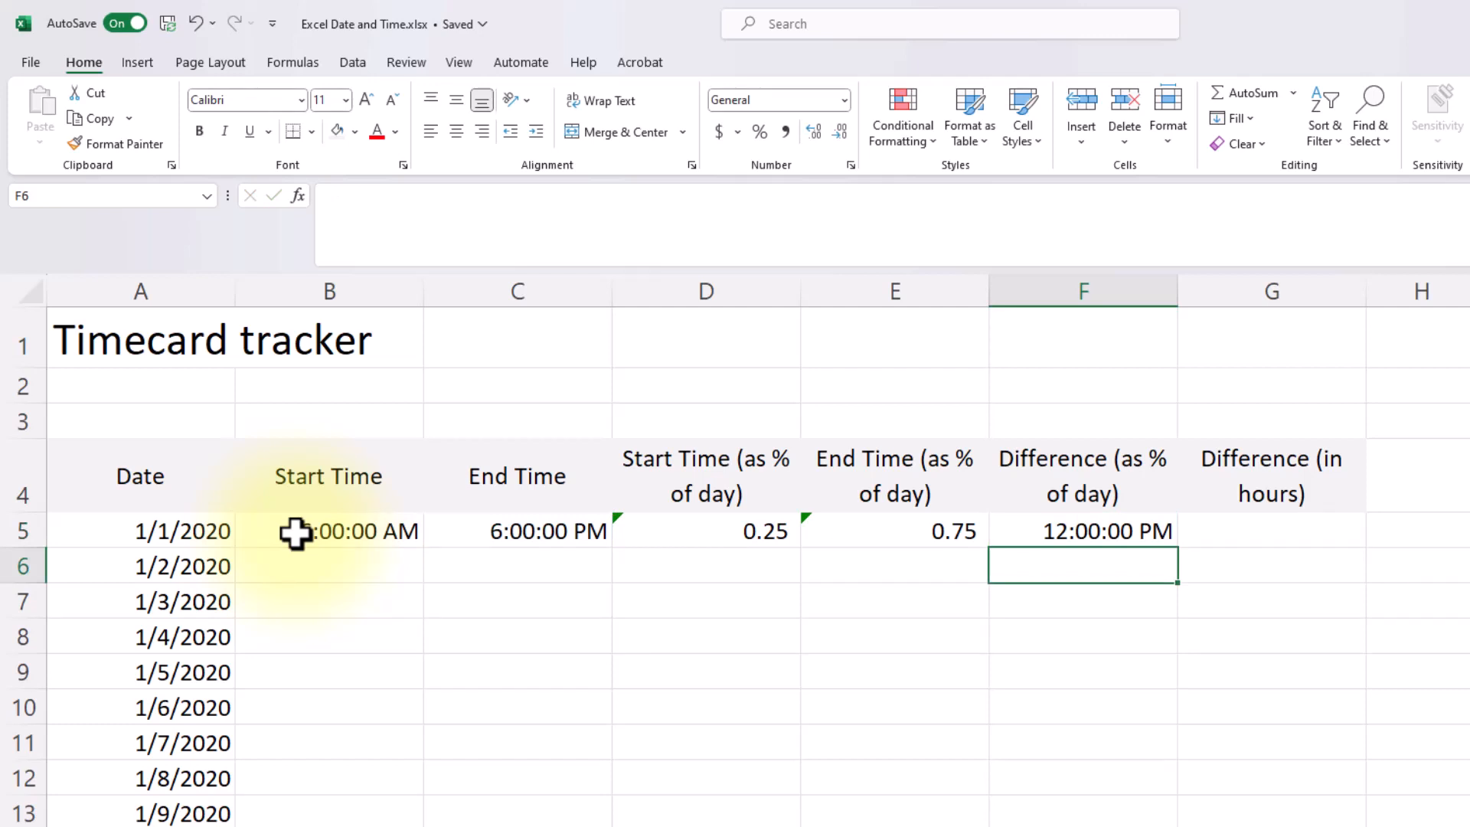
key(Up)
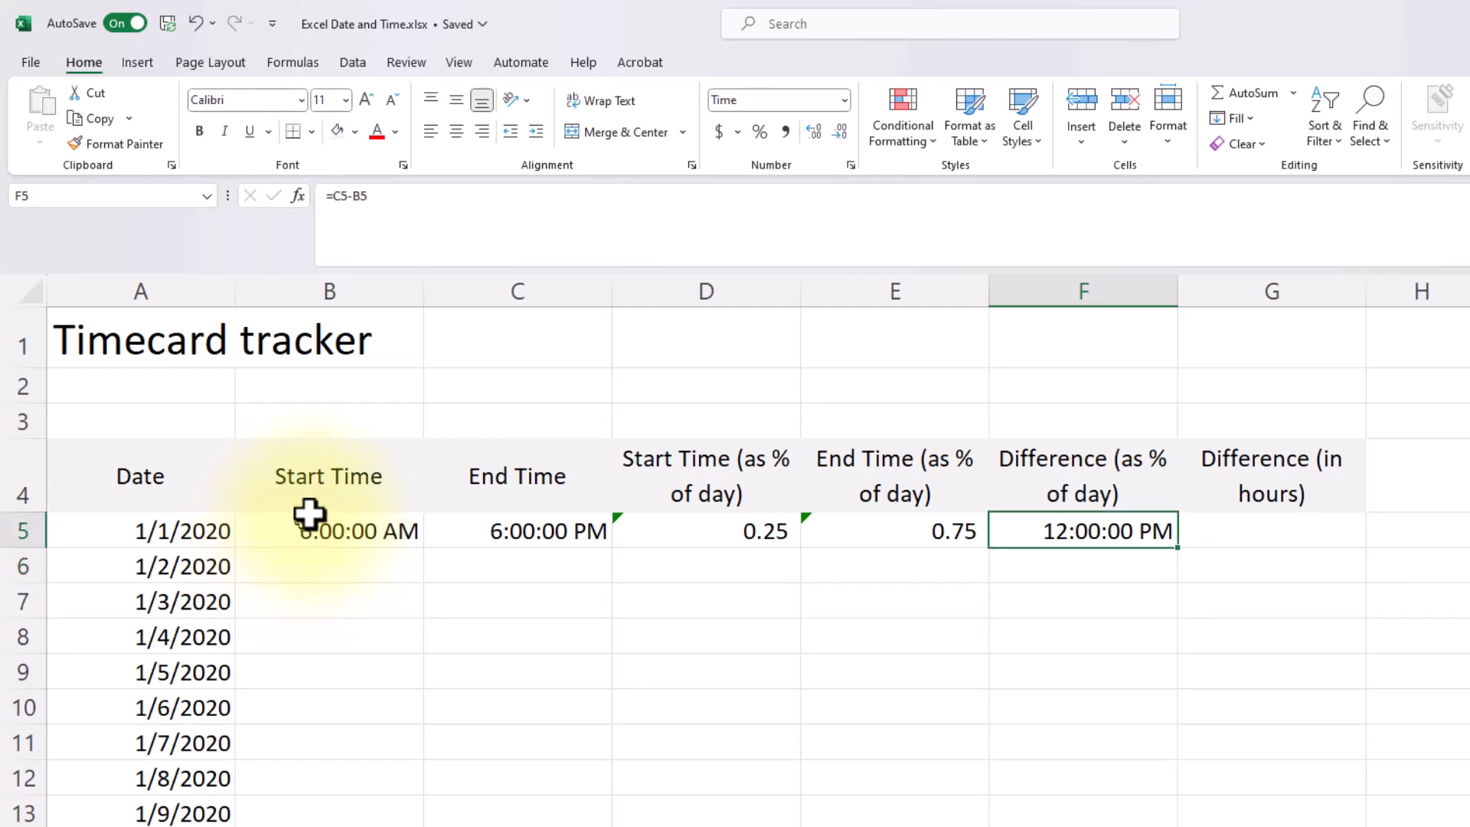
click(786, 130)
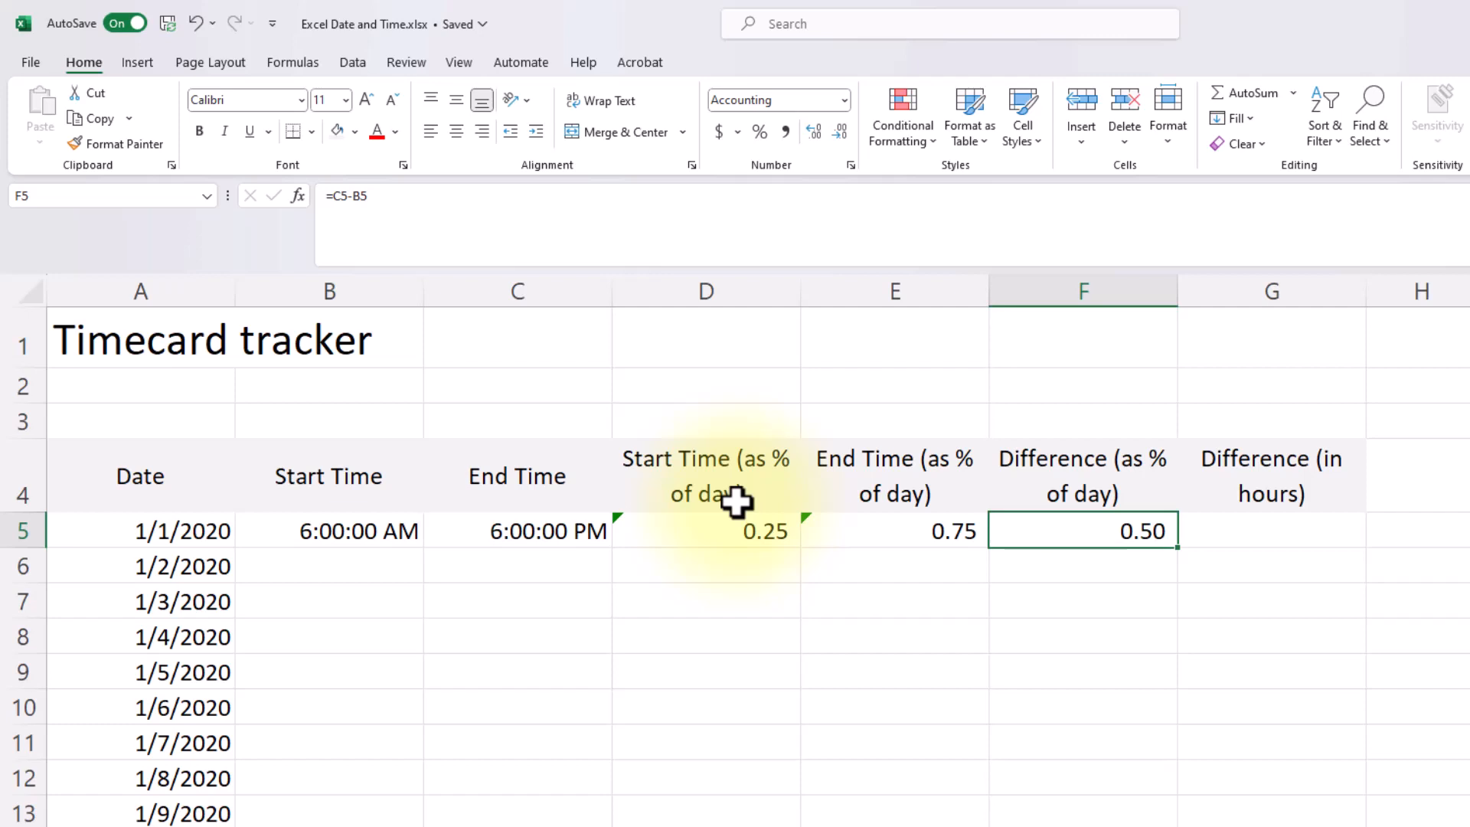
Enter the formula =F5*24 in cell G5 to convert the difference to hours
key(Right)
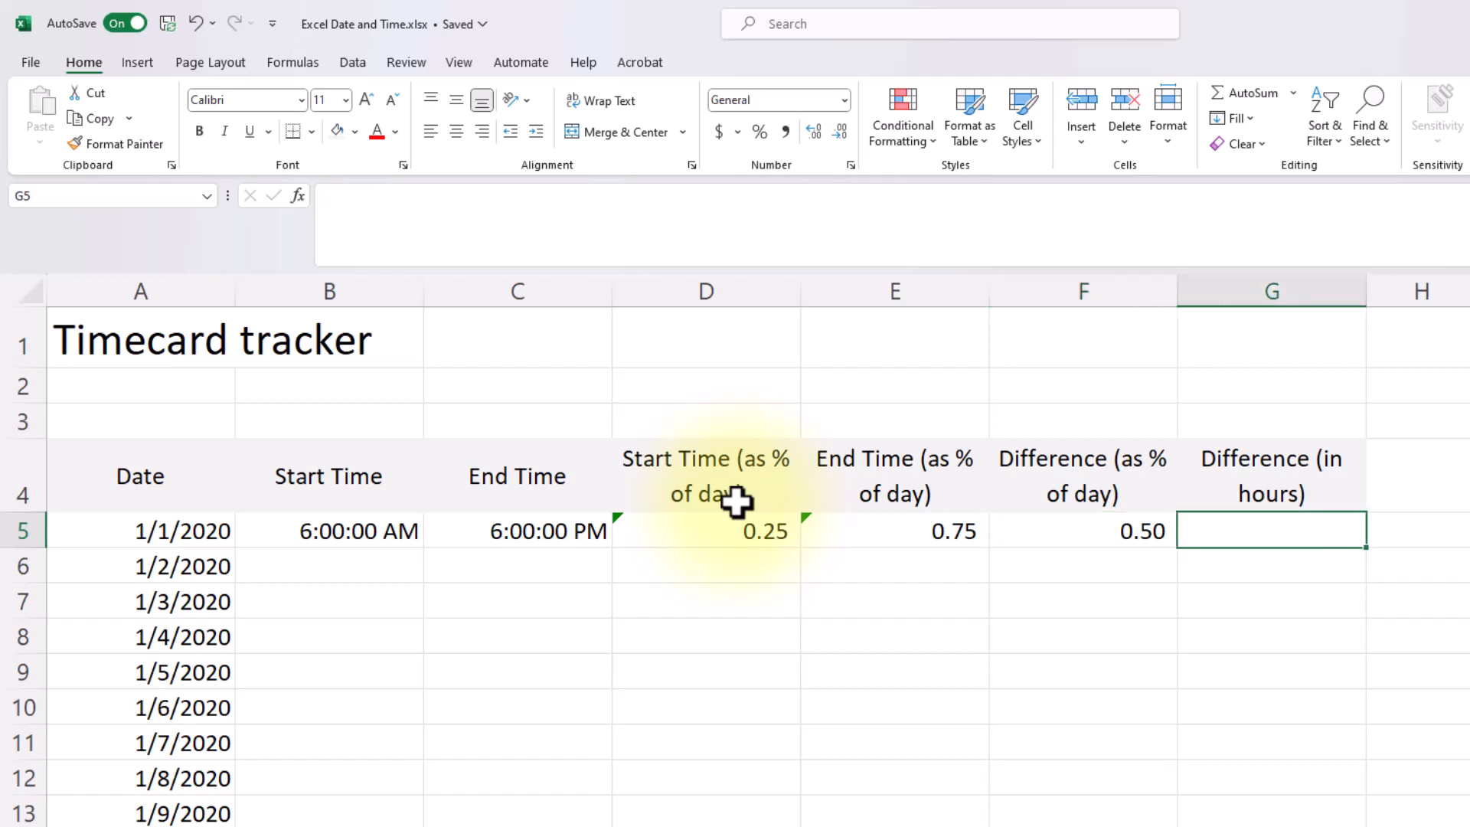
text(=)
key(Left)
text(*24)
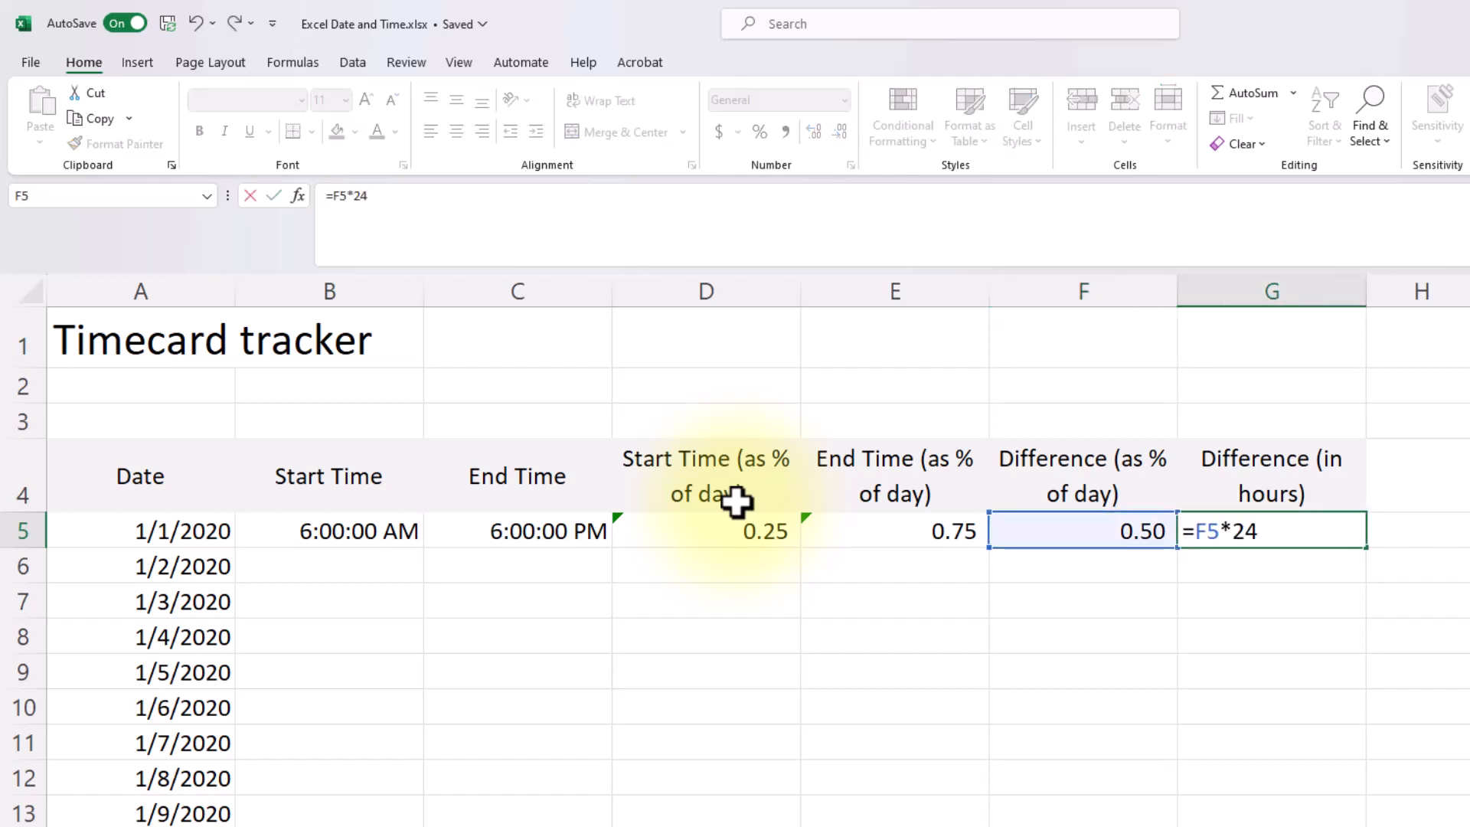
key(Return)
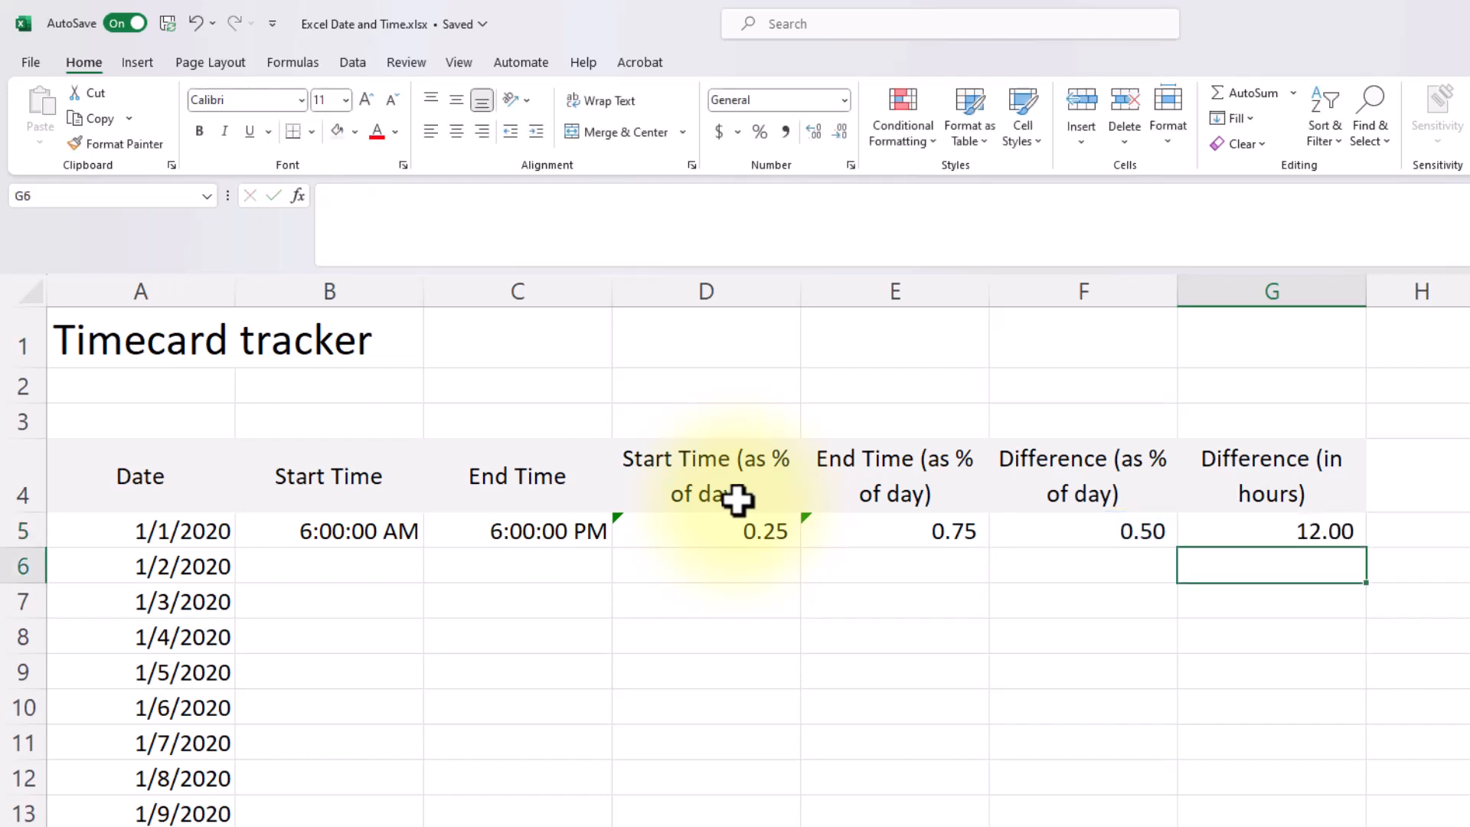
Try the Time format on columns F and G, and apply Comma Style to both columns instead
drag(1218, 281, 1115, 289)
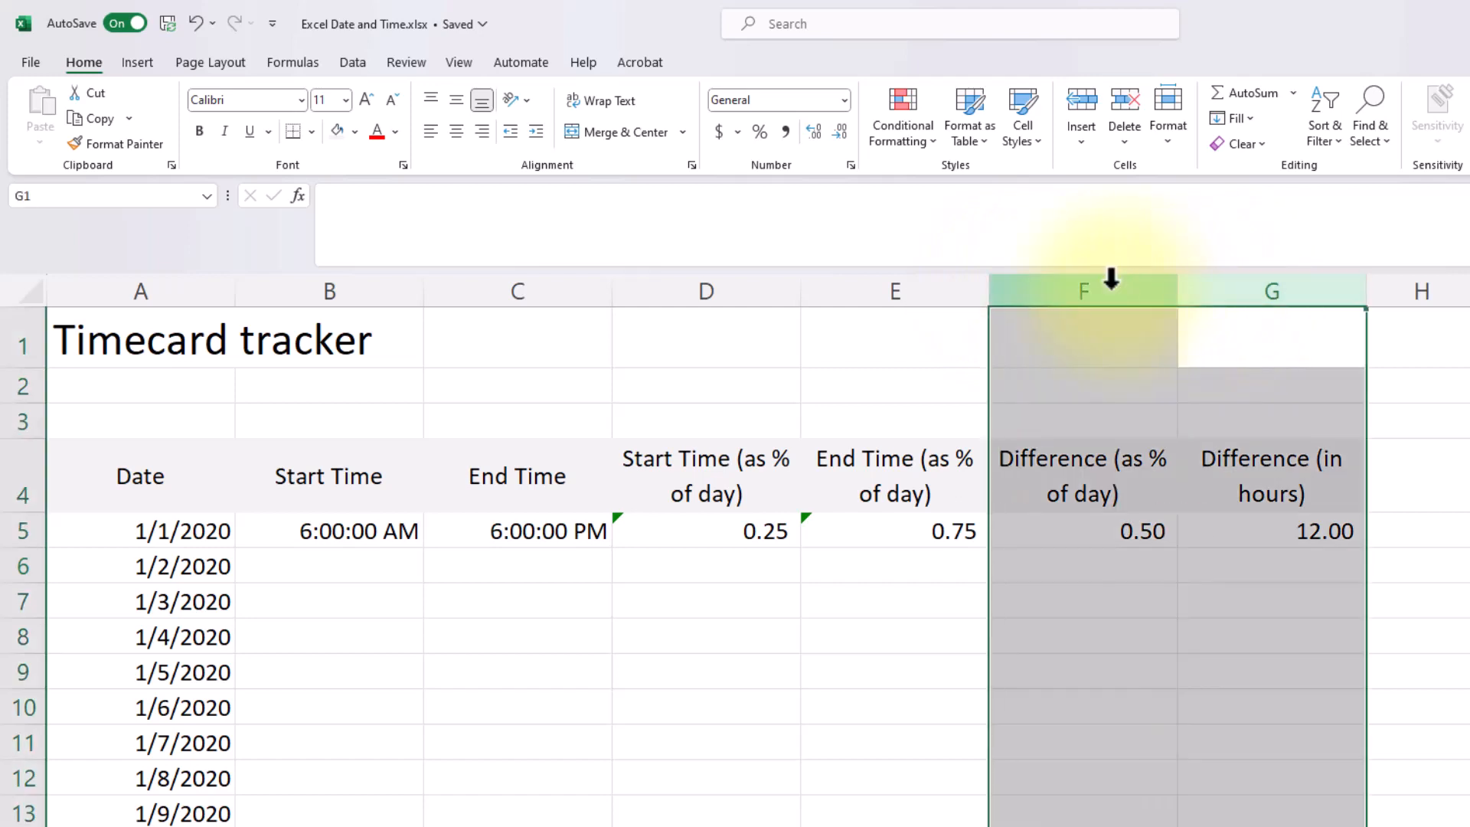
click(843, 100)
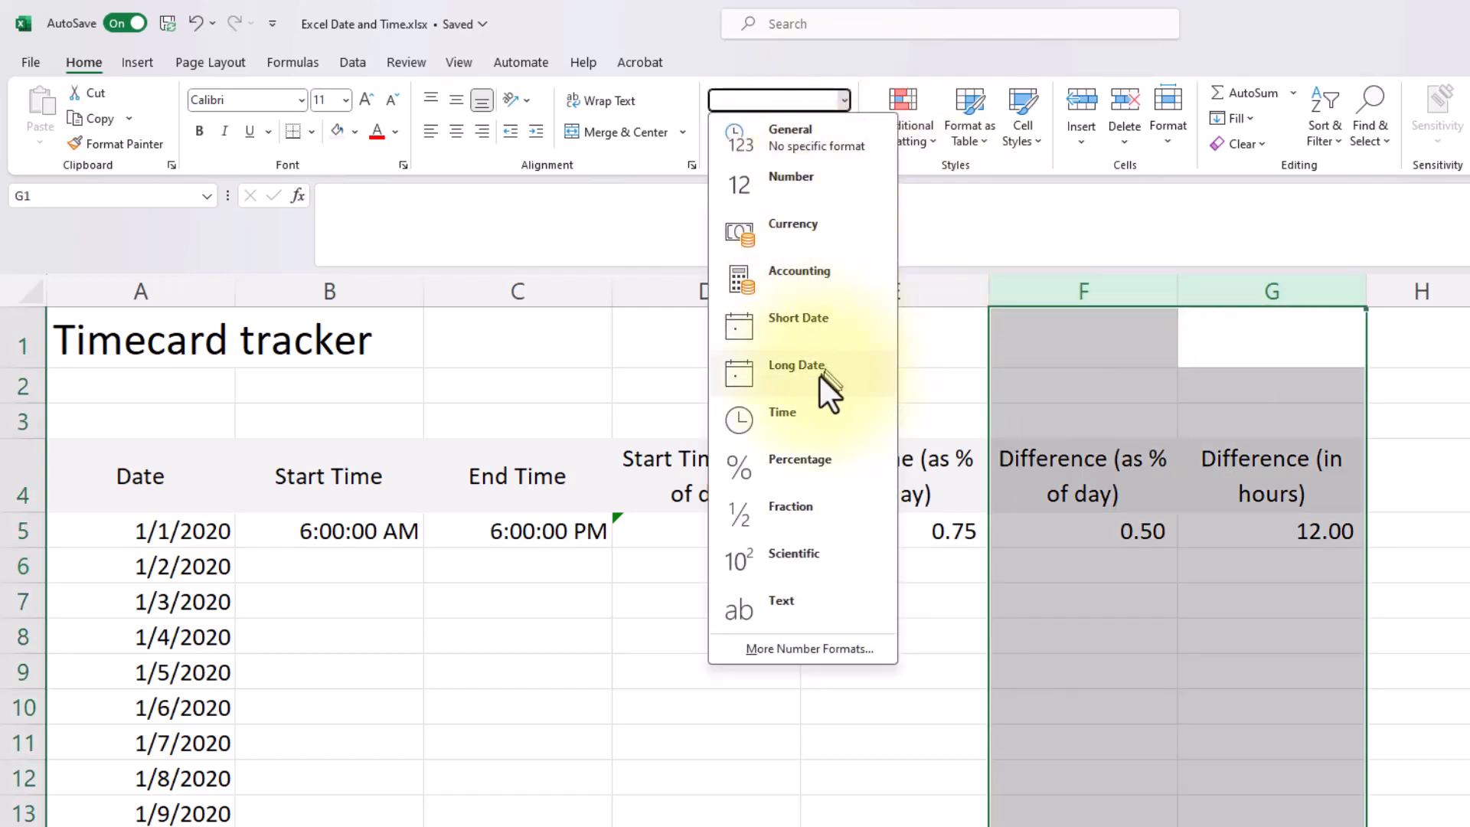
click(811, 413)
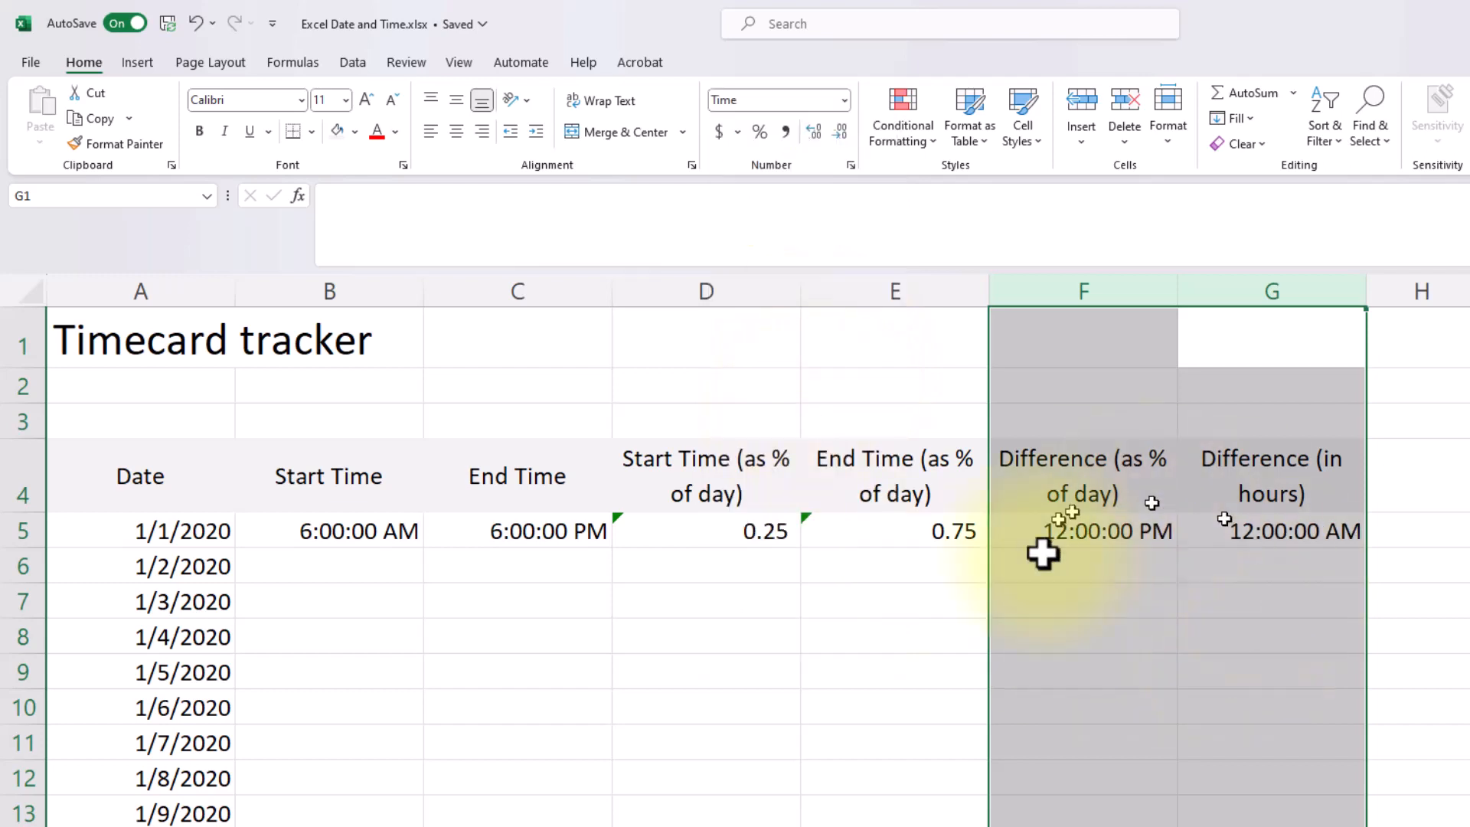
click(779, 135)
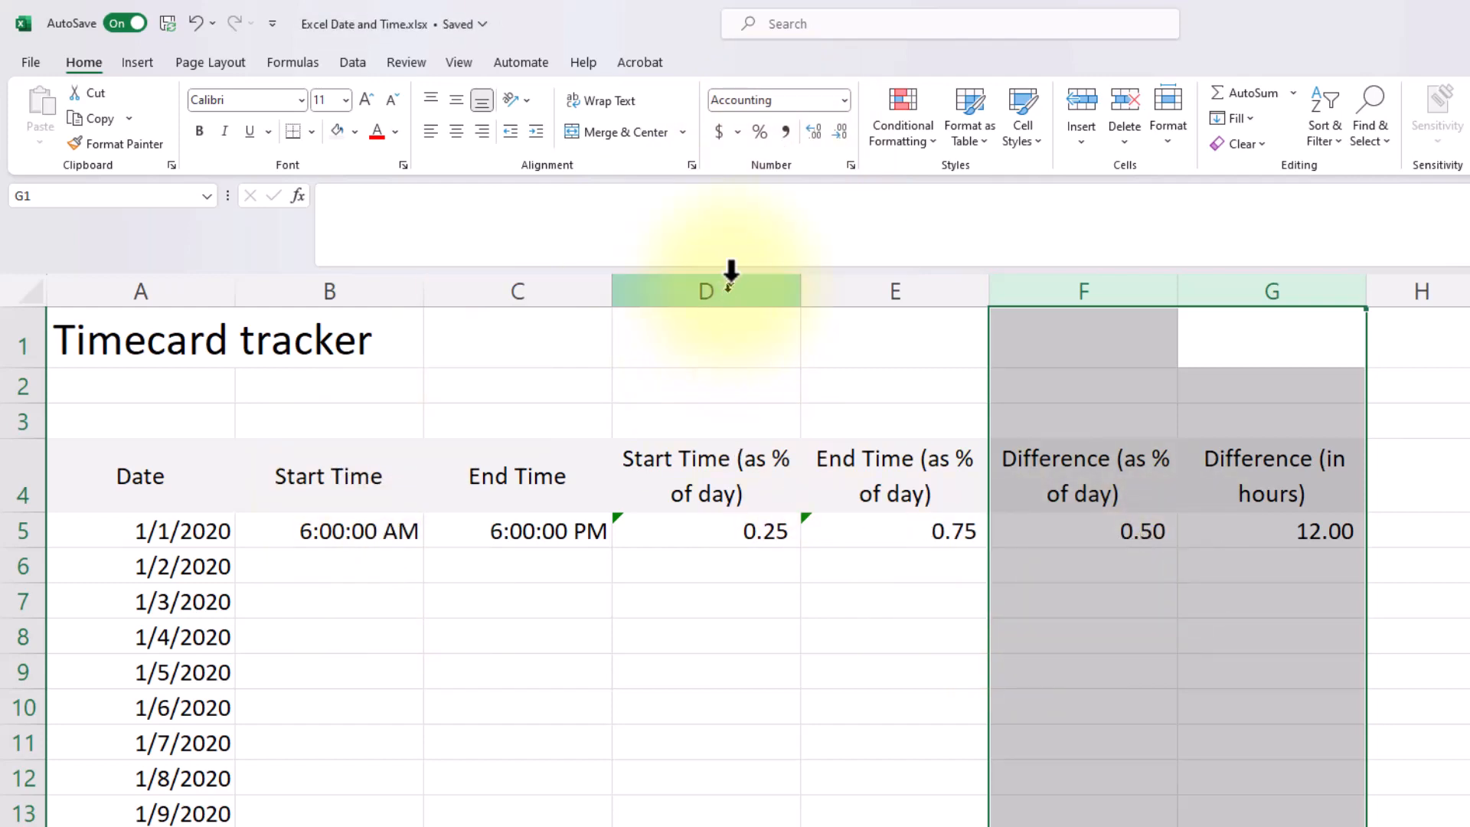
drag(728, 285, 834, 331)
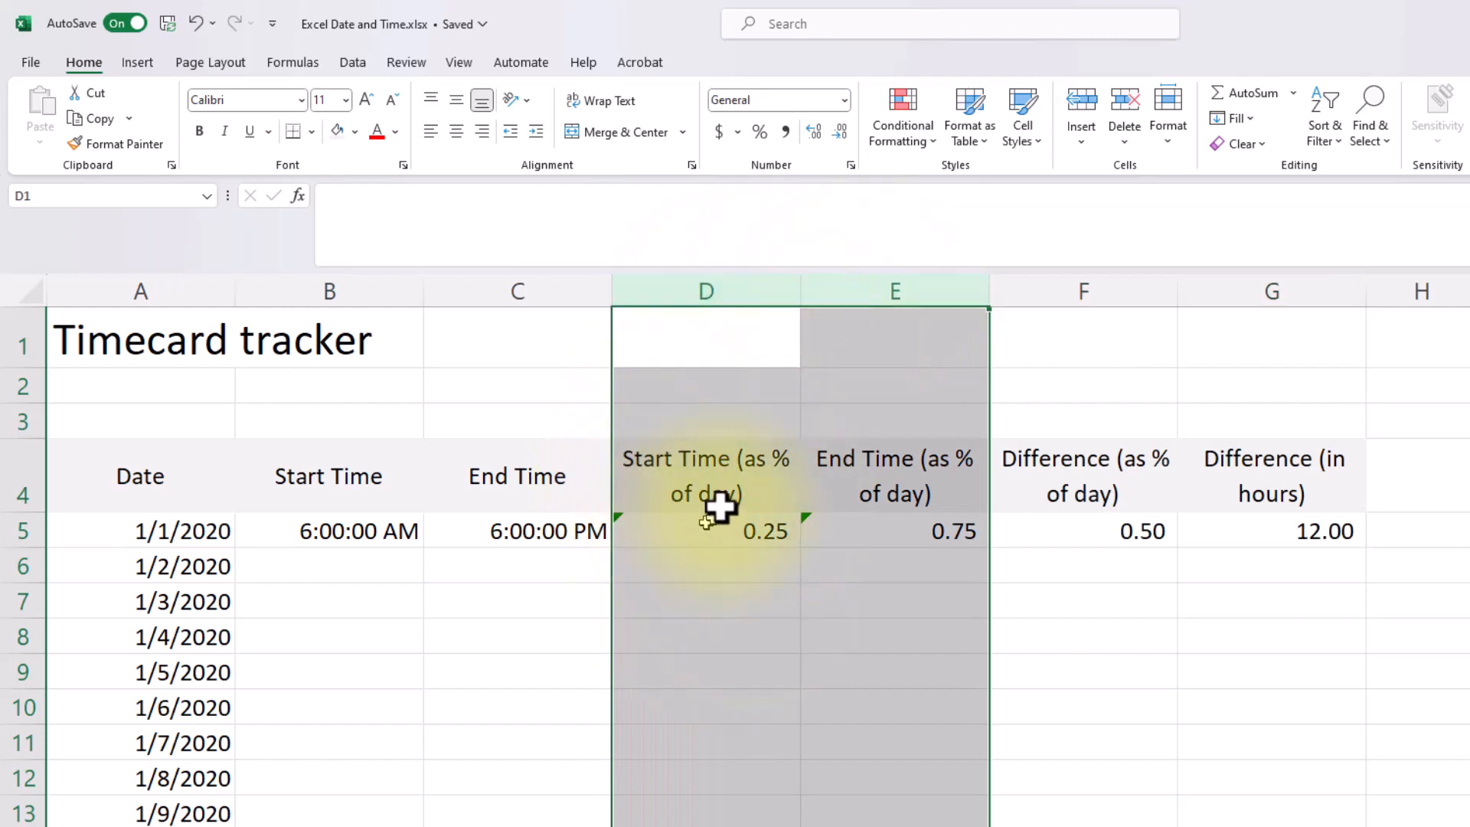
Enter 8 am as the start time and 9 am as the end time for 1/2/2020
click(389, 559)
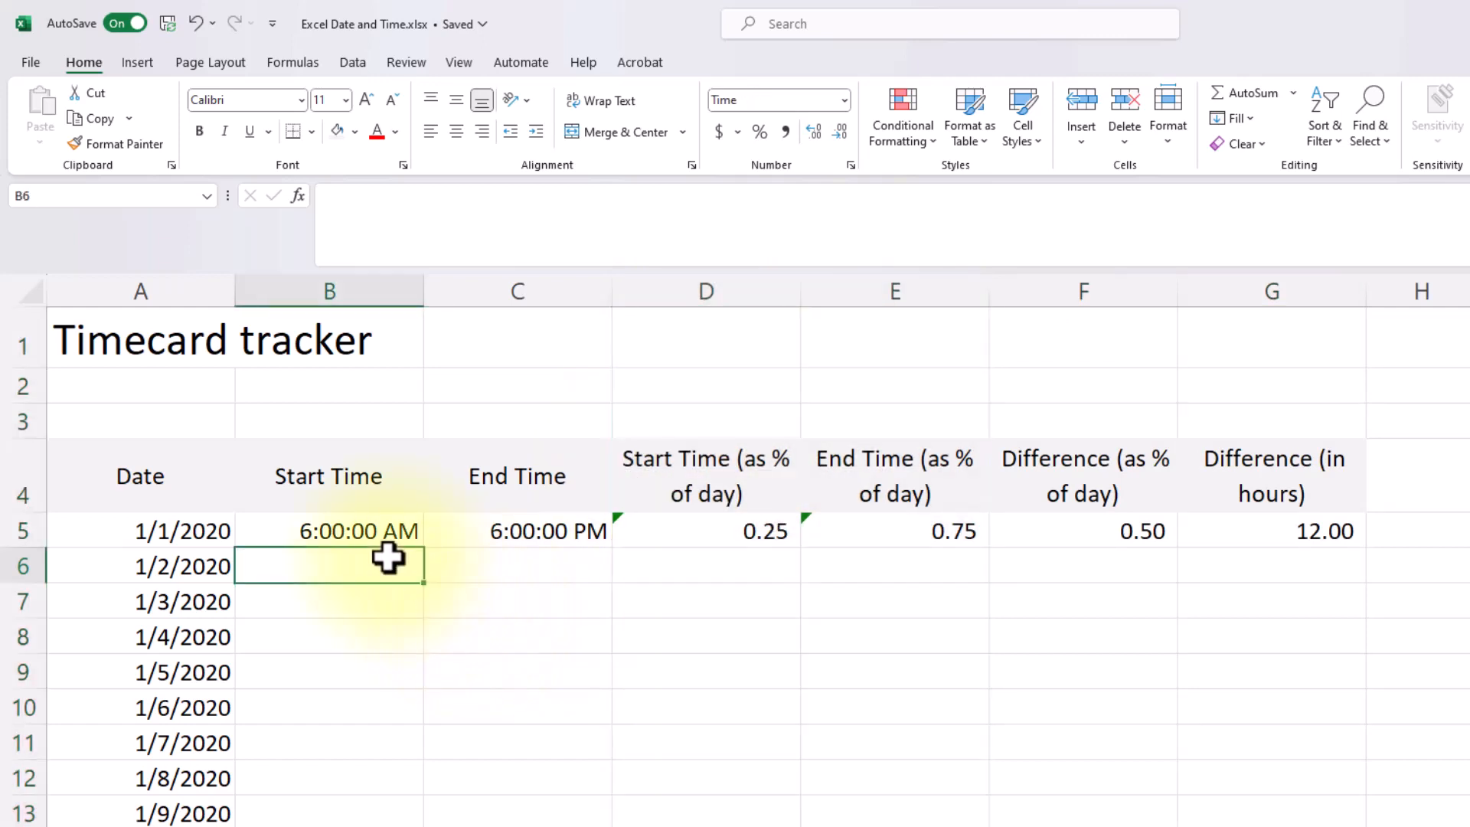
text(8 am)
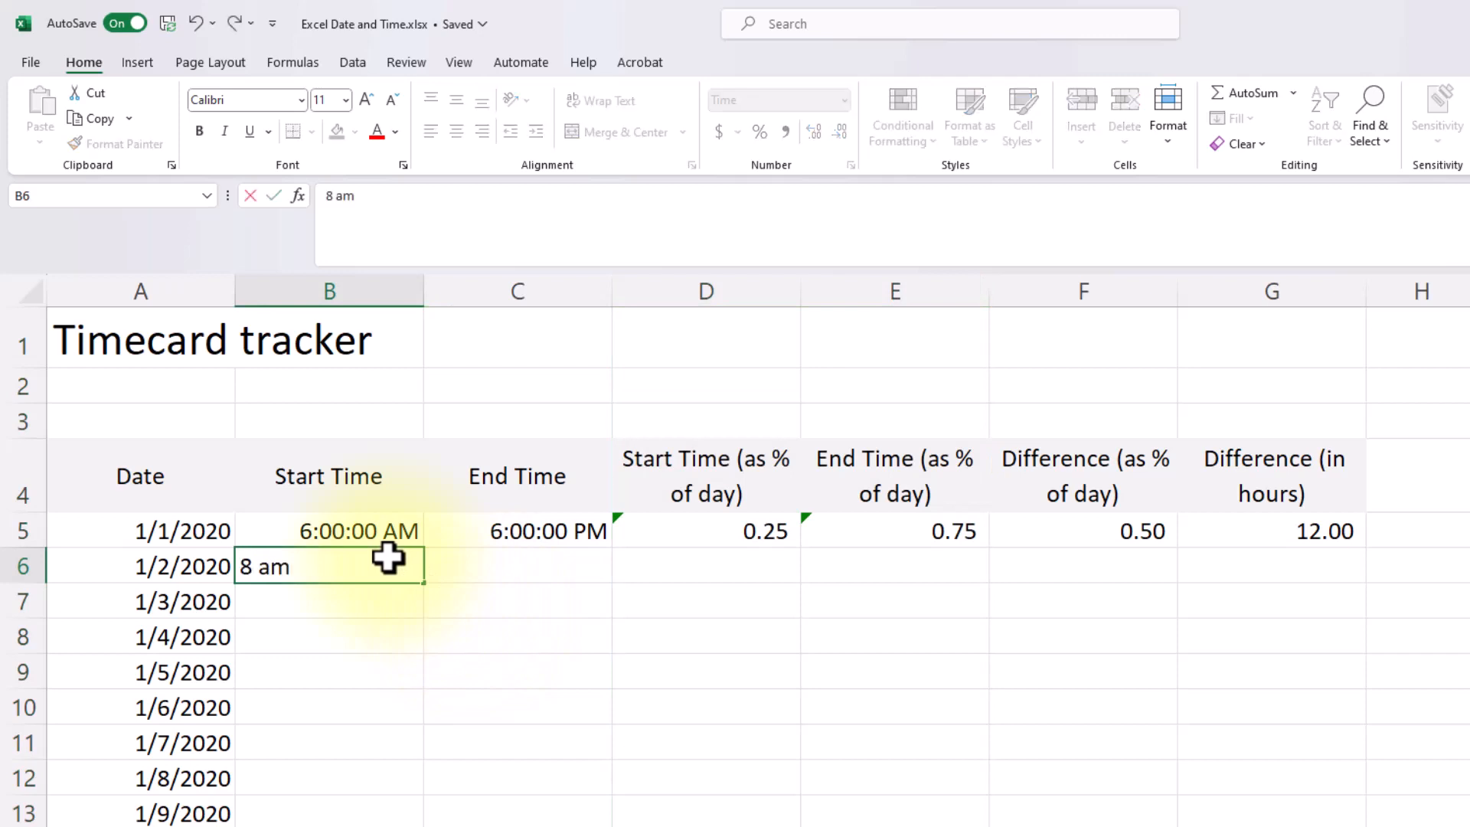
key(Tab)
text(9 am)
key(Return)
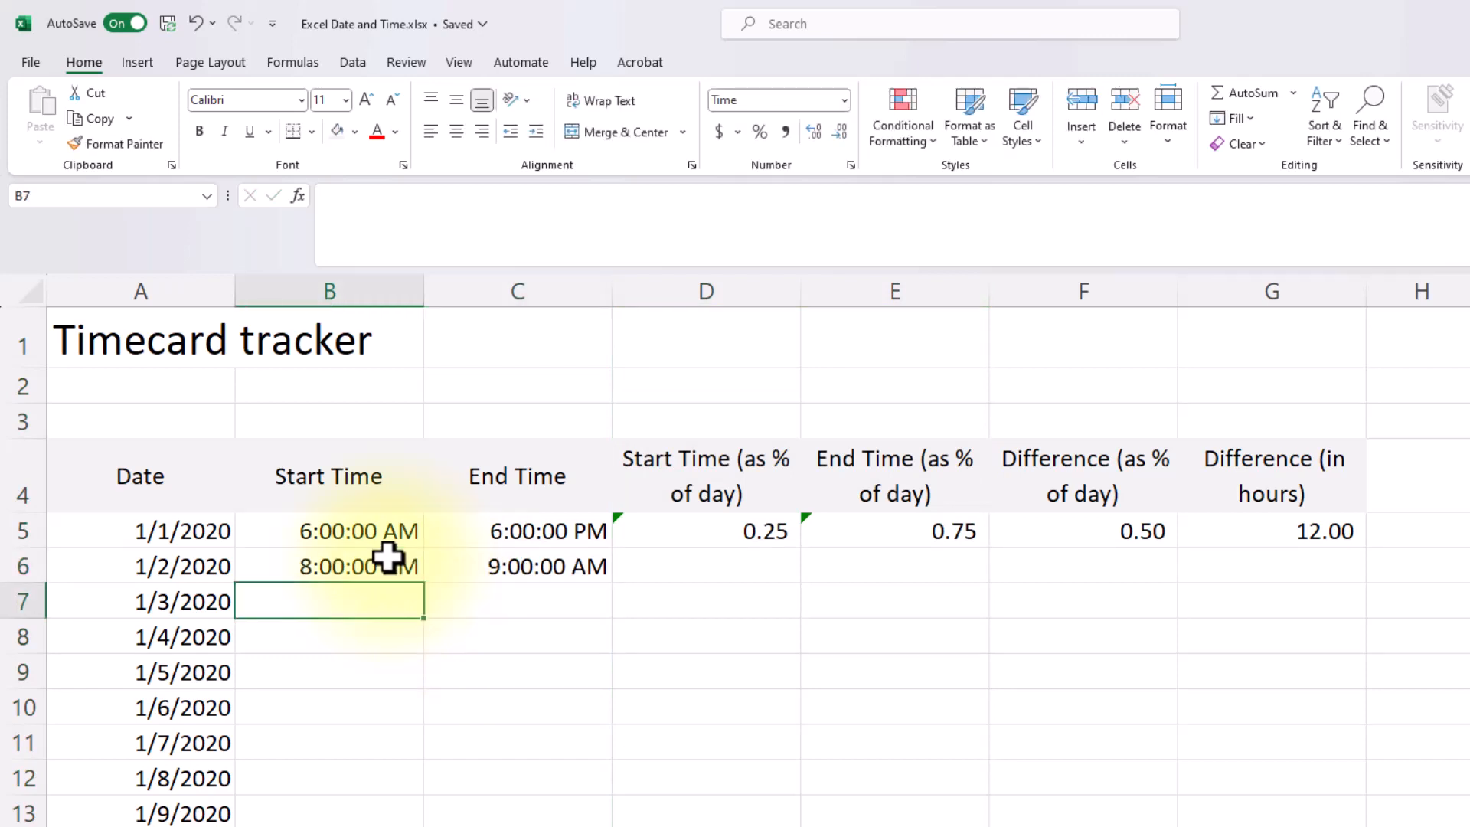
Enter start and end times of 5 pm and 10 pm for 1/3/2020, and 5 am and 12 pm for 1/4/2020
text(5 pm)
key(Tab)
text(10 p)
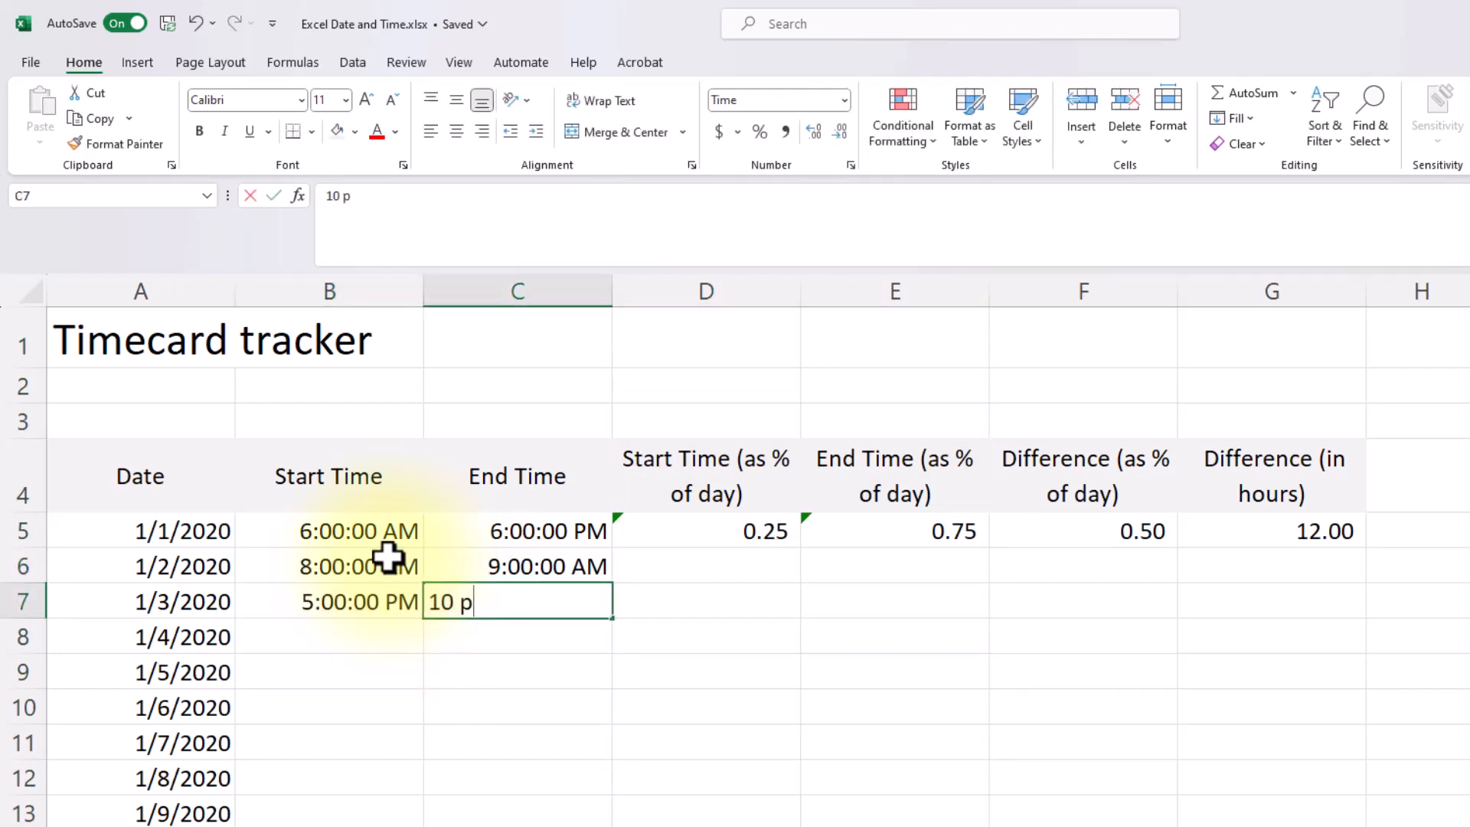
text(m)
key(Return)
text(5 am)
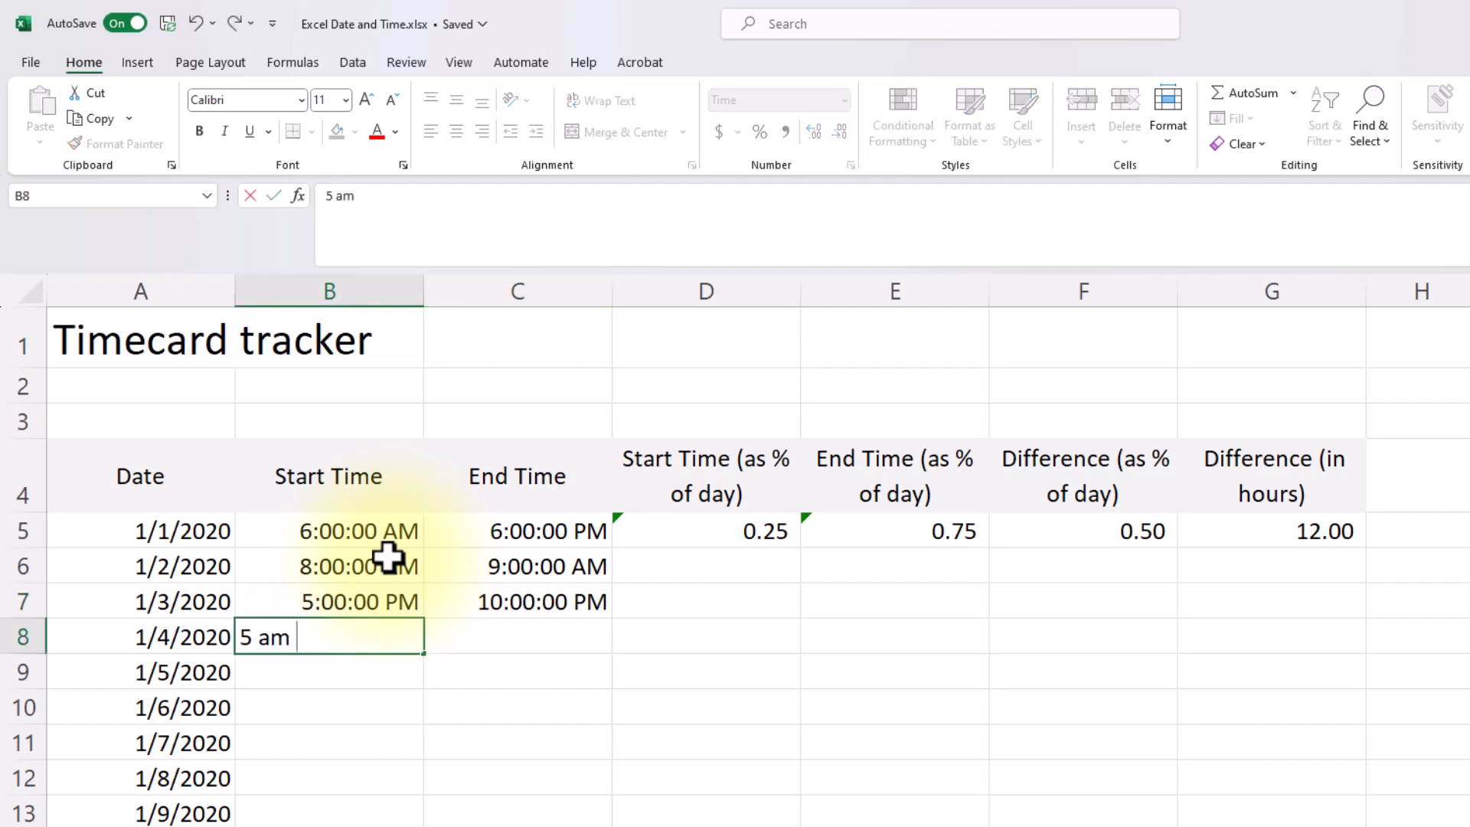
key(Tab)
text(12 pm)
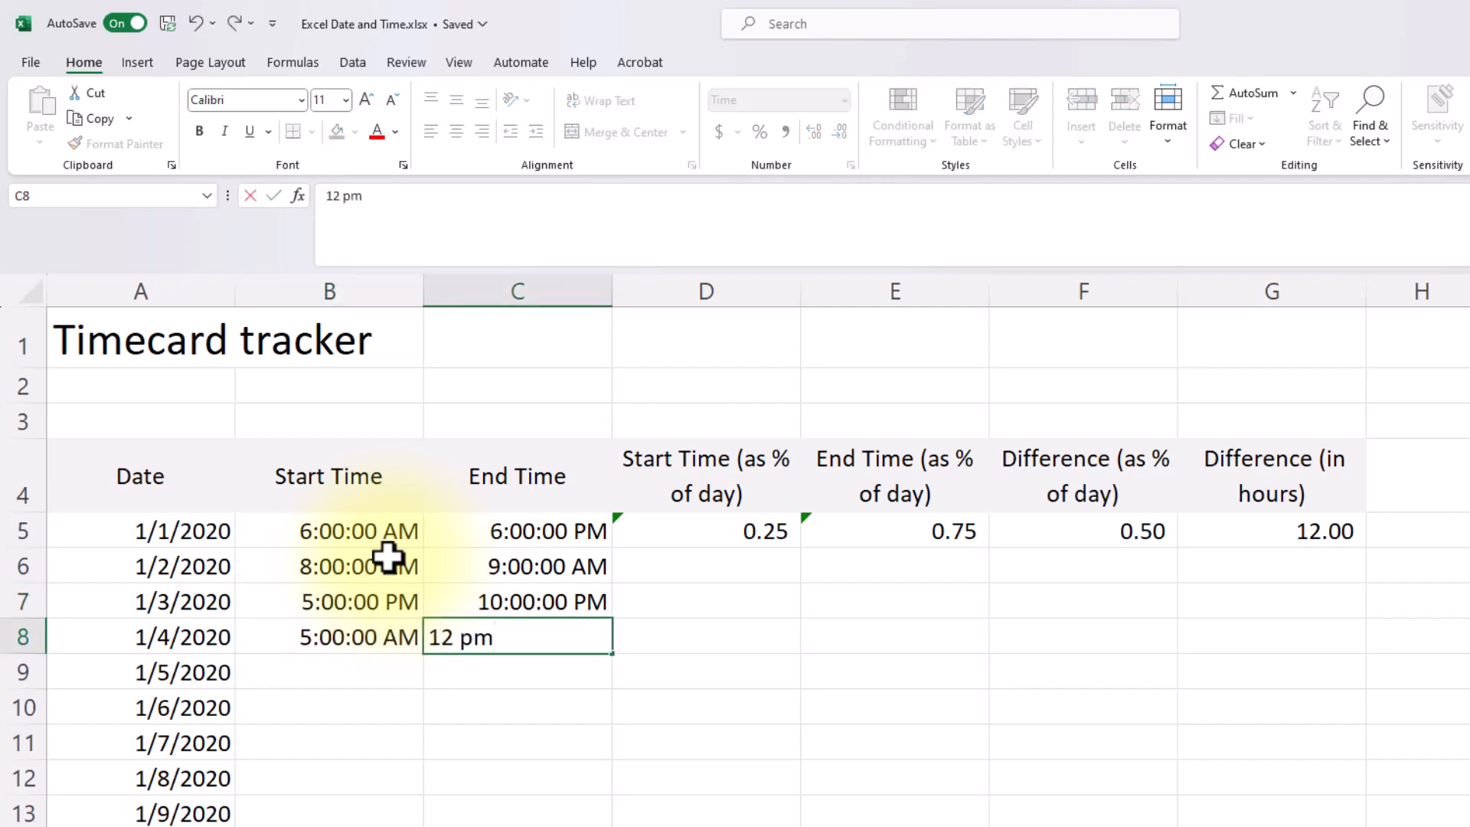
key(Tab)
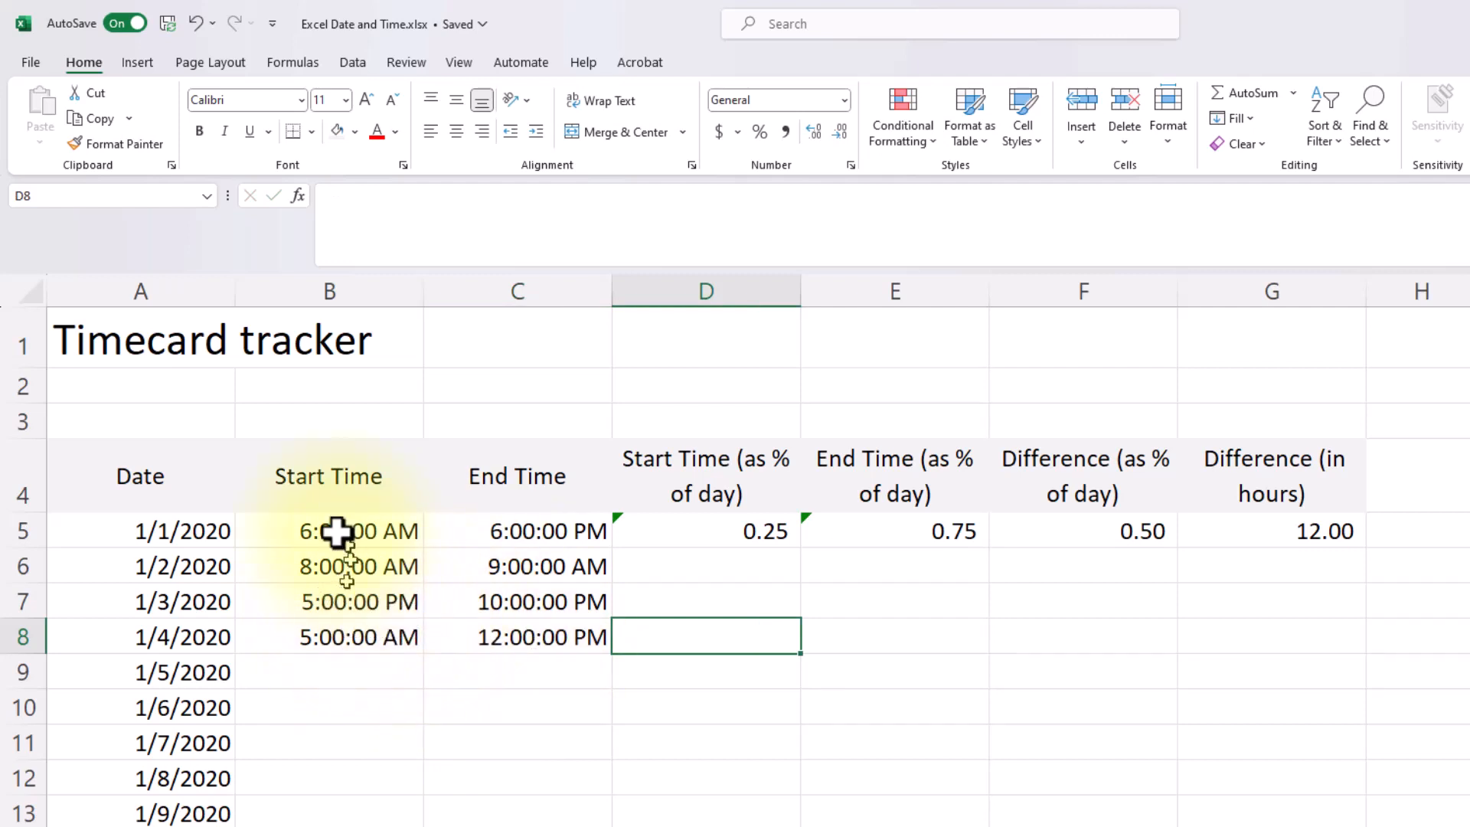
Fill the row 5 formulas in columns D to G down through row 8
drag(728, 525, 1342, 645)
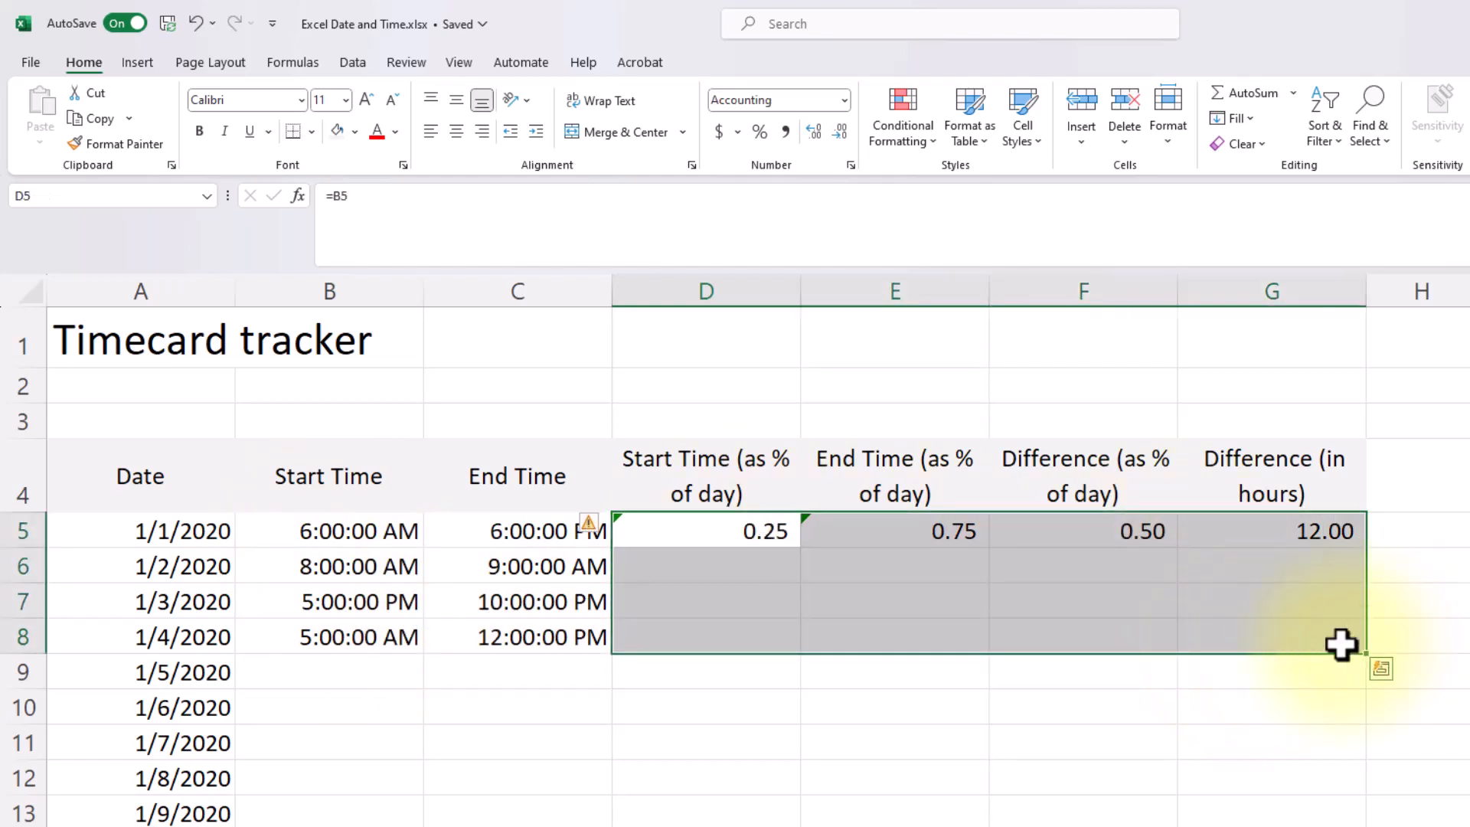
key(ctrl+d)
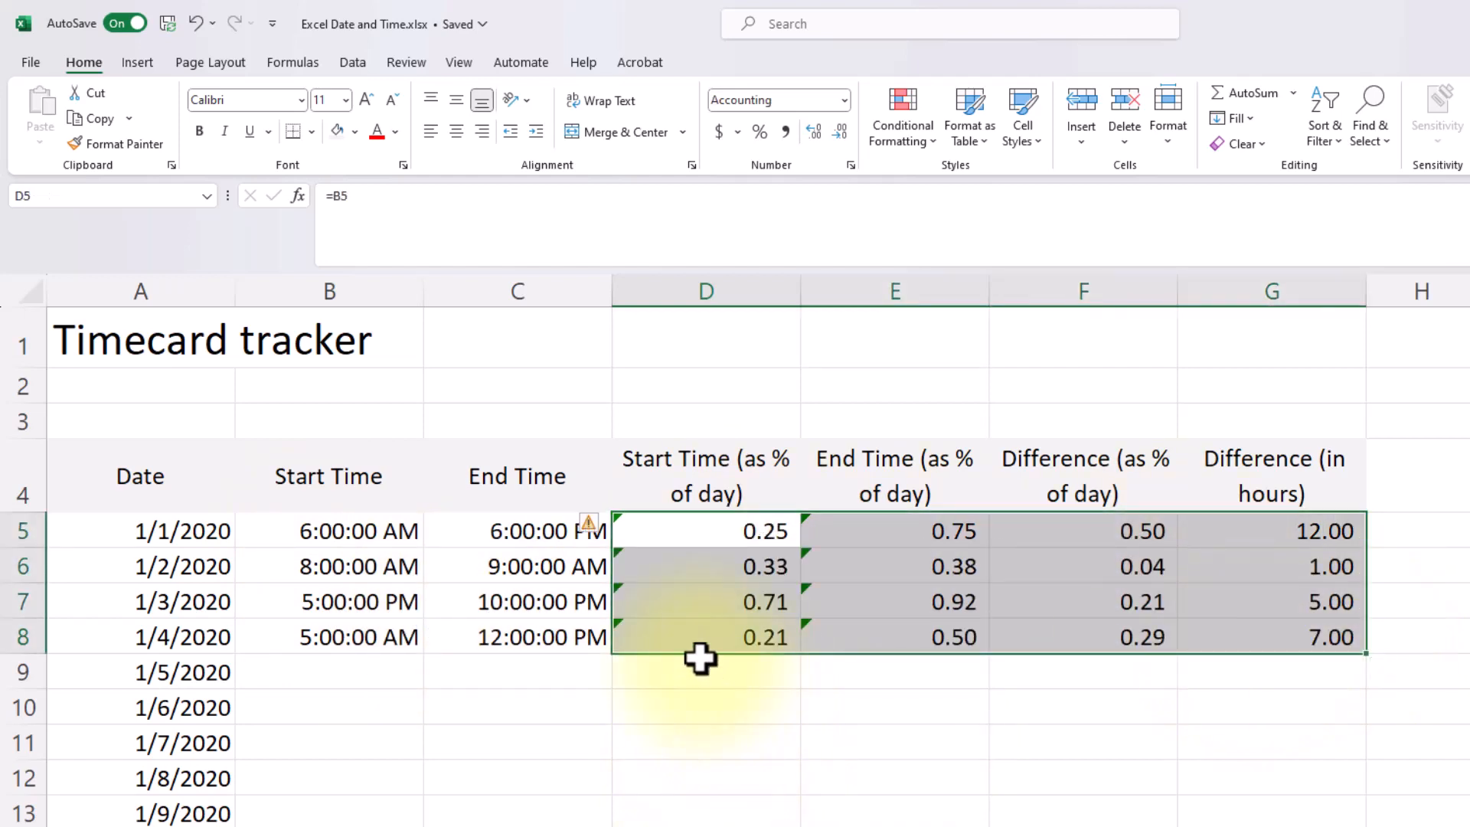
click(701, 659)
Check the difference formulas in row 7 and delete the Start Time and End Time (as % of day) columns
drag(745, 278, 873, 283)
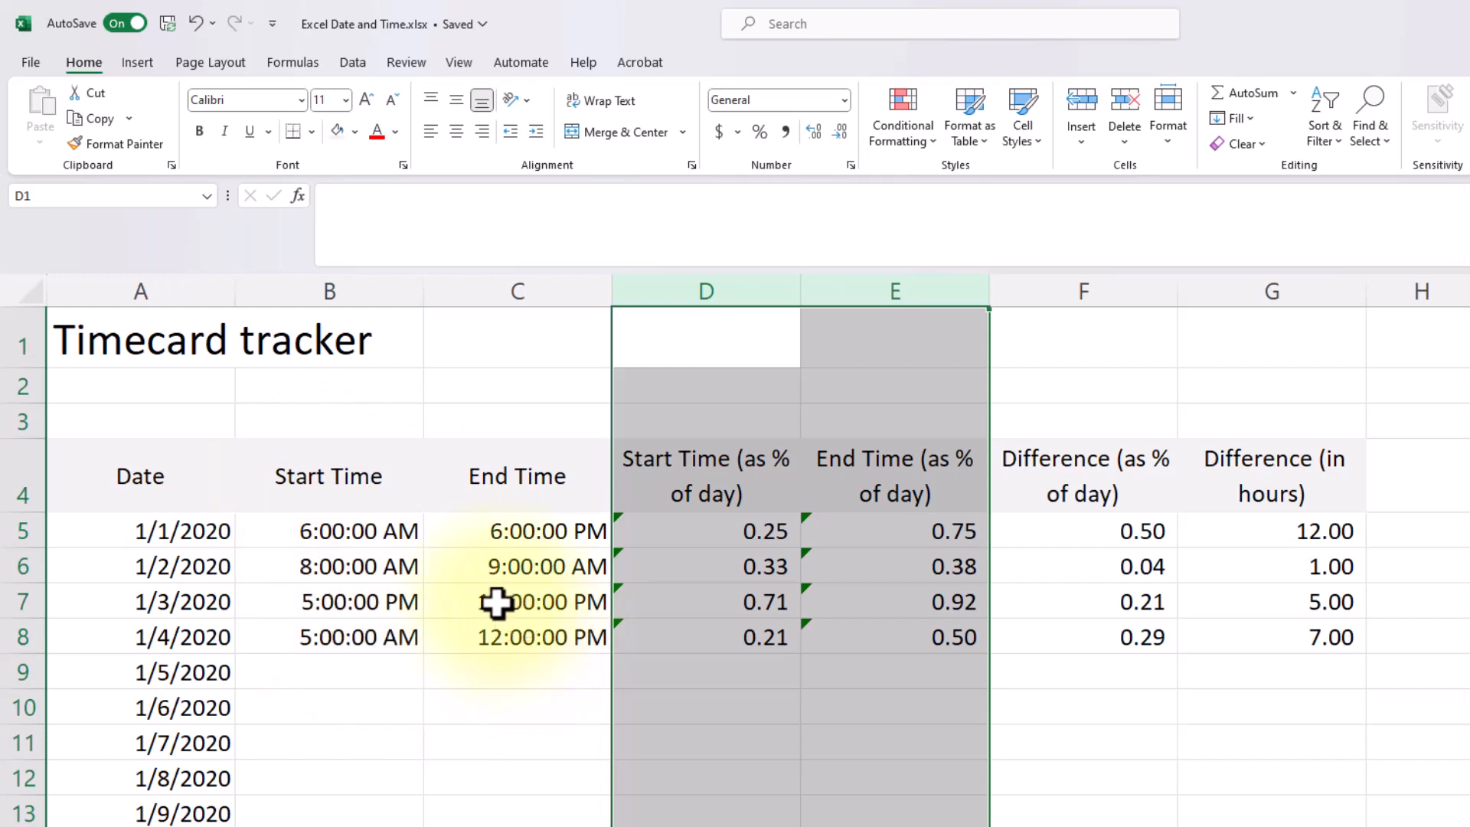
click(1053, 603)
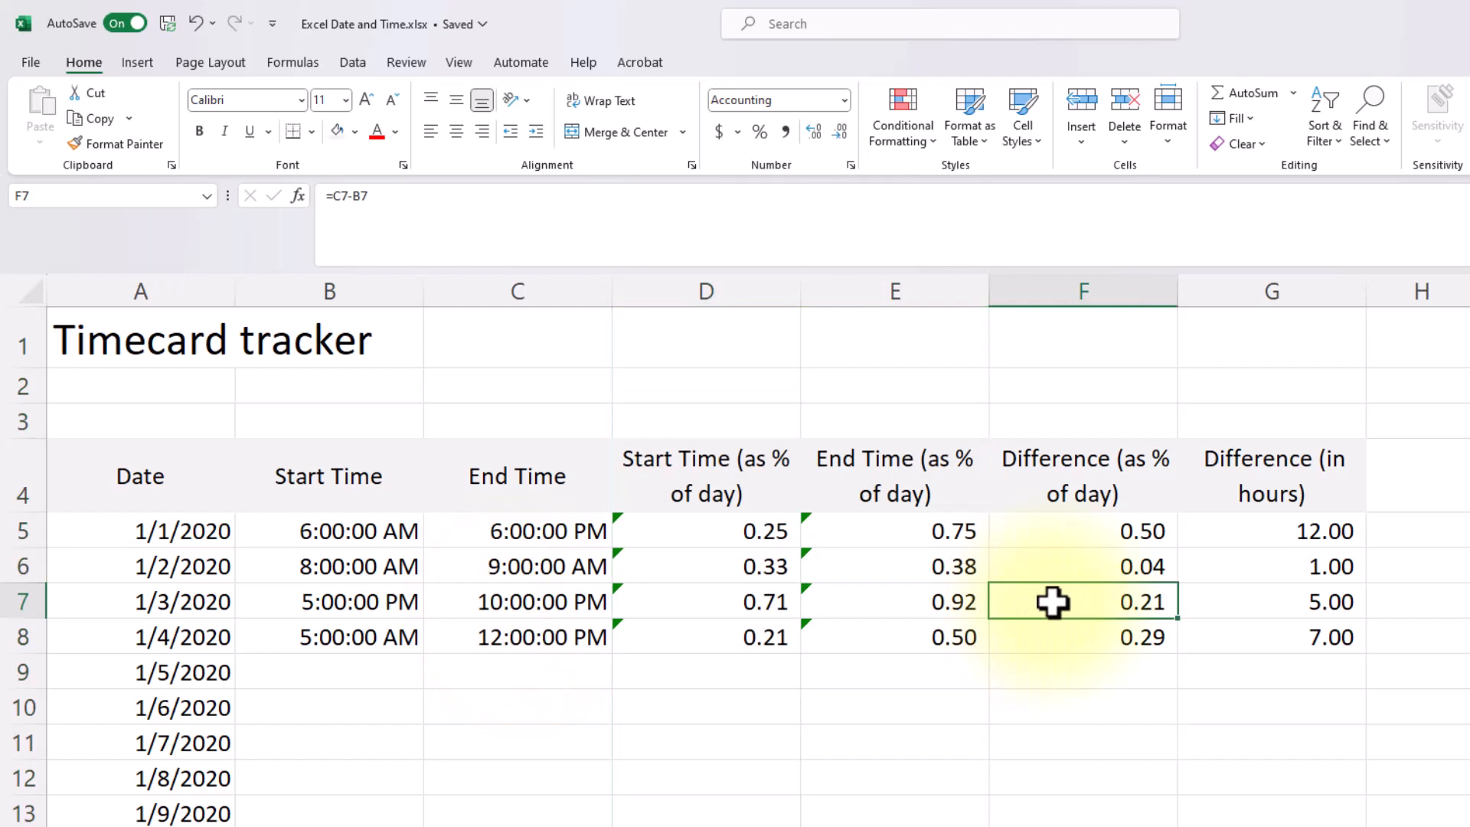
click(1217, 610)
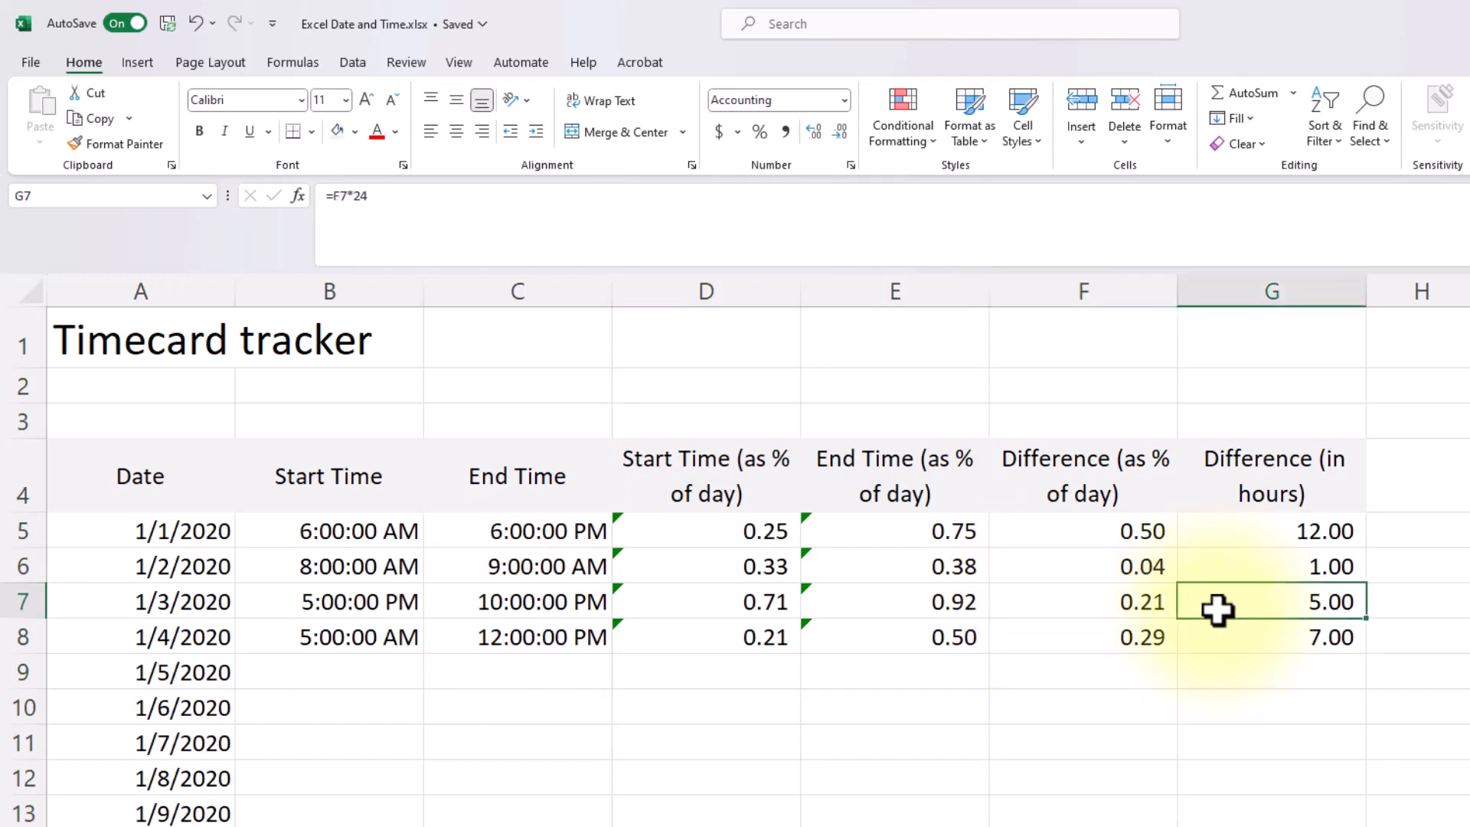
drag(843, 282, 741, 295)
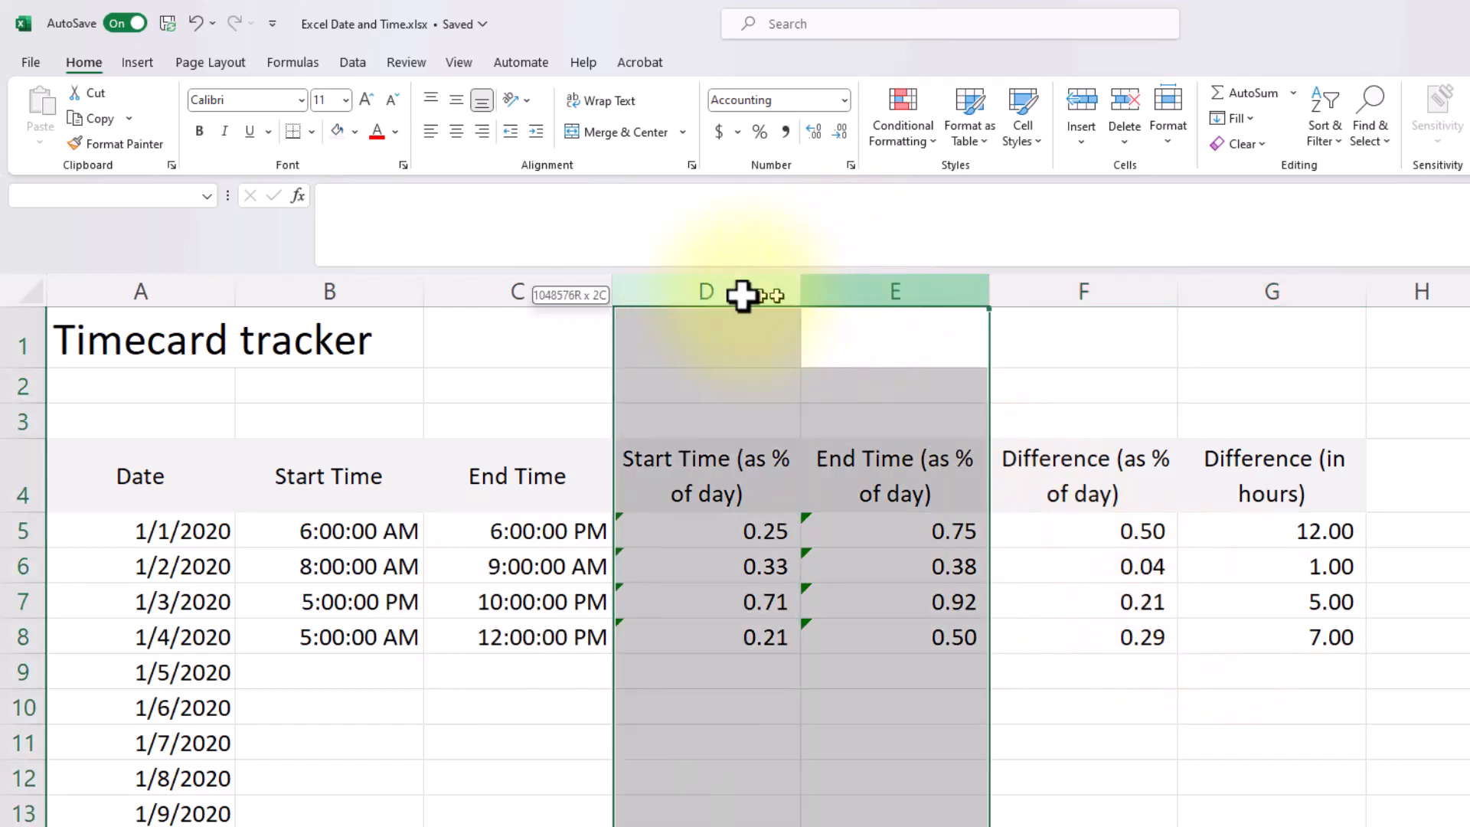
right_click(732, 297)
key(d)
click(725, 804)
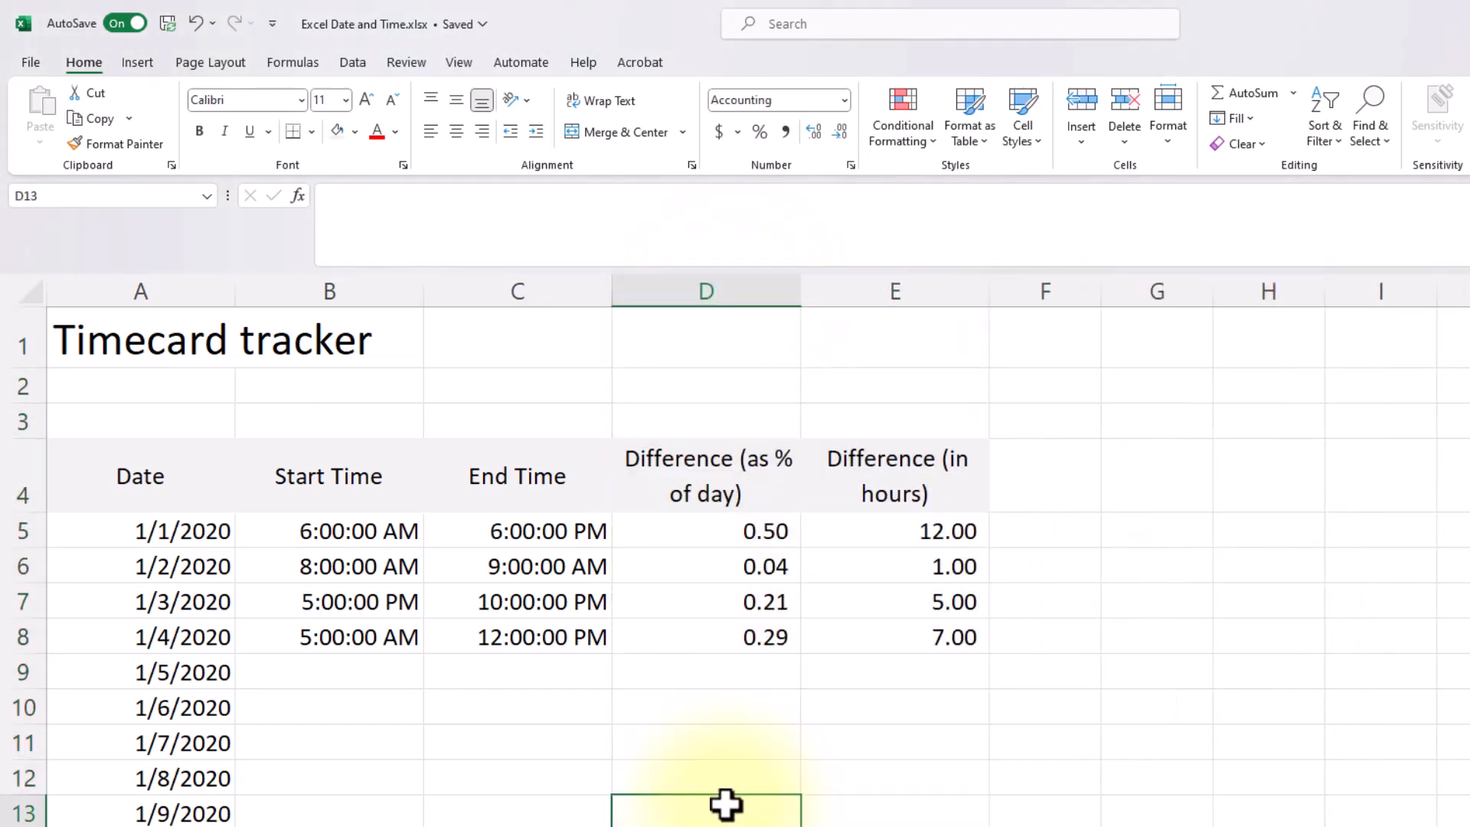
Total the hours in cell E16 with the formula =sum(E5:E15)
click(884, 826)
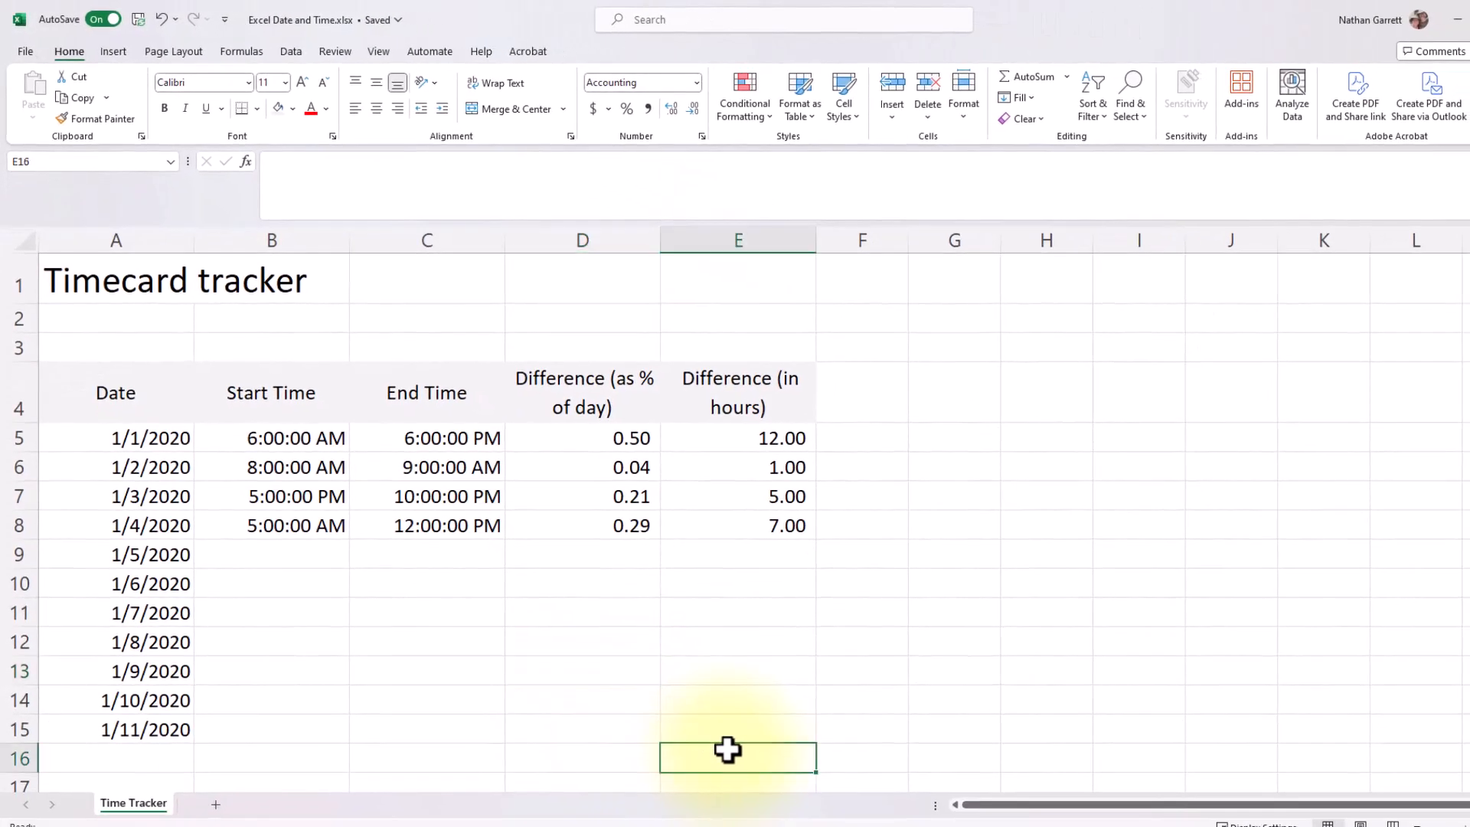
text(=sum()
key(Up)
key(shift+Up)
key(shift+Up)
key(shift+Up)
key(shift+Up)
key(shift+Up)
key(shift+Up)
key(shift+Up)
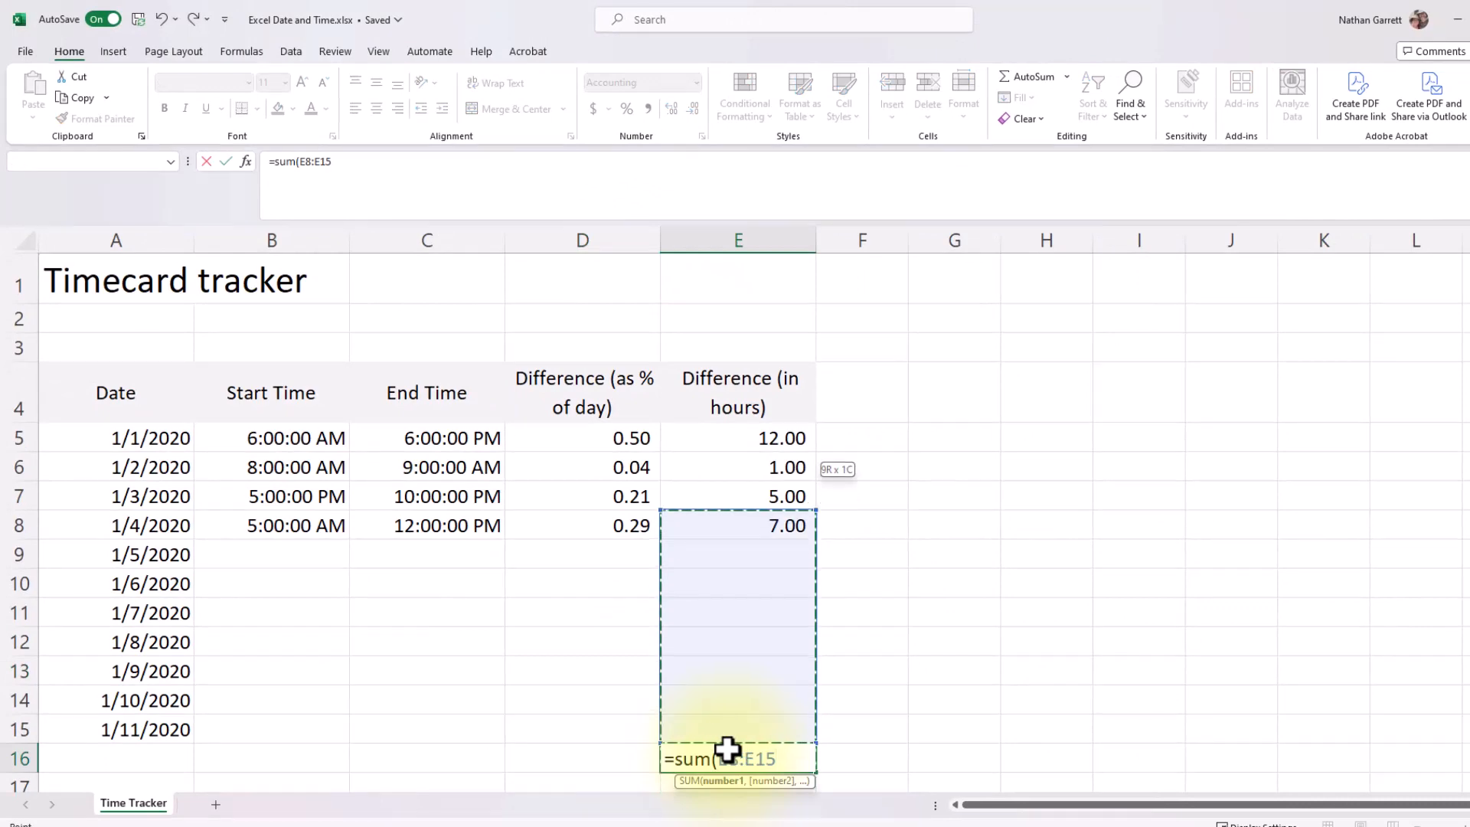
key(shift+Up)
key(shift+Up)
key(shift+Up)
key(Return)
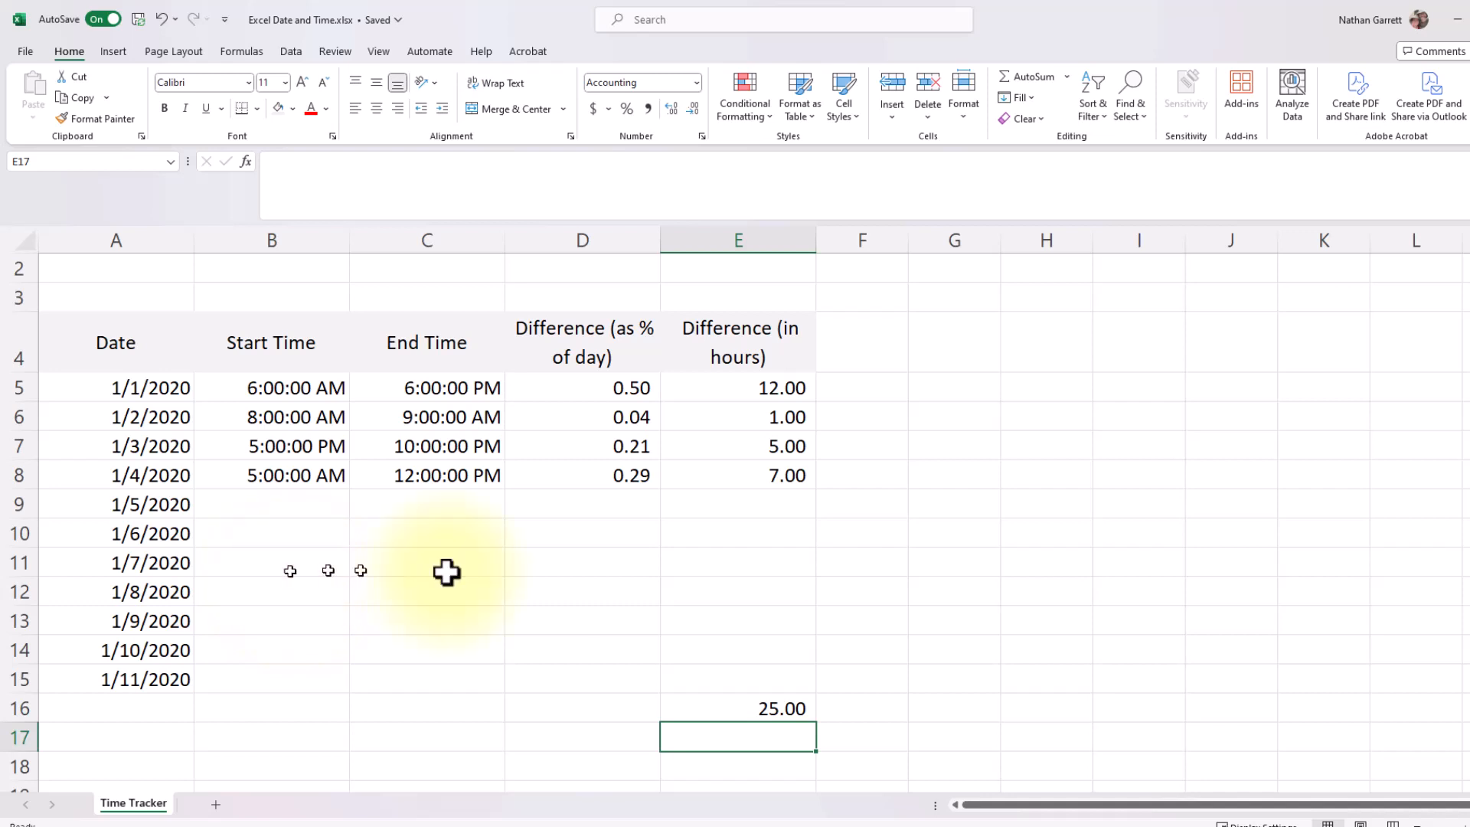
Enter the combined date and time 1/1/2020 6 am in cell G6 and widen column G
click(997, 419)
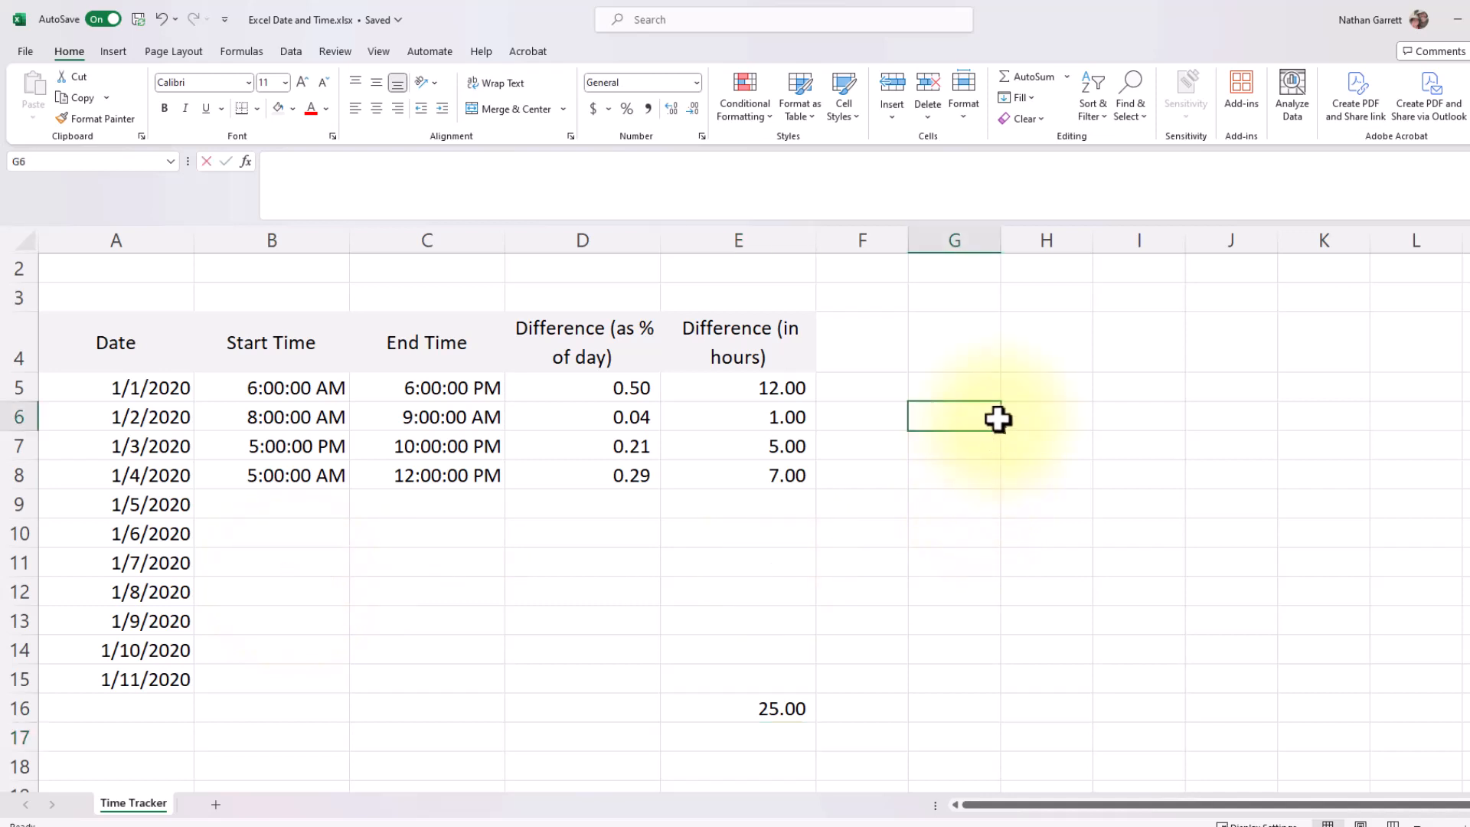
text(1/1/2020)
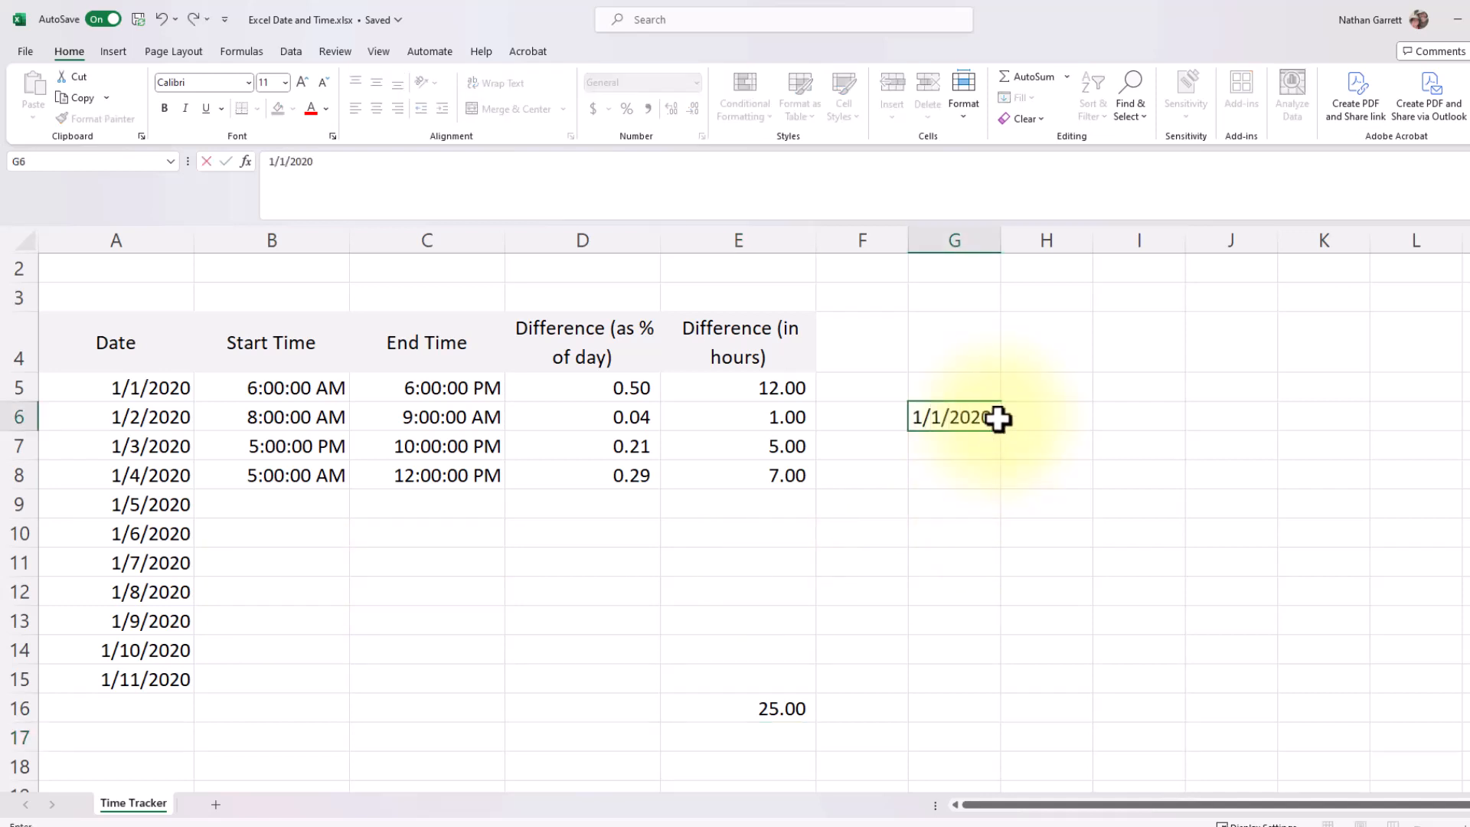
text( 6 am)
key(Return)
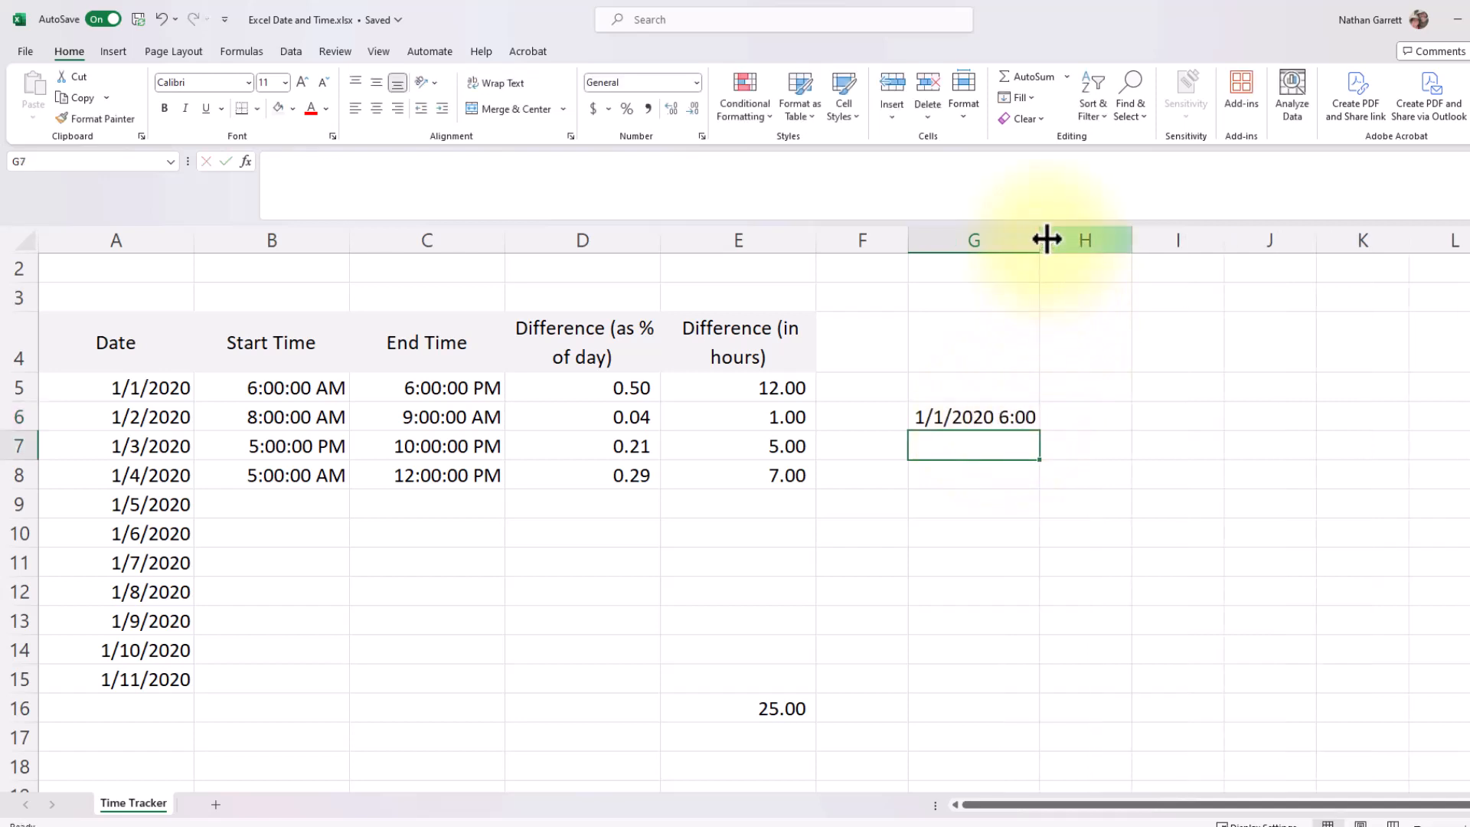
click(1047, 237)
drag(1037, 237, 1120, 239)
Apply Comma Style to the date-time in G6, the date in A6 and the start time in B6
click(997, 412)
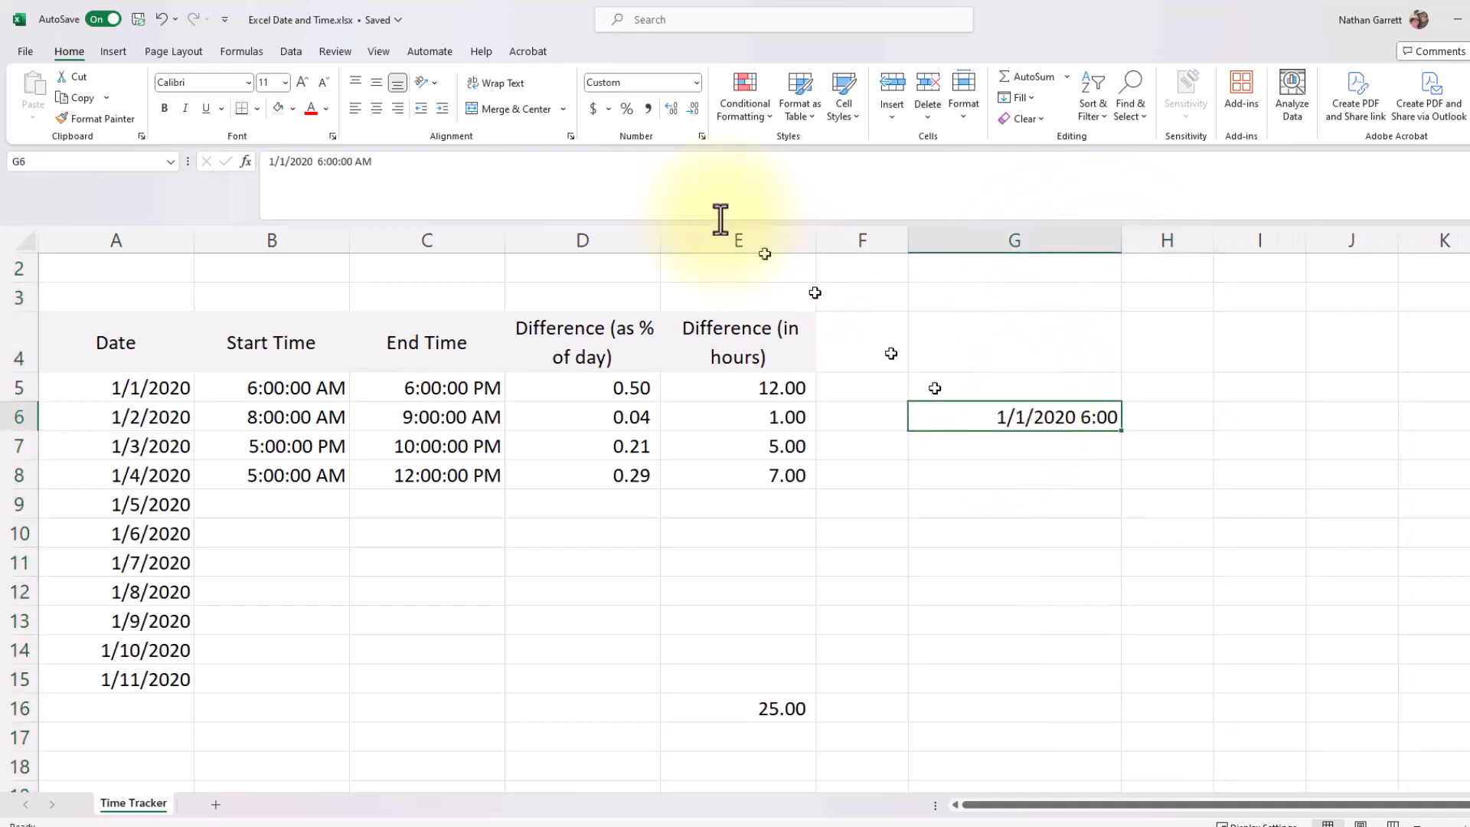
click(647, 108)
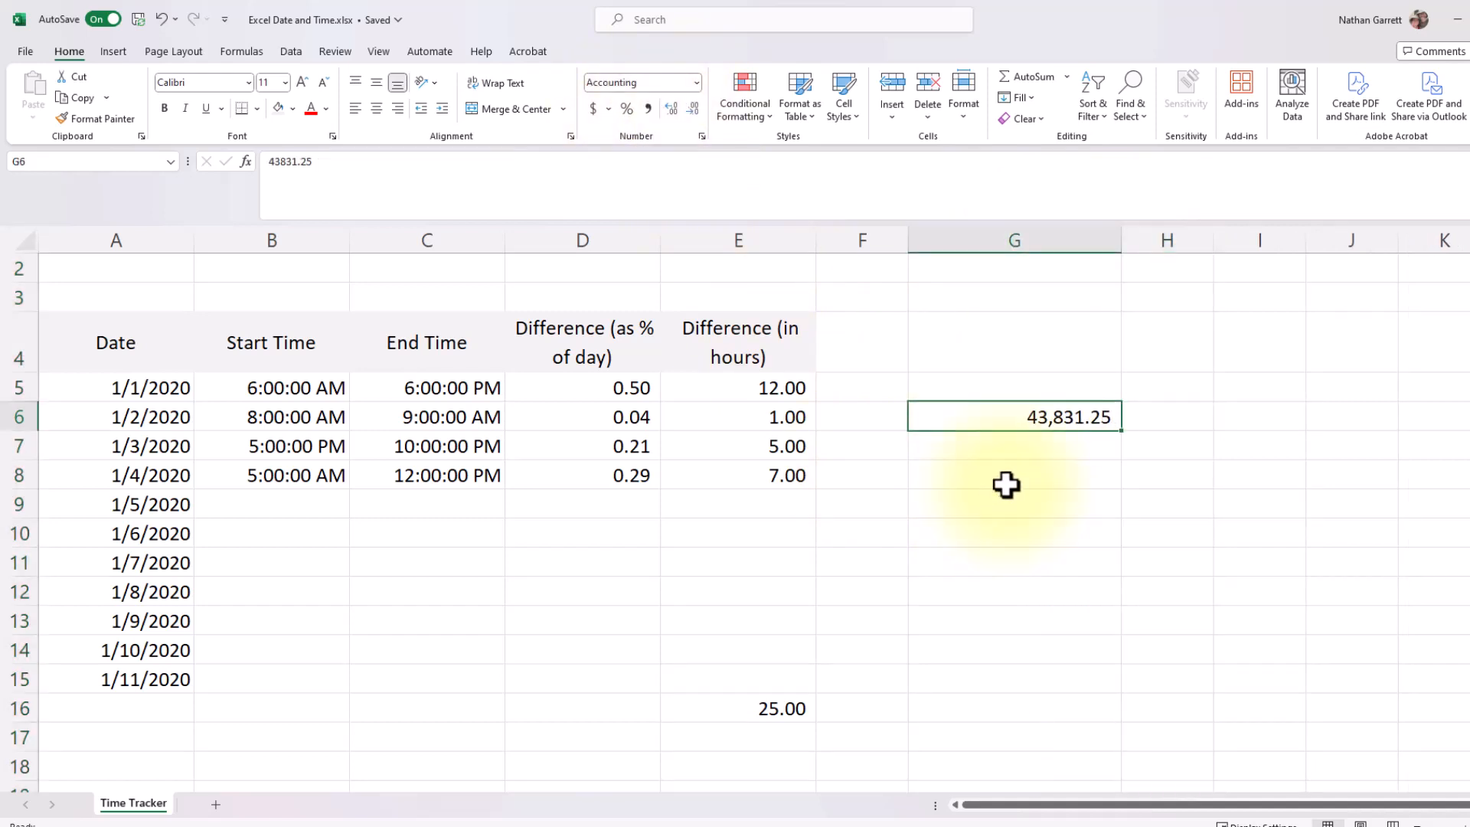
click(115, 417)
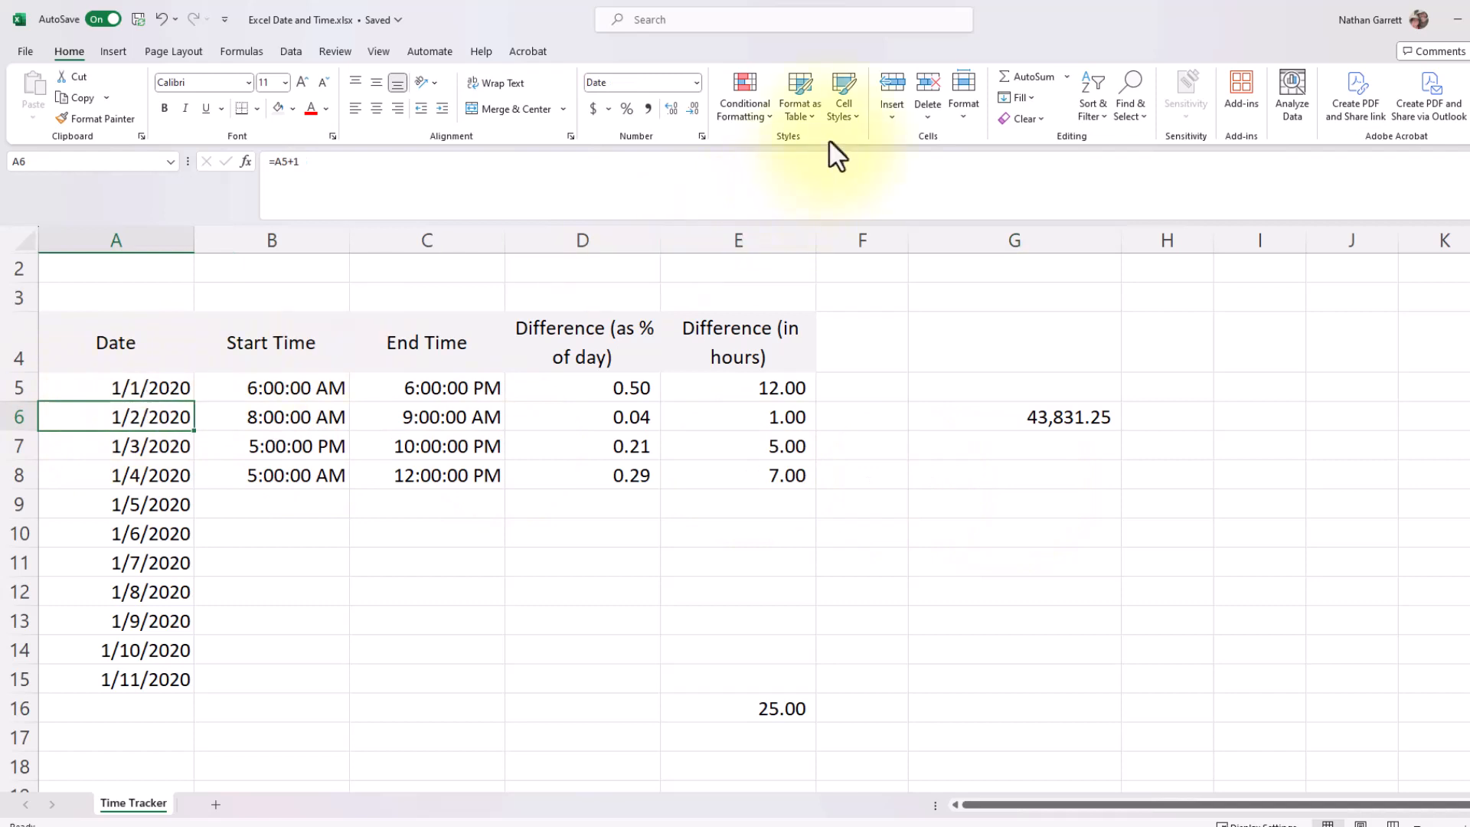
click(648, 108)
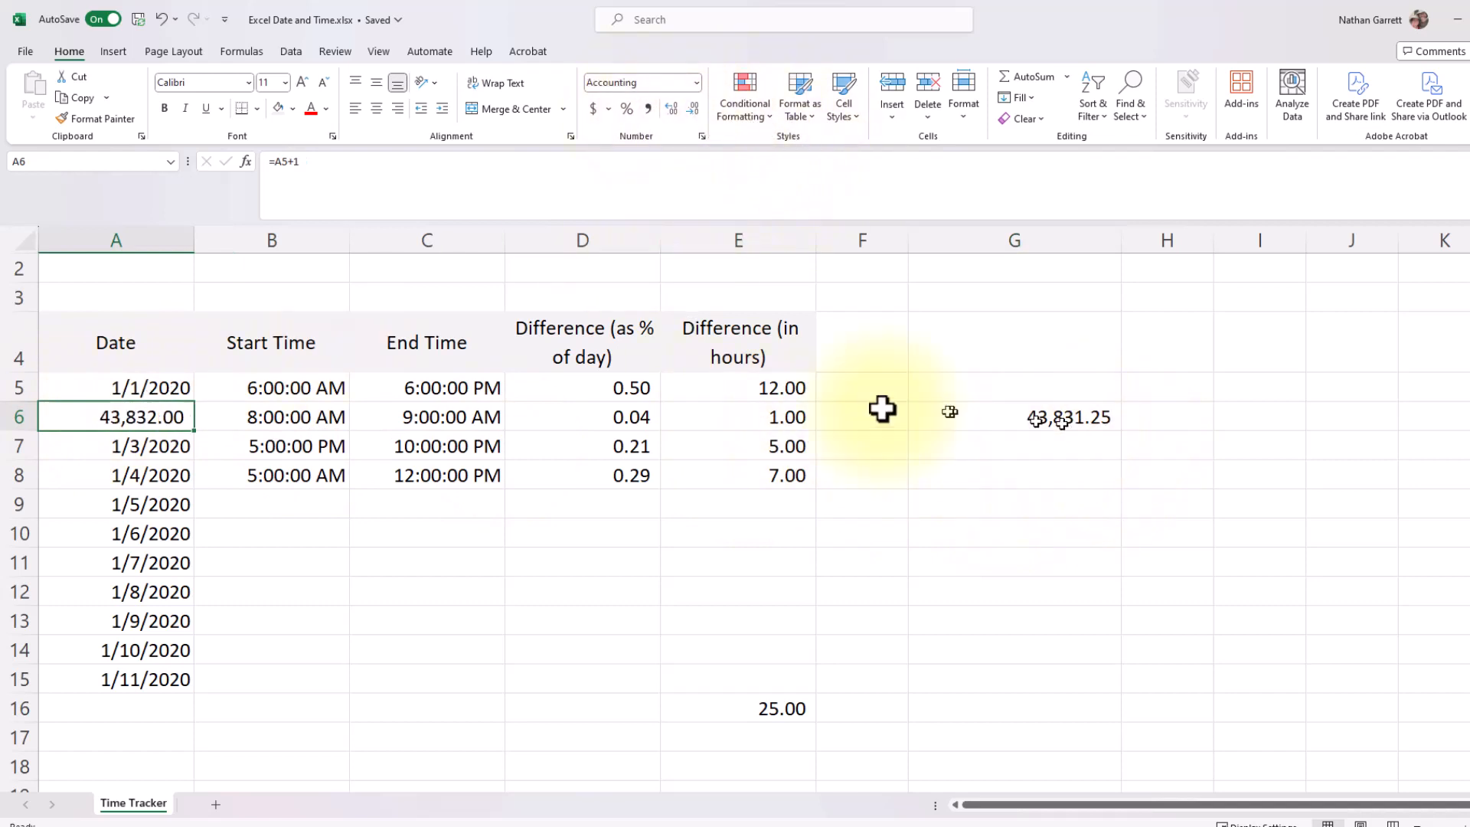
click(305, 414)
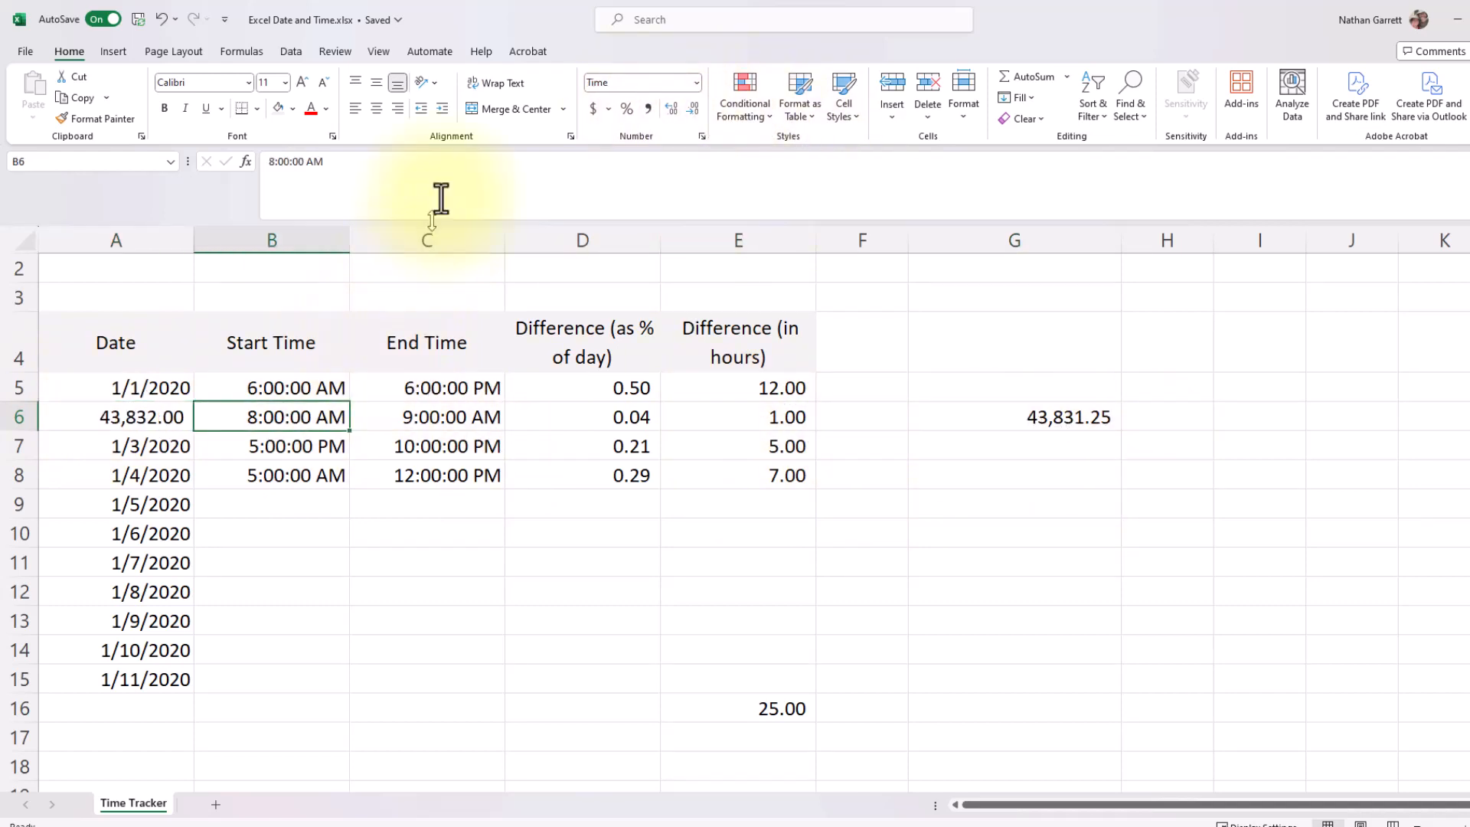
click(648, 108)
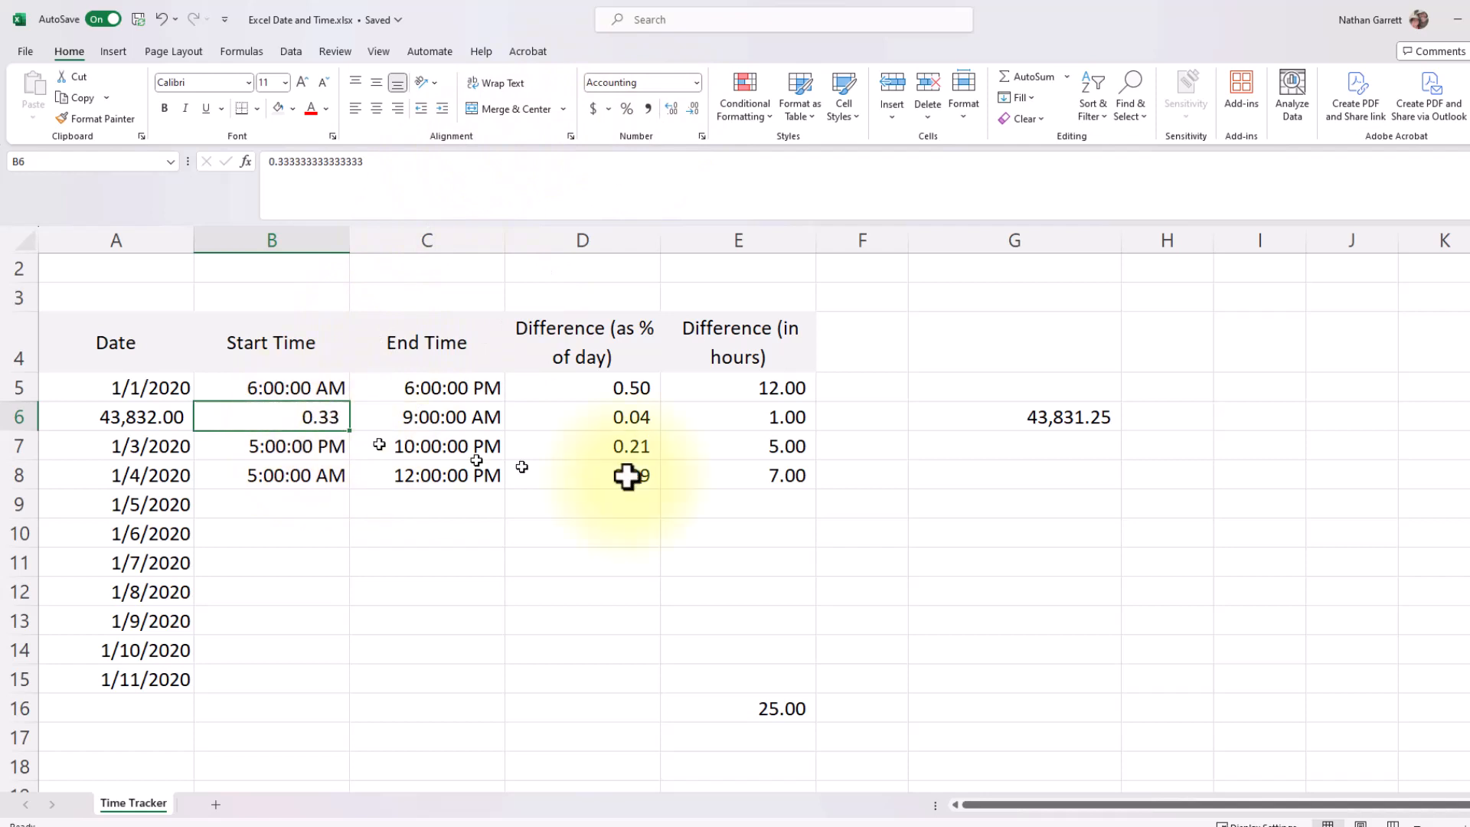
Preview several Date and Time number formats for cell G6 in Format Cells, and leave without applying any
click(1067, 419)
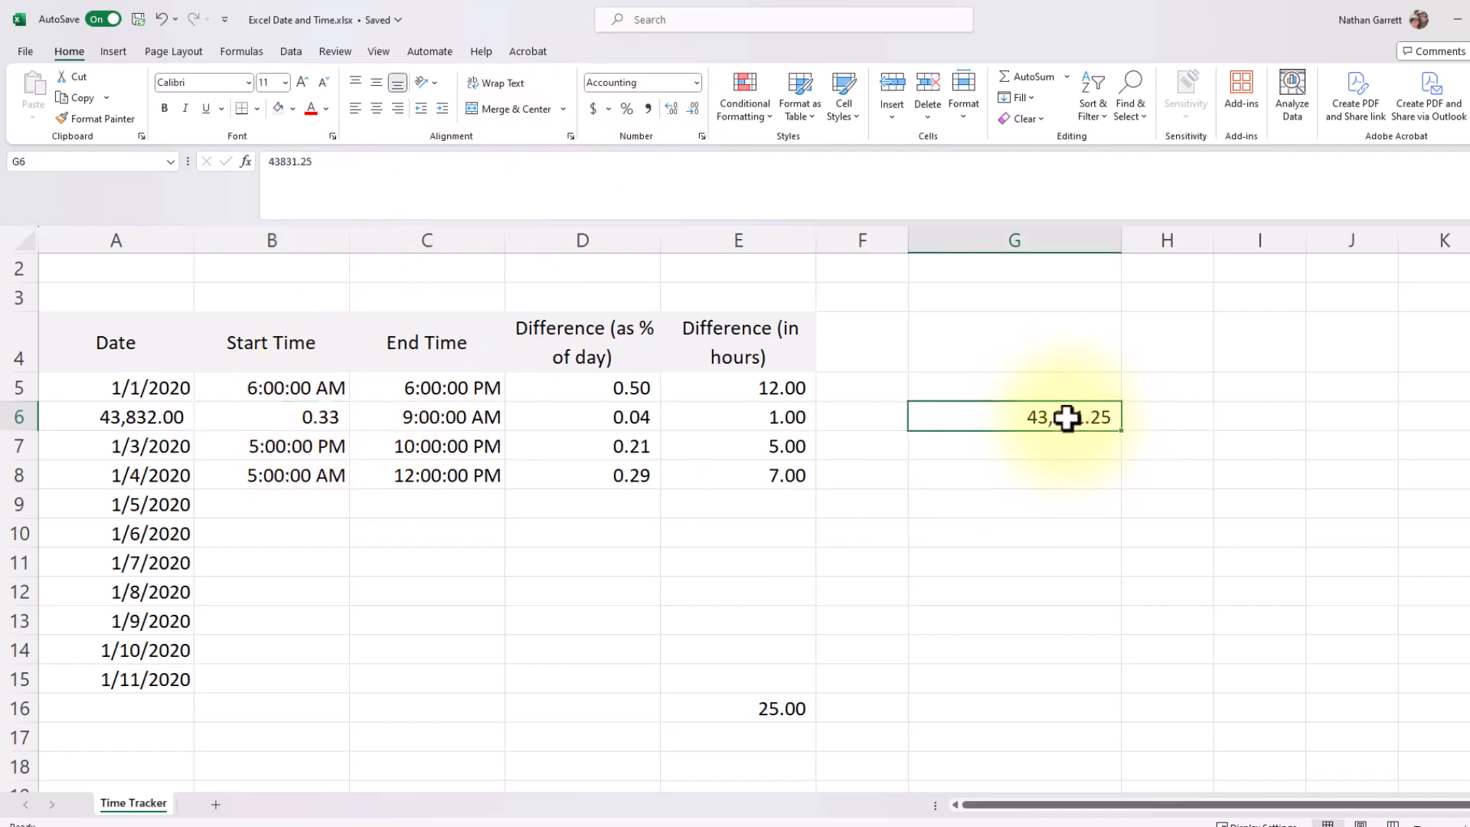
key(ctrl+1)
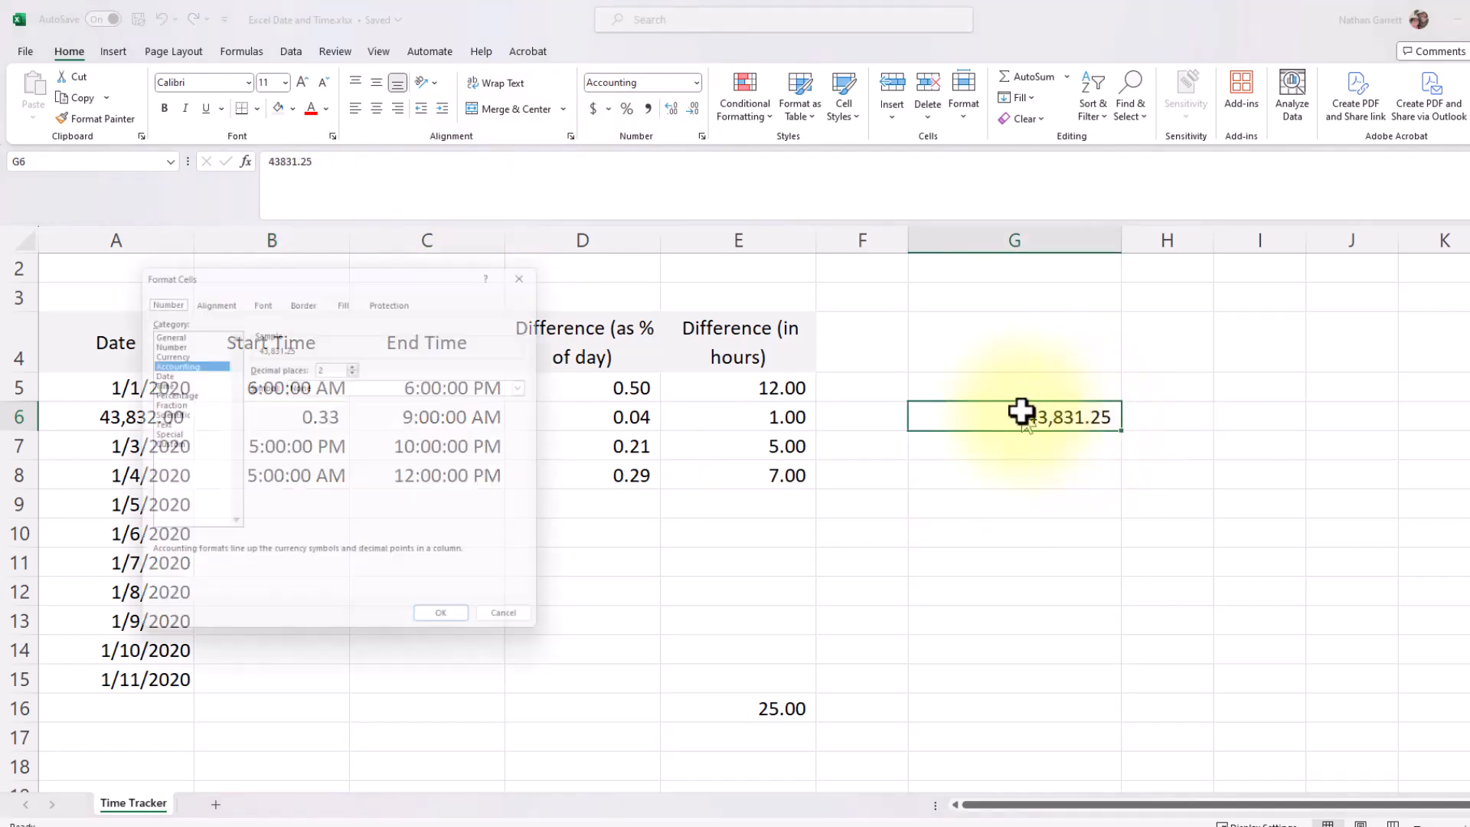
click(196, 372)
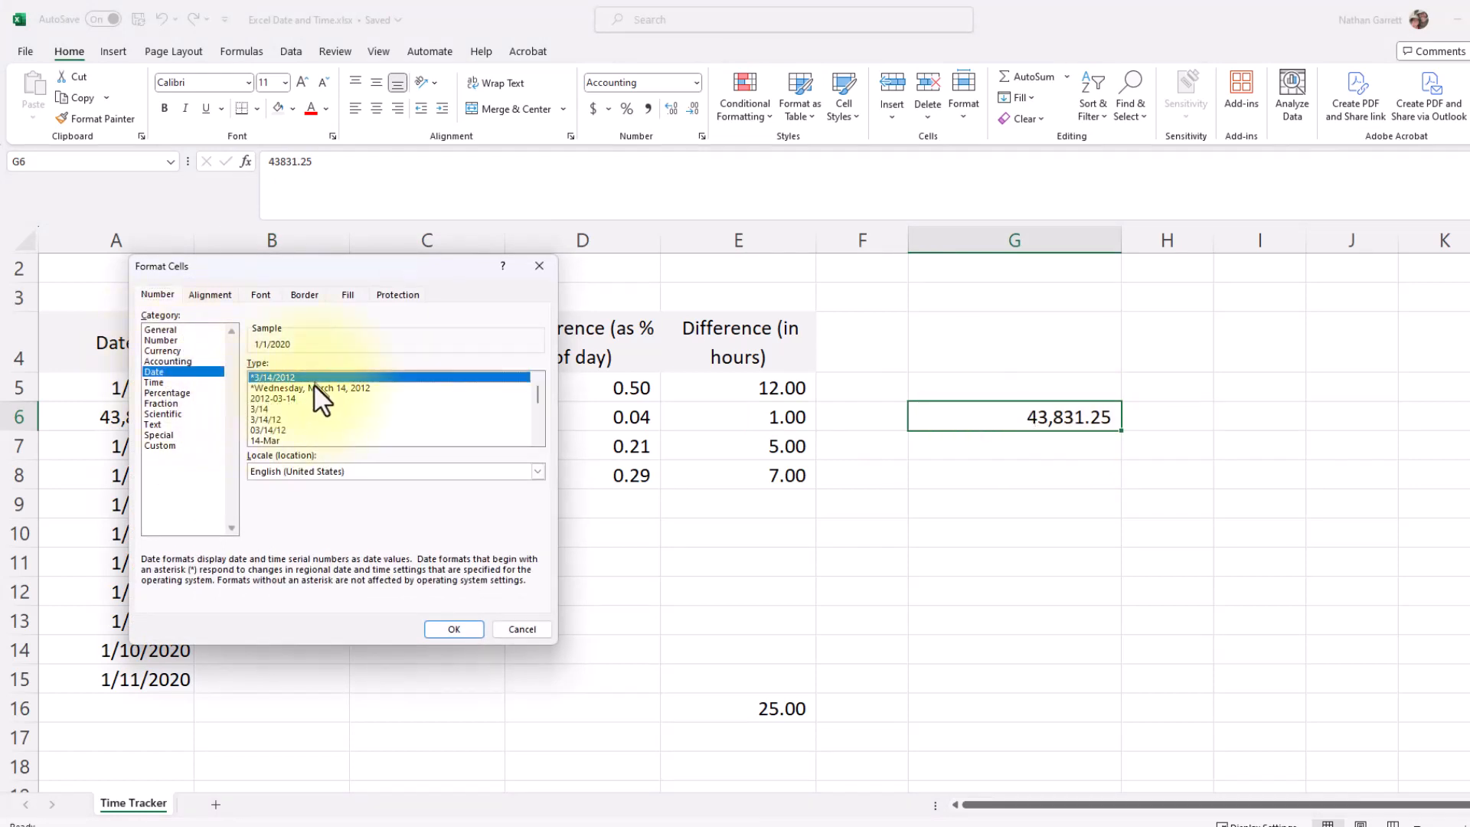
click(313, 388)
click(173, 382)
click(264, 388)
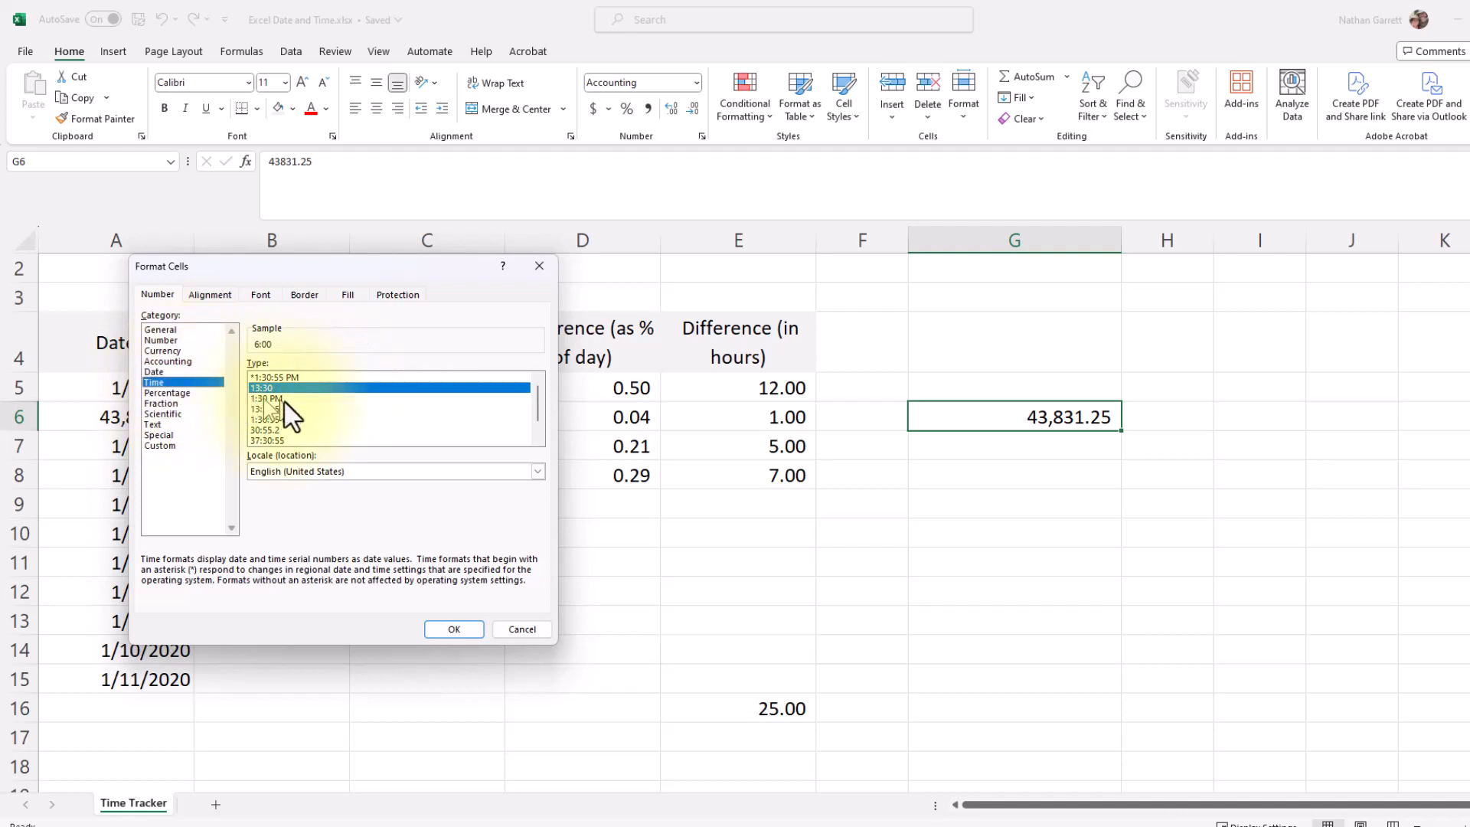
click(283, 409)
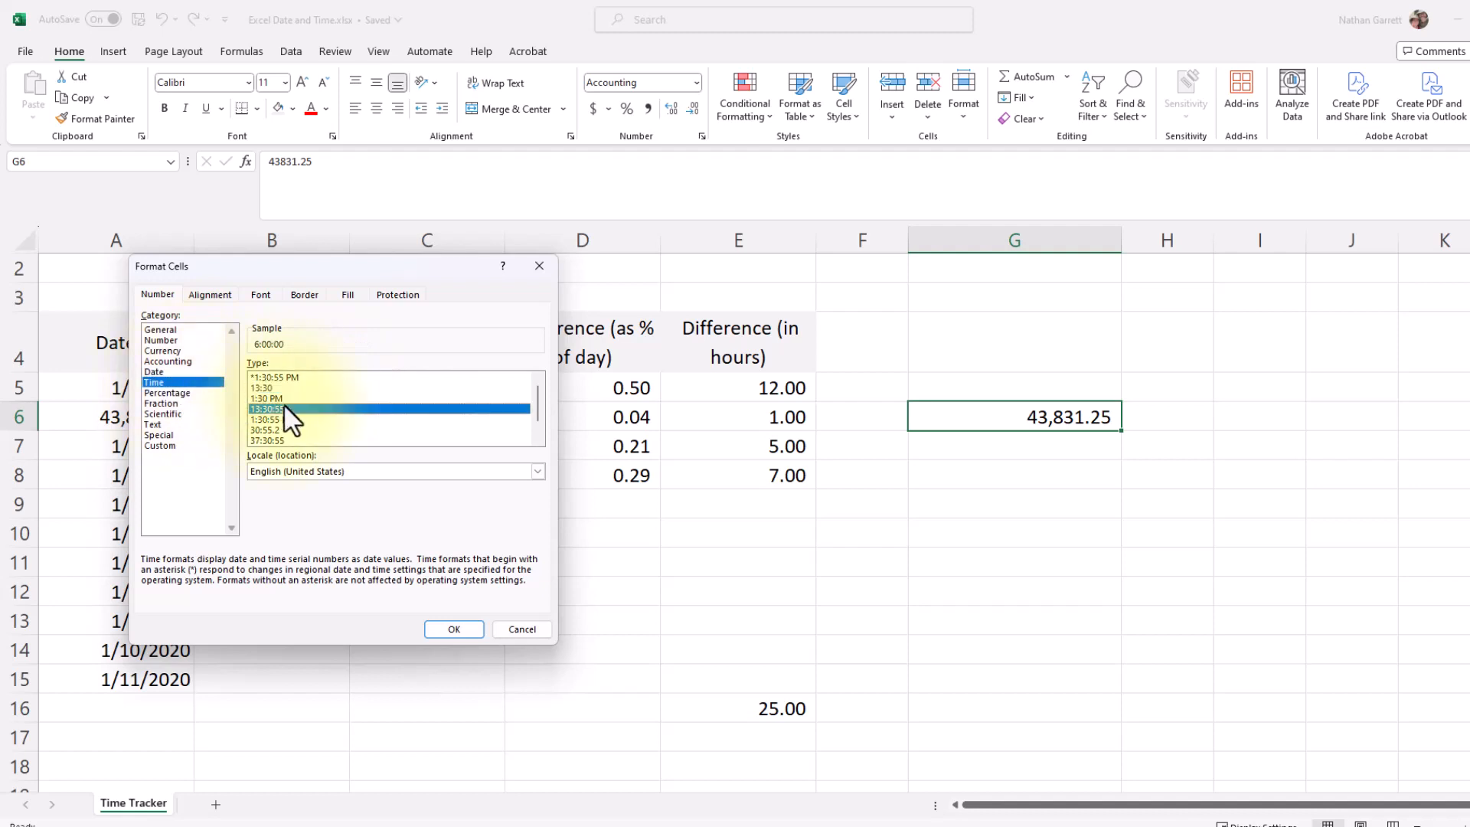
click(185, 362)
click(187, 371)
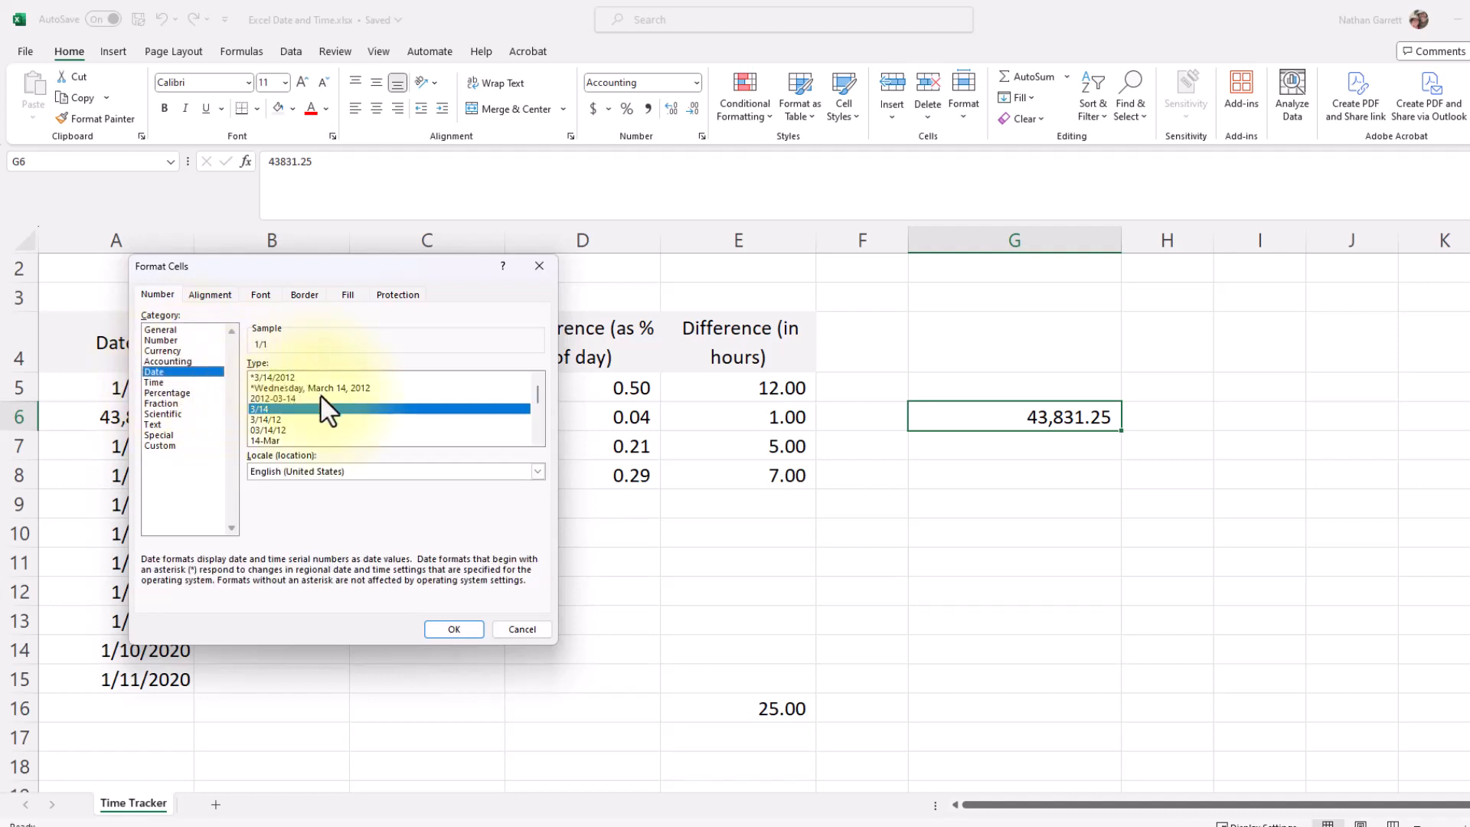
click(159, 382)
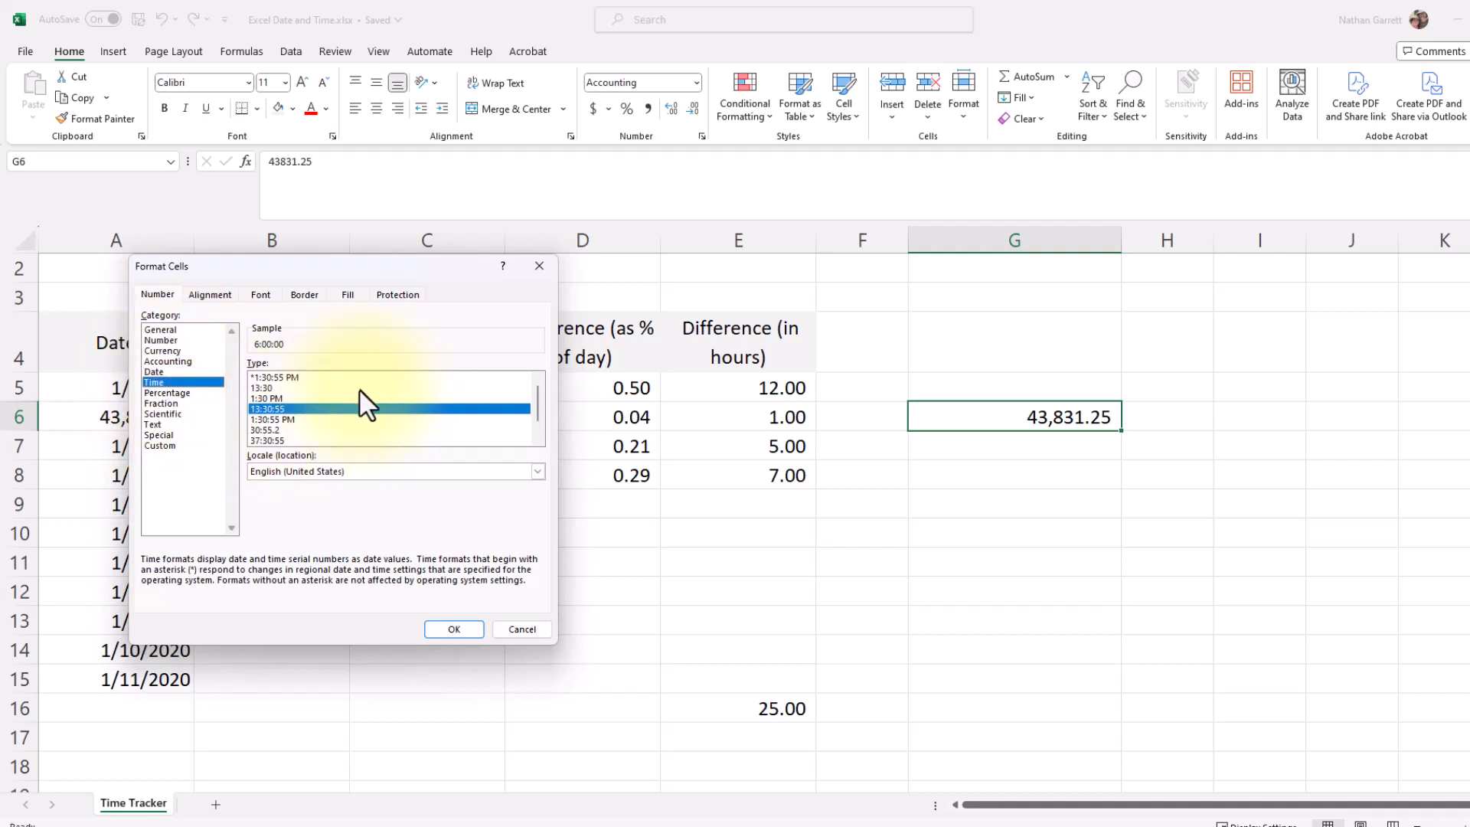
click(516, 632)
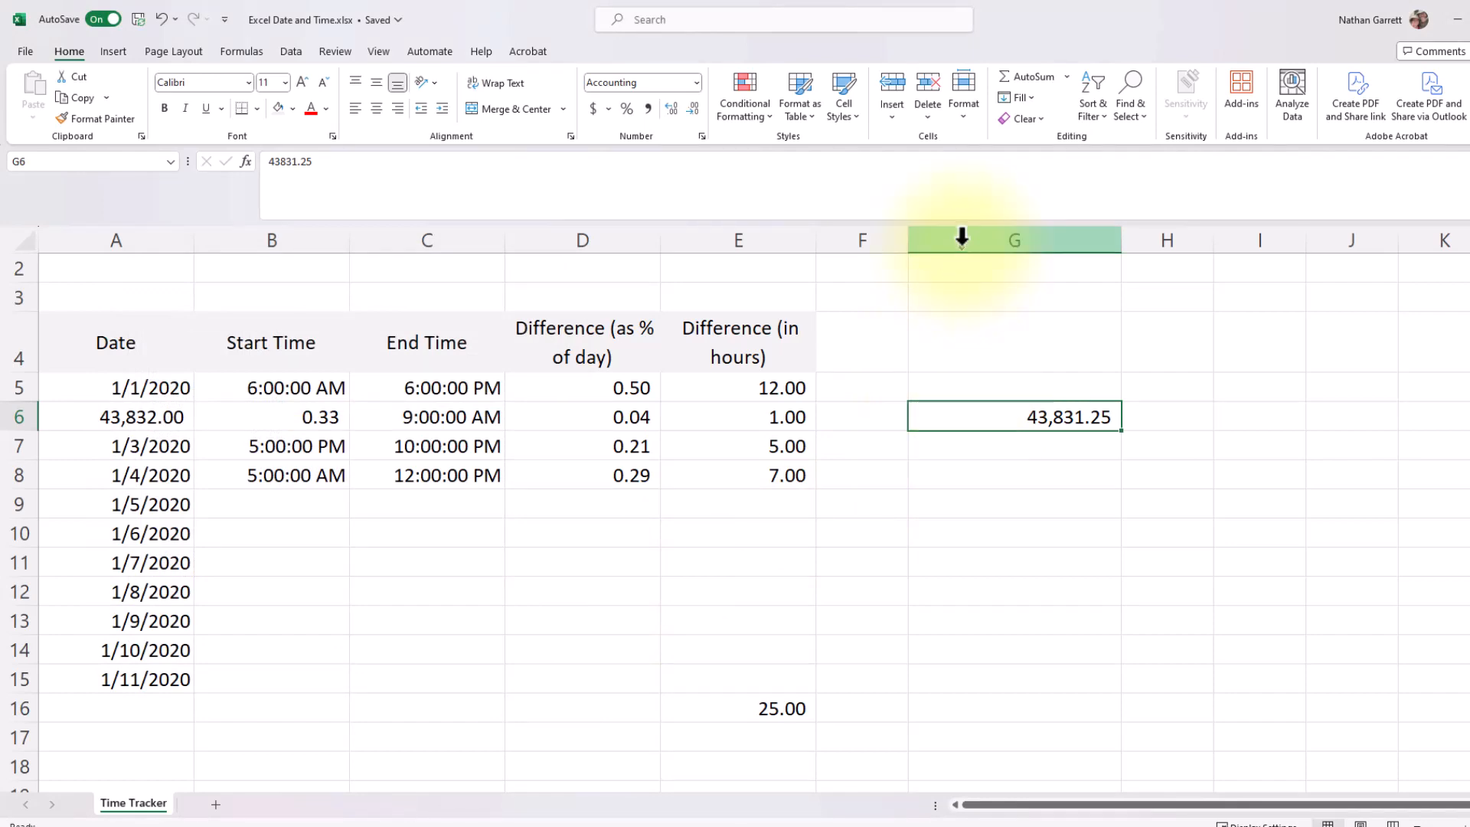
drag(962, 234, 893, 239)
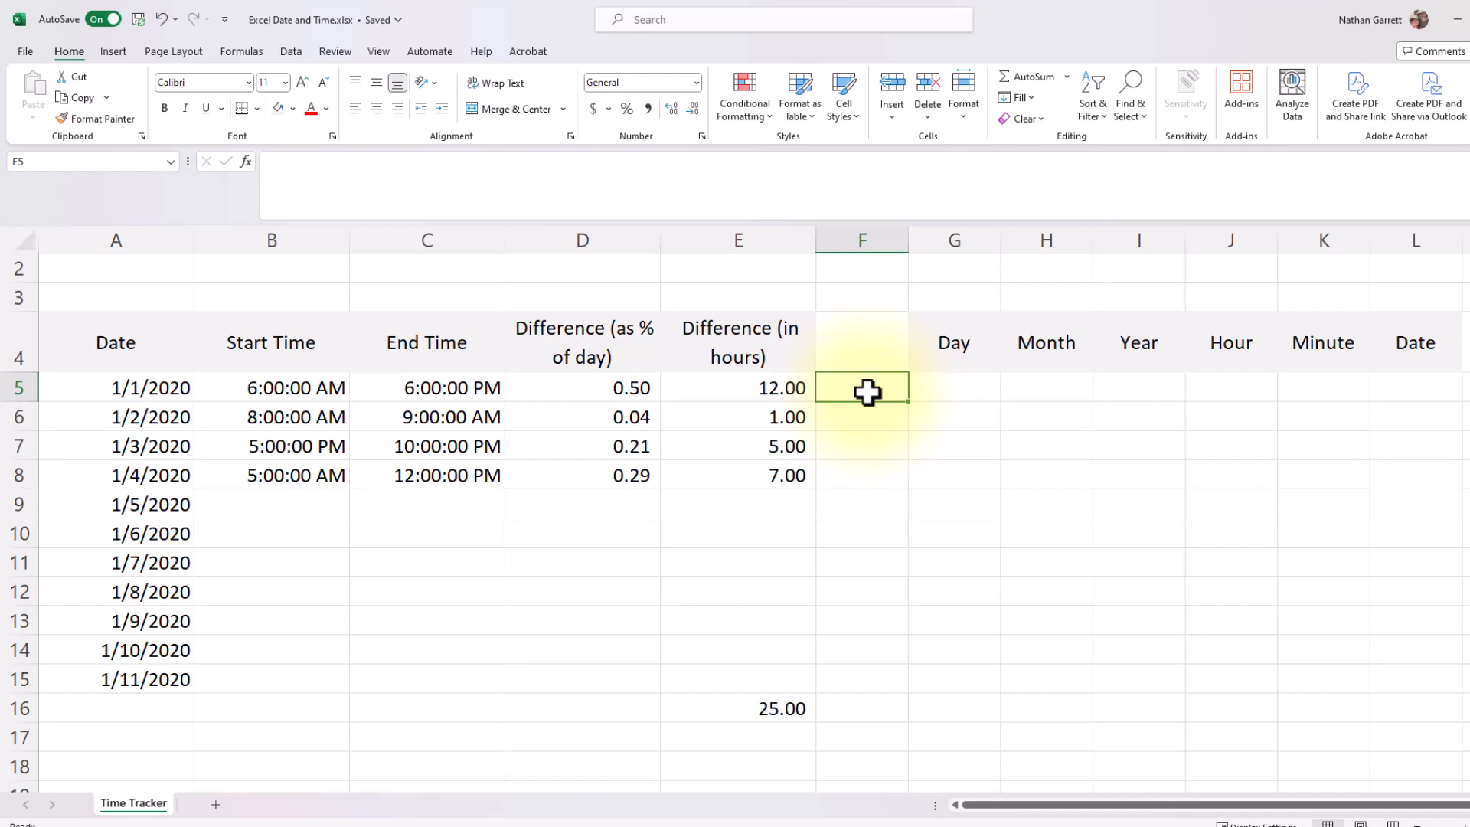
Extract the day from the date in A5 into cell G5 with the formula =day(A5)
key(Right)
text(=)
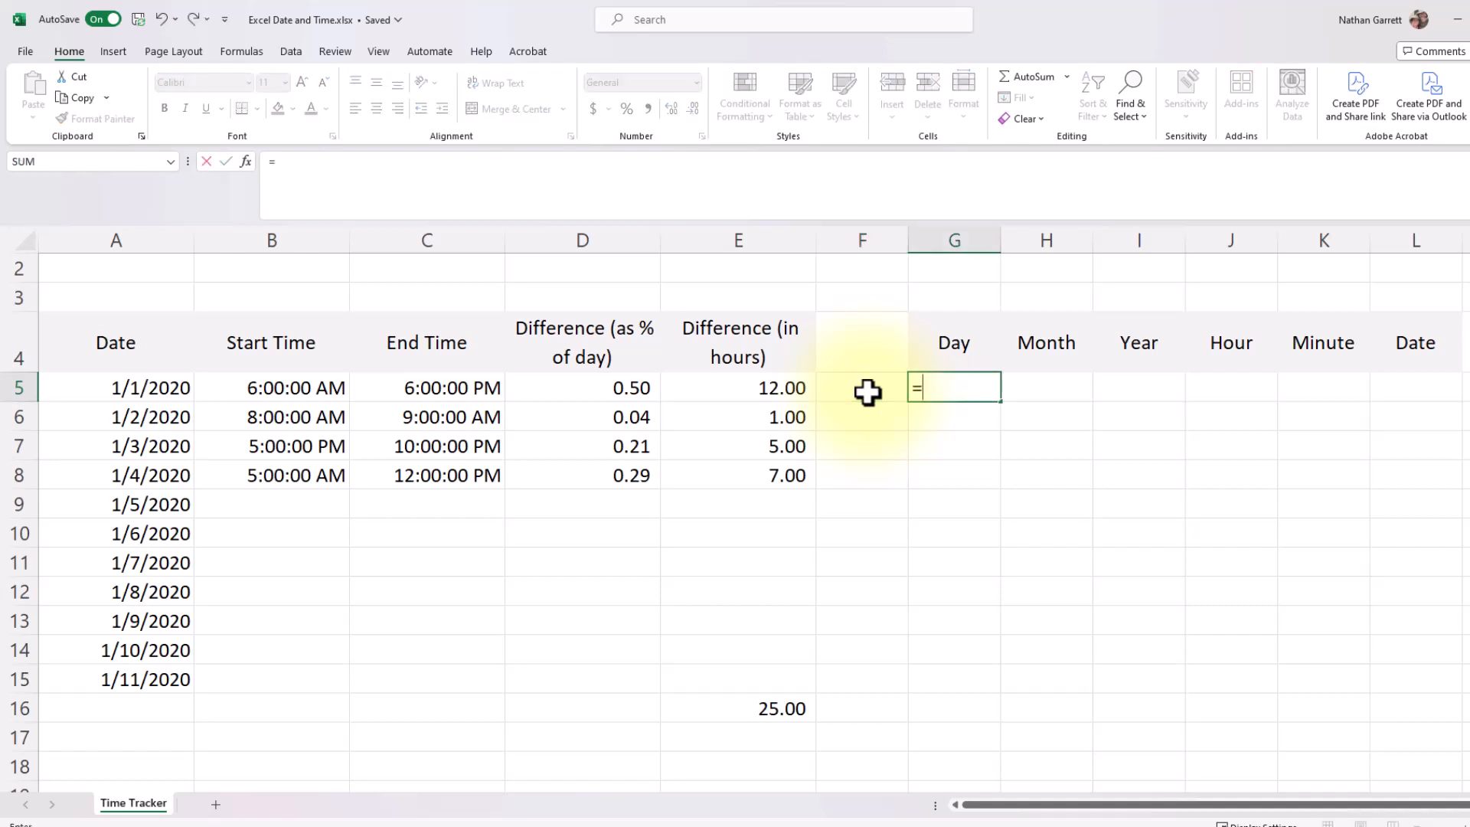
text(day)
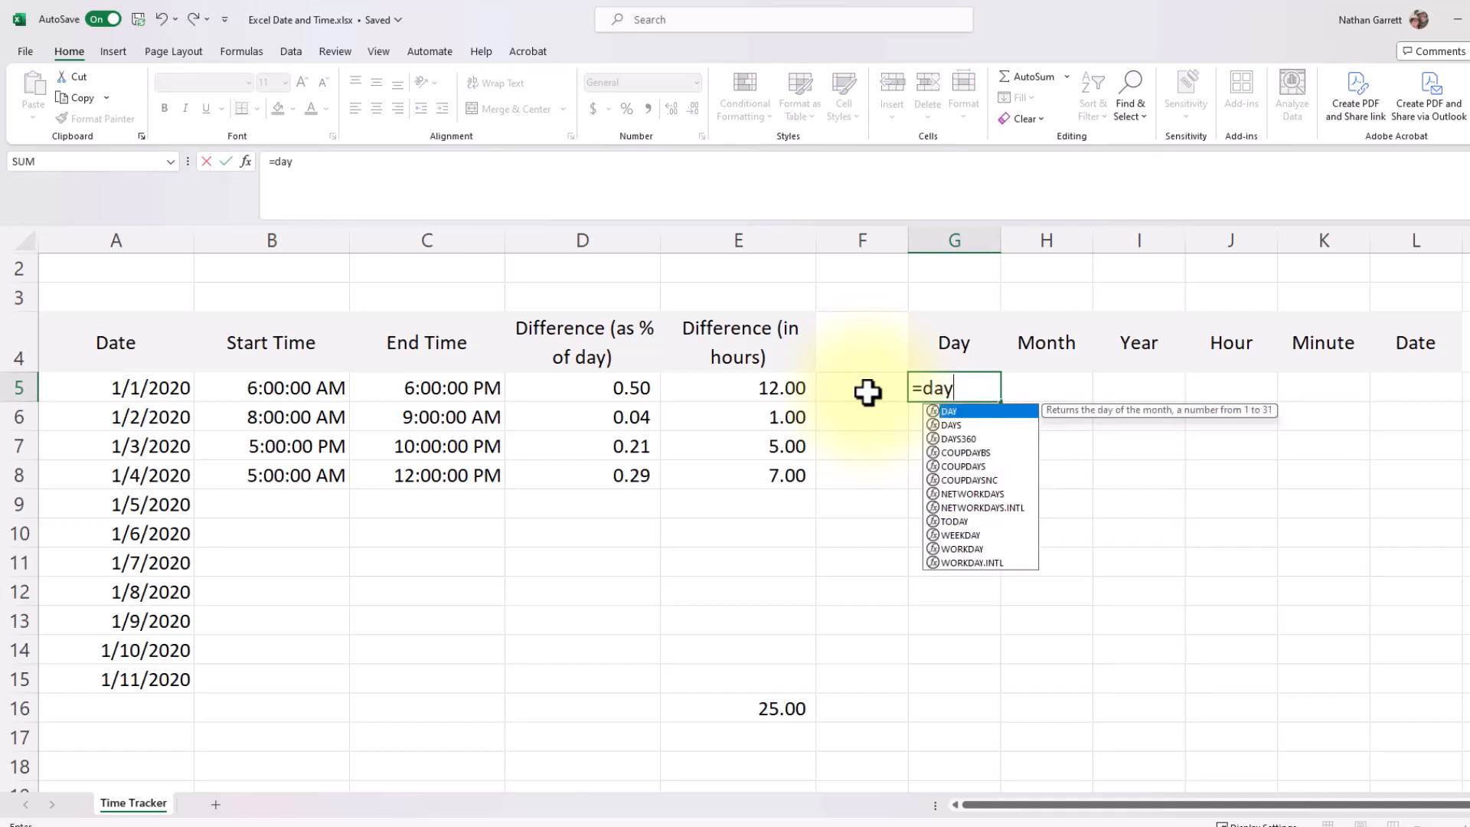
text(()
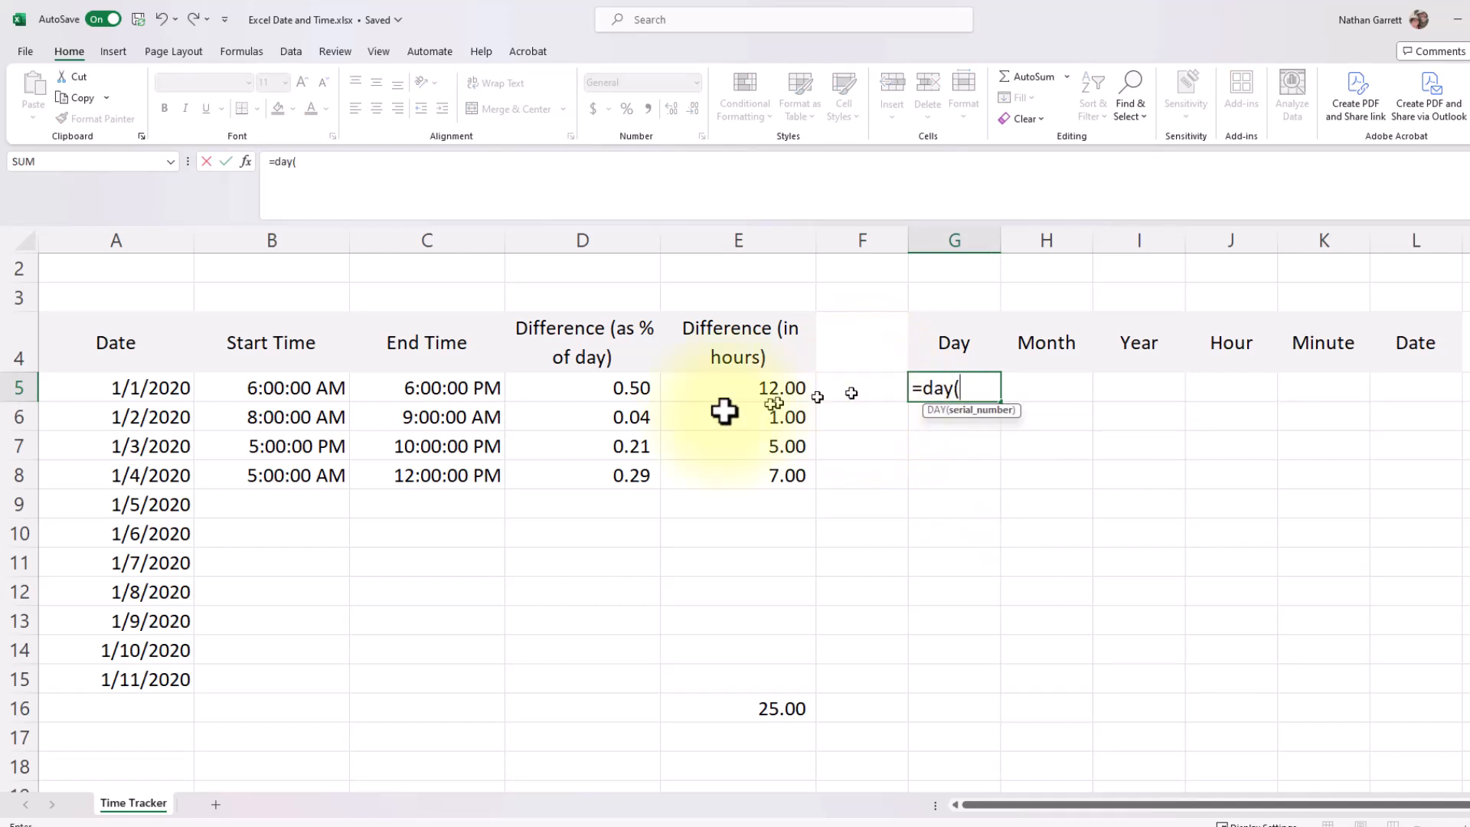
click(138, 390)
text())
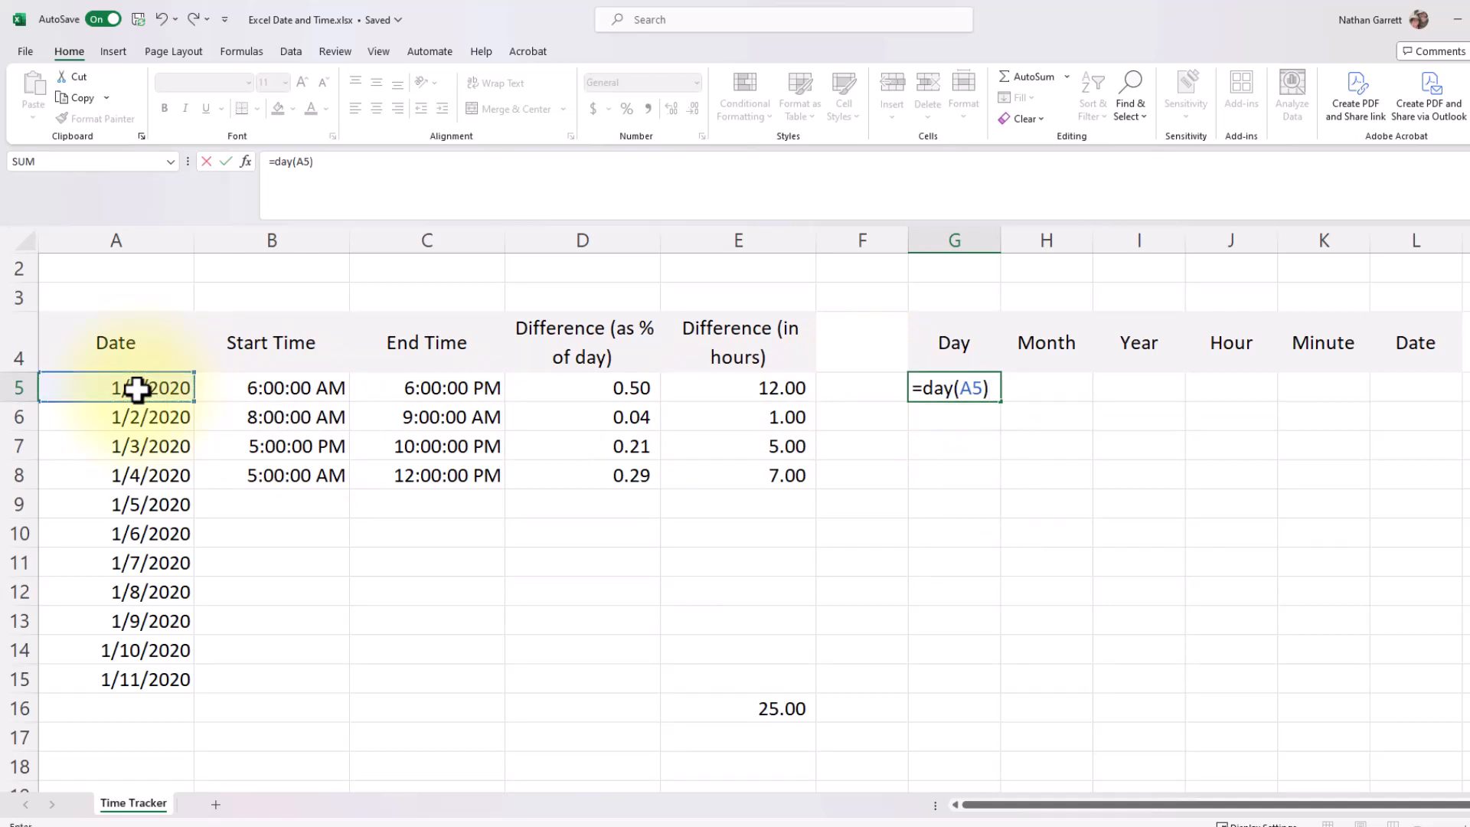
key(Tab)
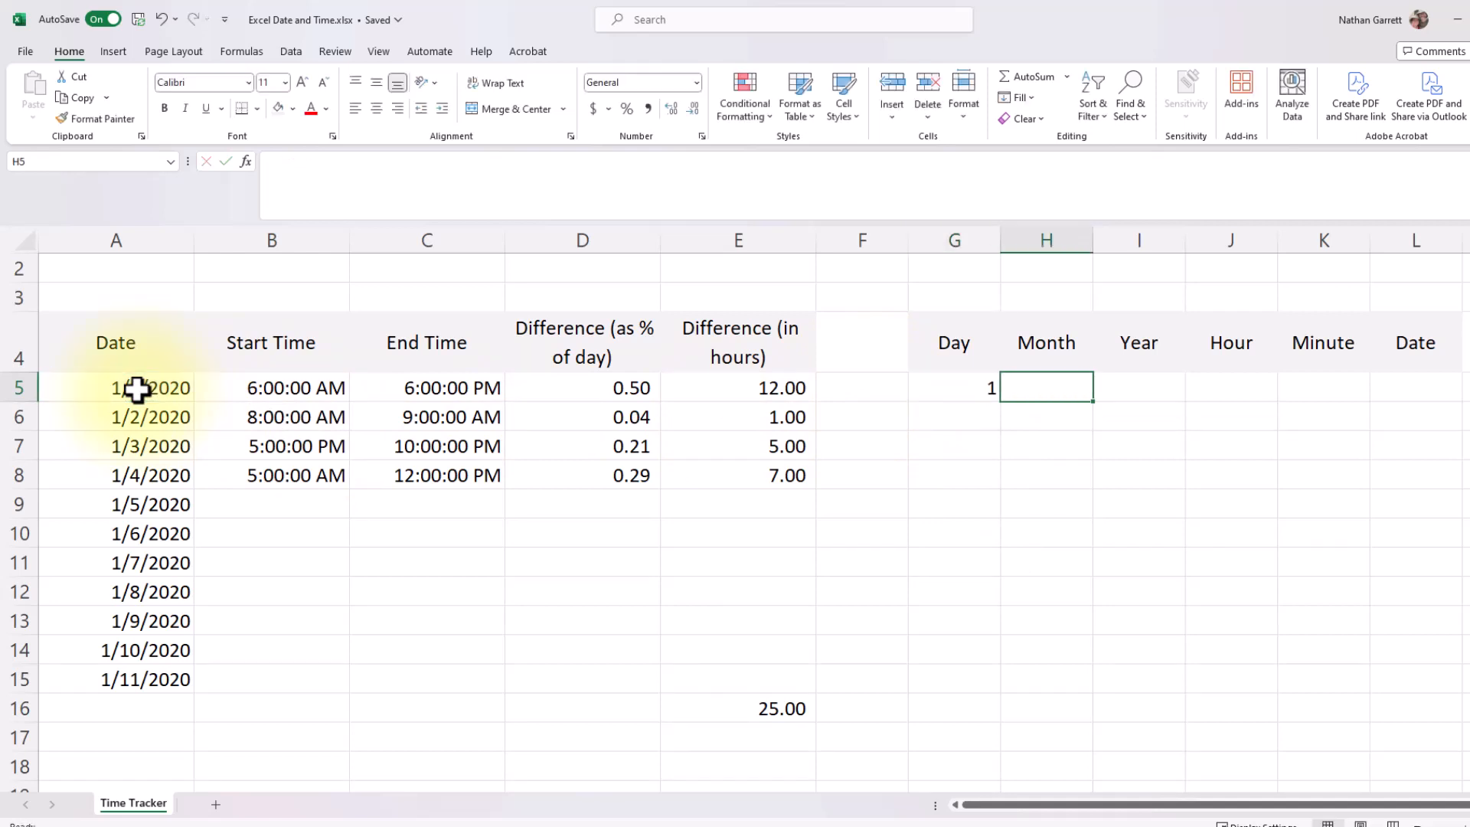
Extract the month and year of the date in A5 with =month(A5) in H5 and =year(A5) in I5
text(=month()
click(137, 390)
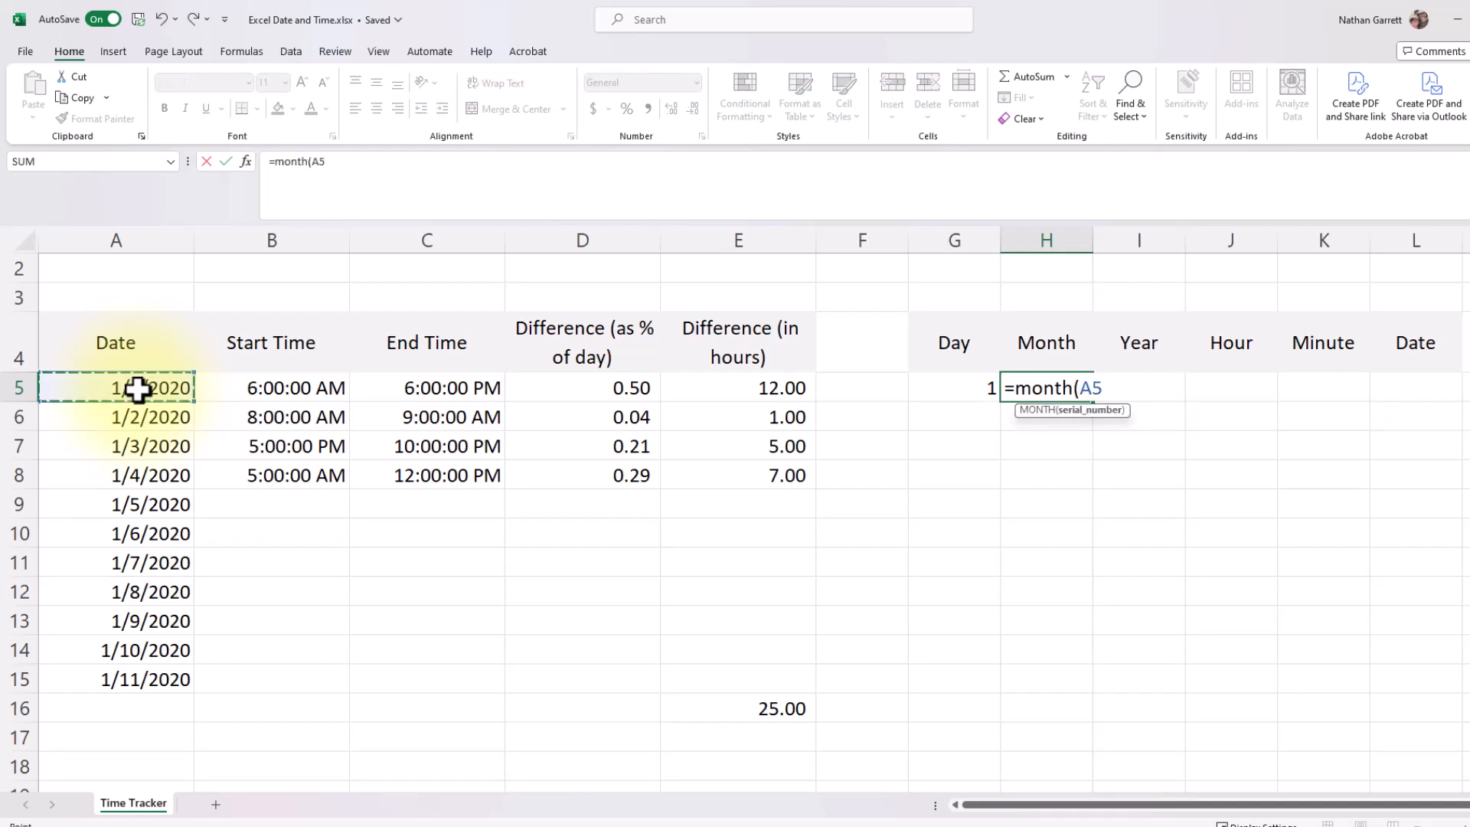
text())
key(Tab)
text(=year()
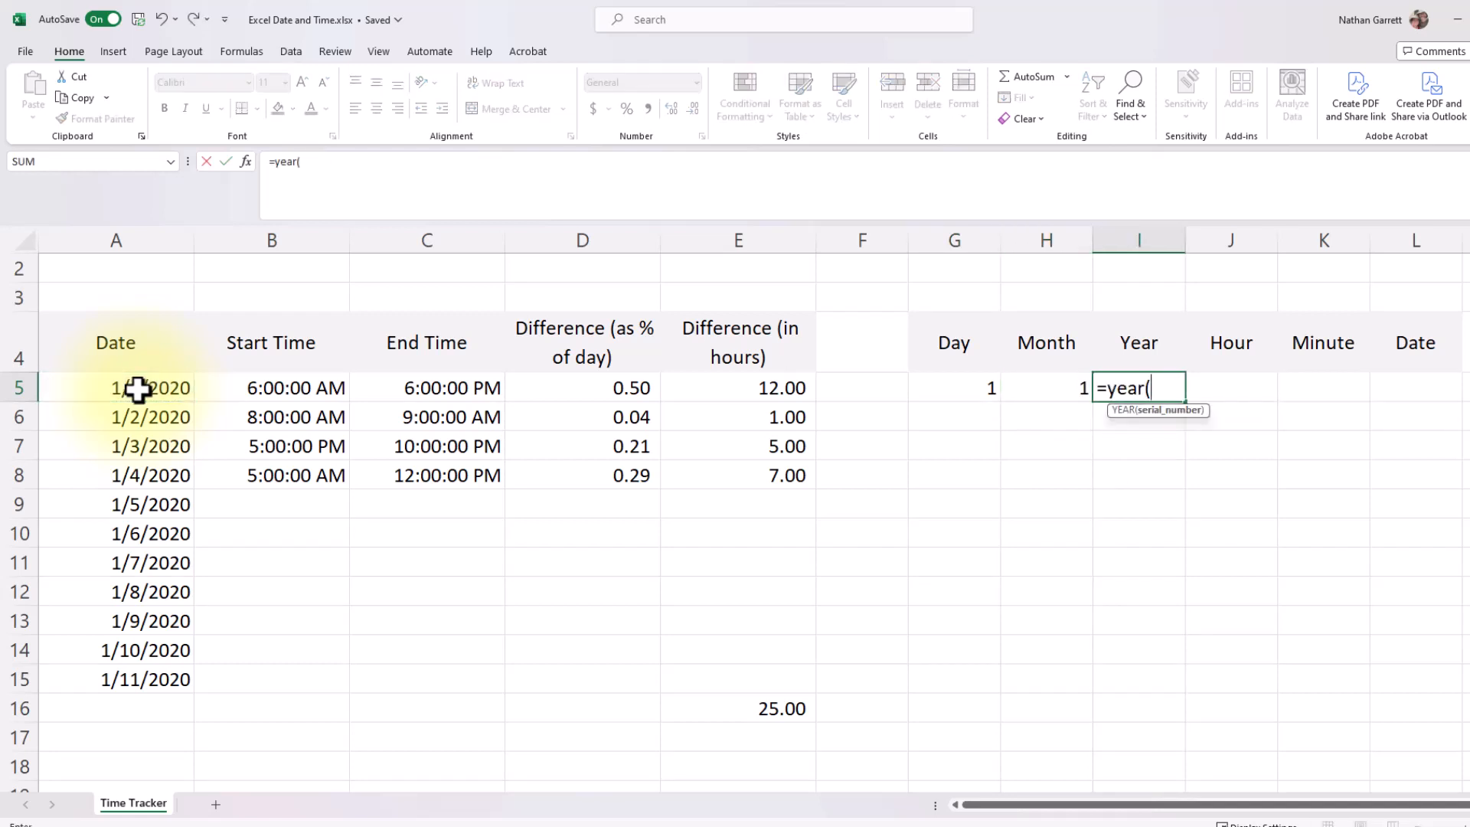
click(137, 390)
text())
key(Tab)
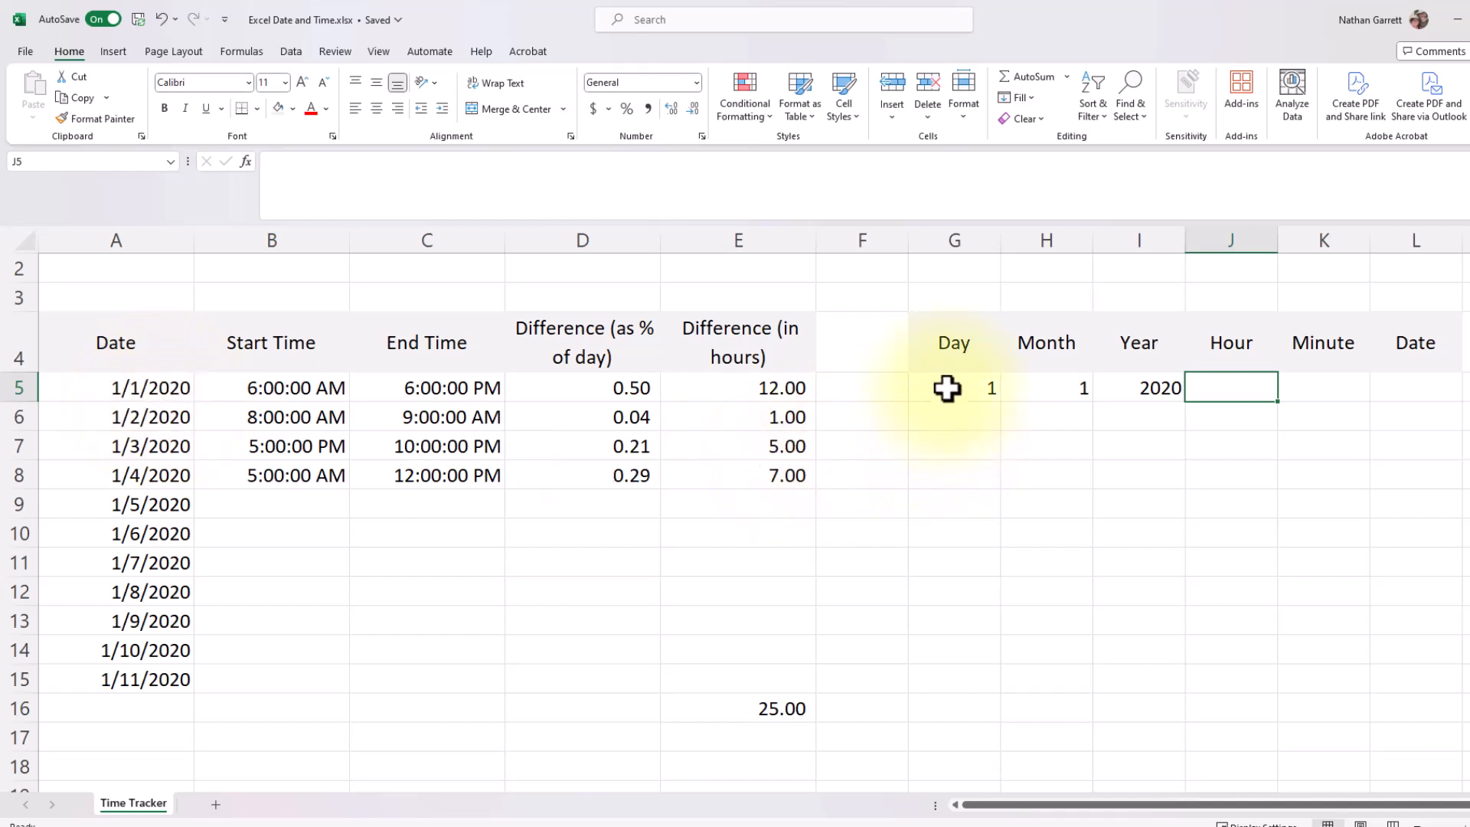
Try the Short Date format and Comma Style on G5:I5, and return the cells to the General format
drag(948, 387, 1143, 391)
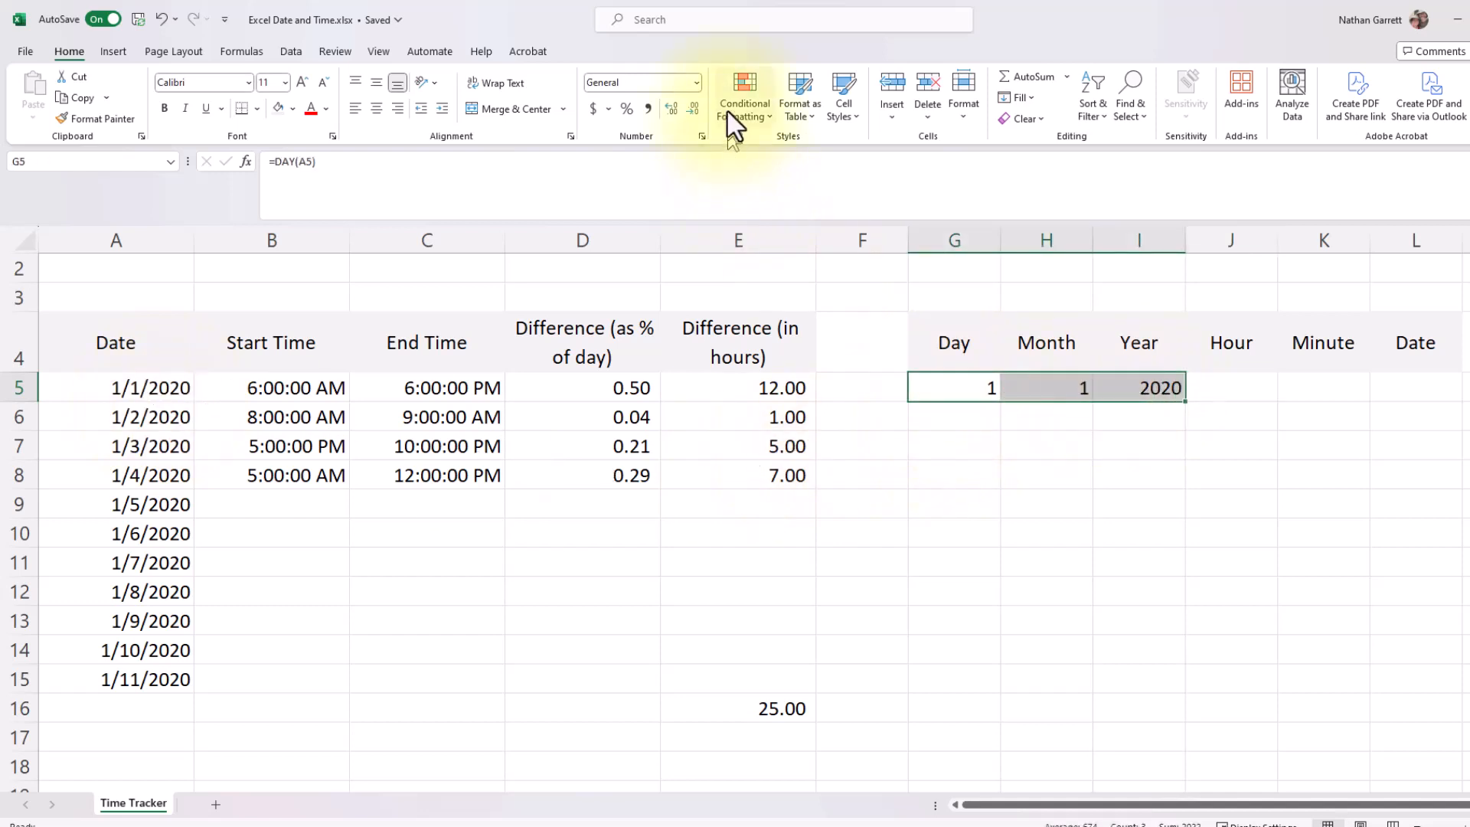
click(696, 83)
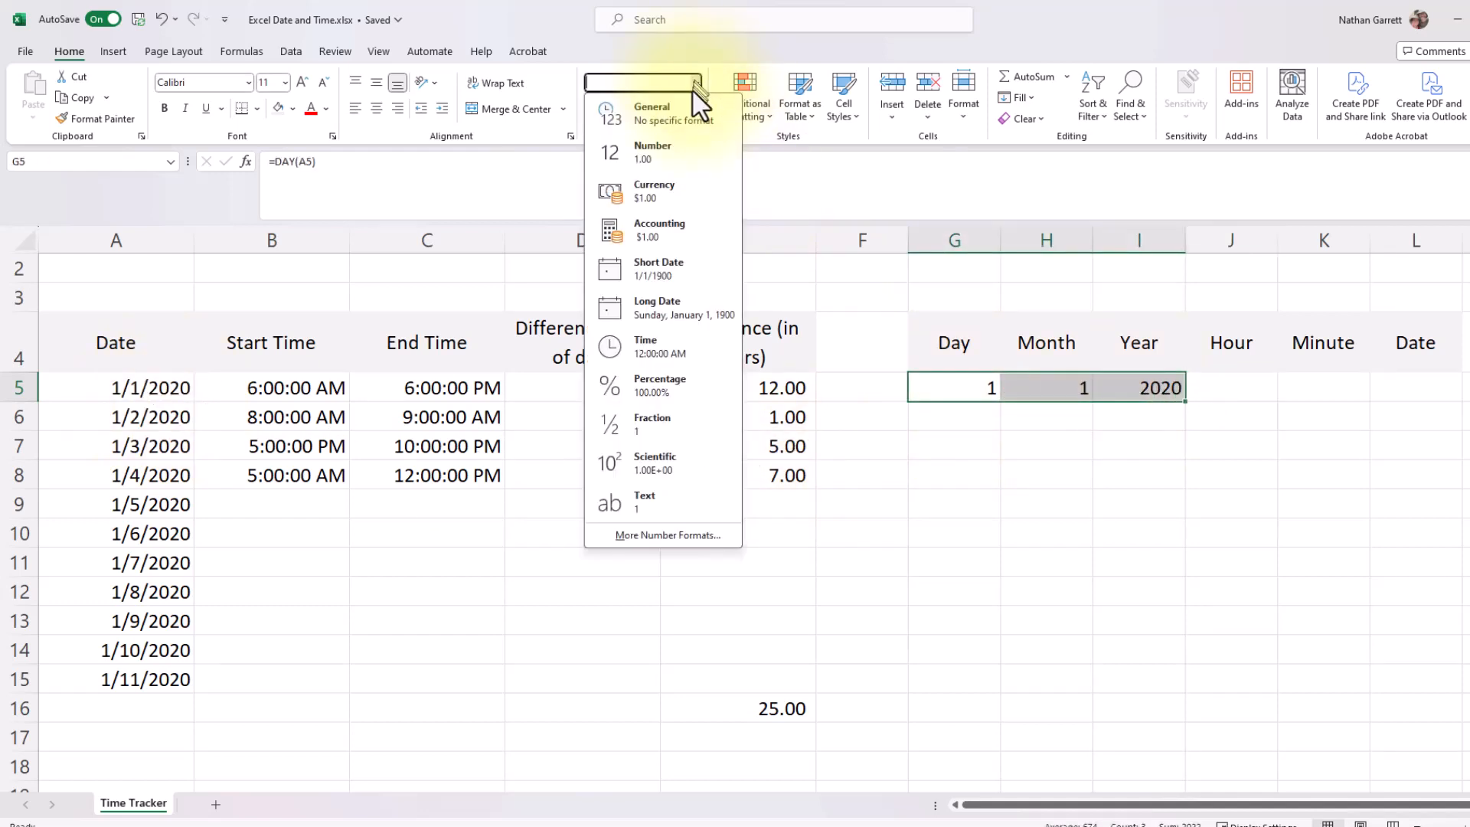
click(682, 273)
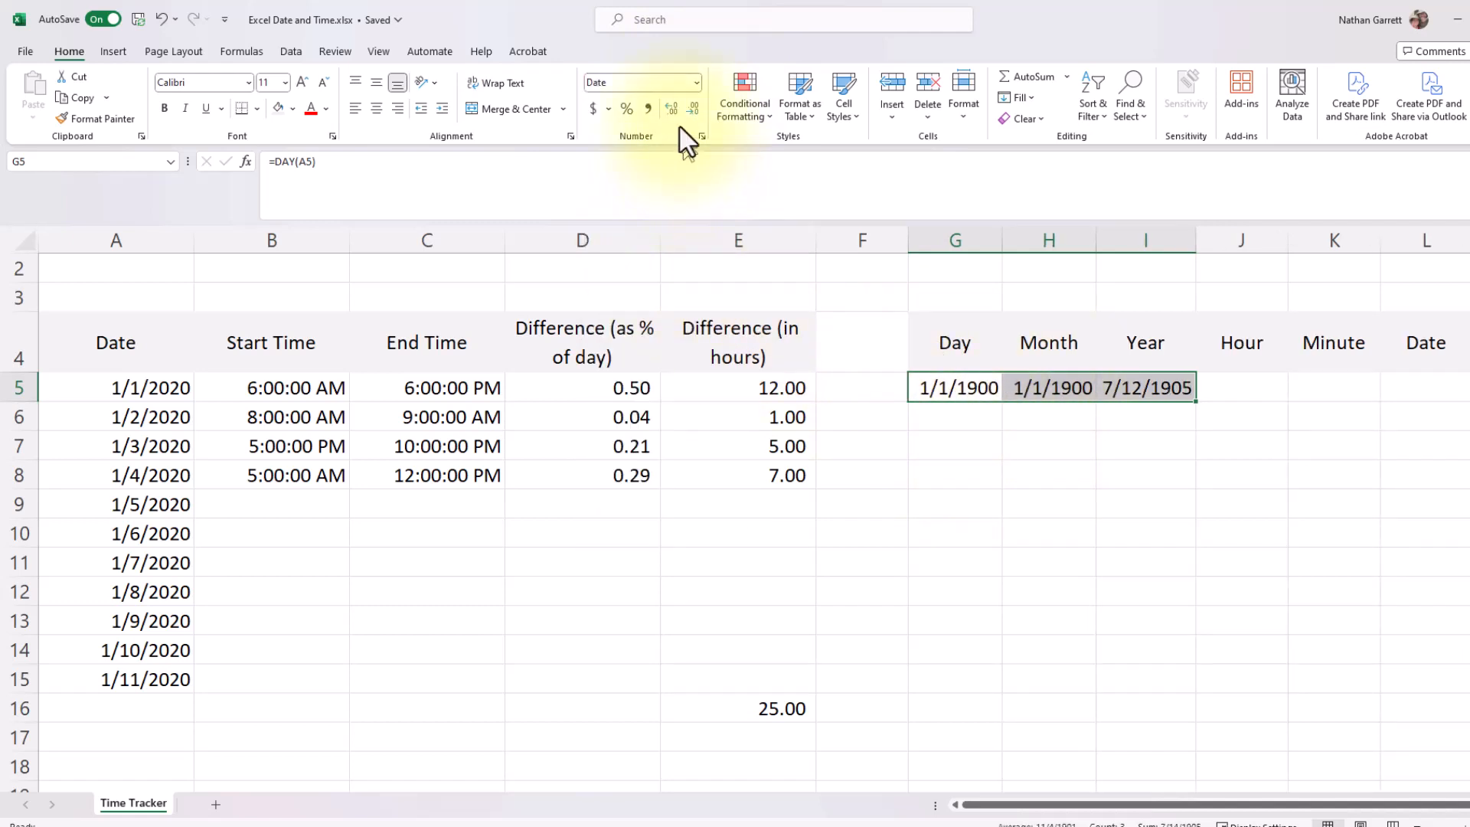
click(649, 109)
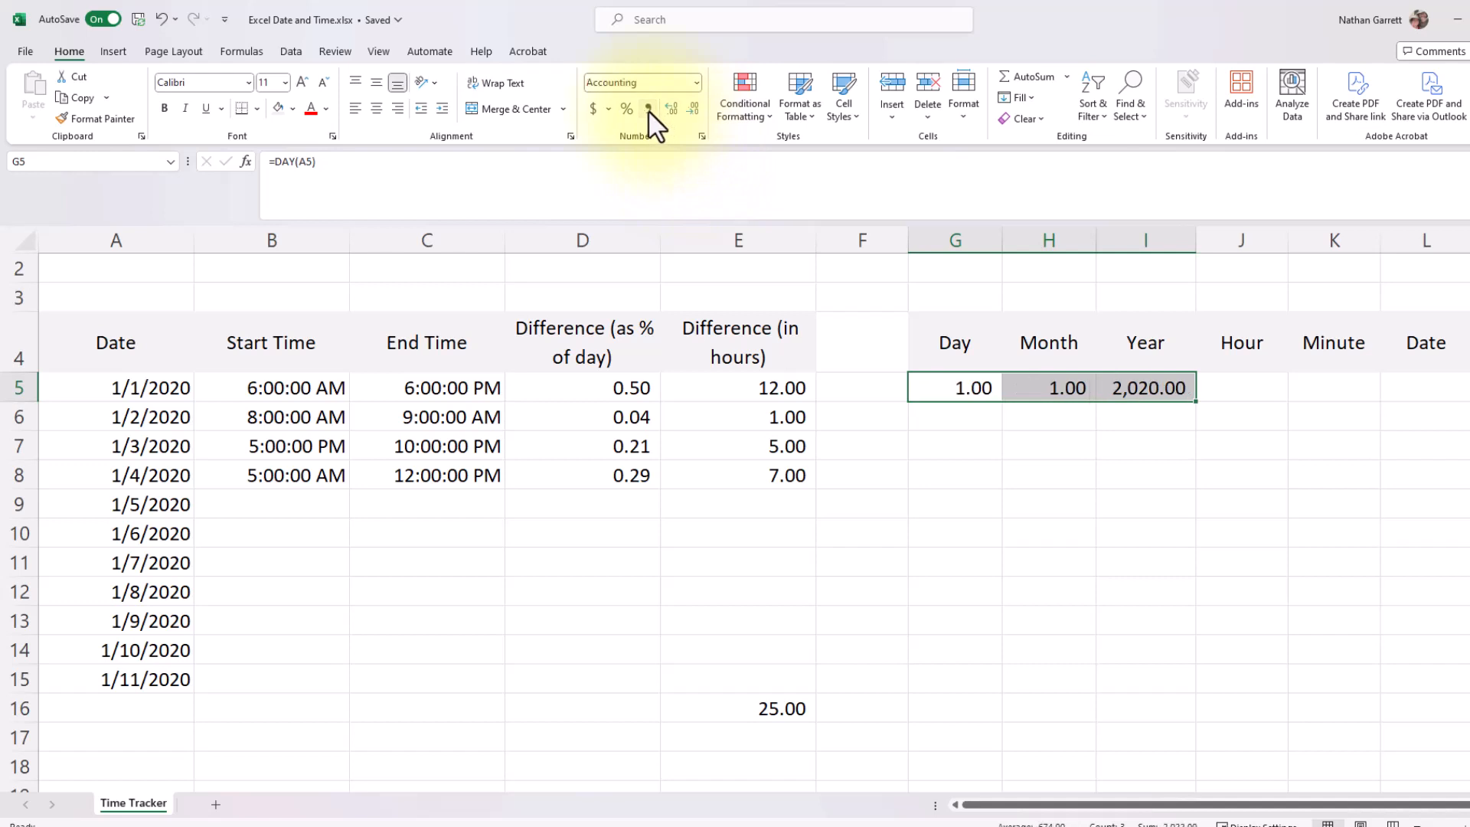
click(696, 83)
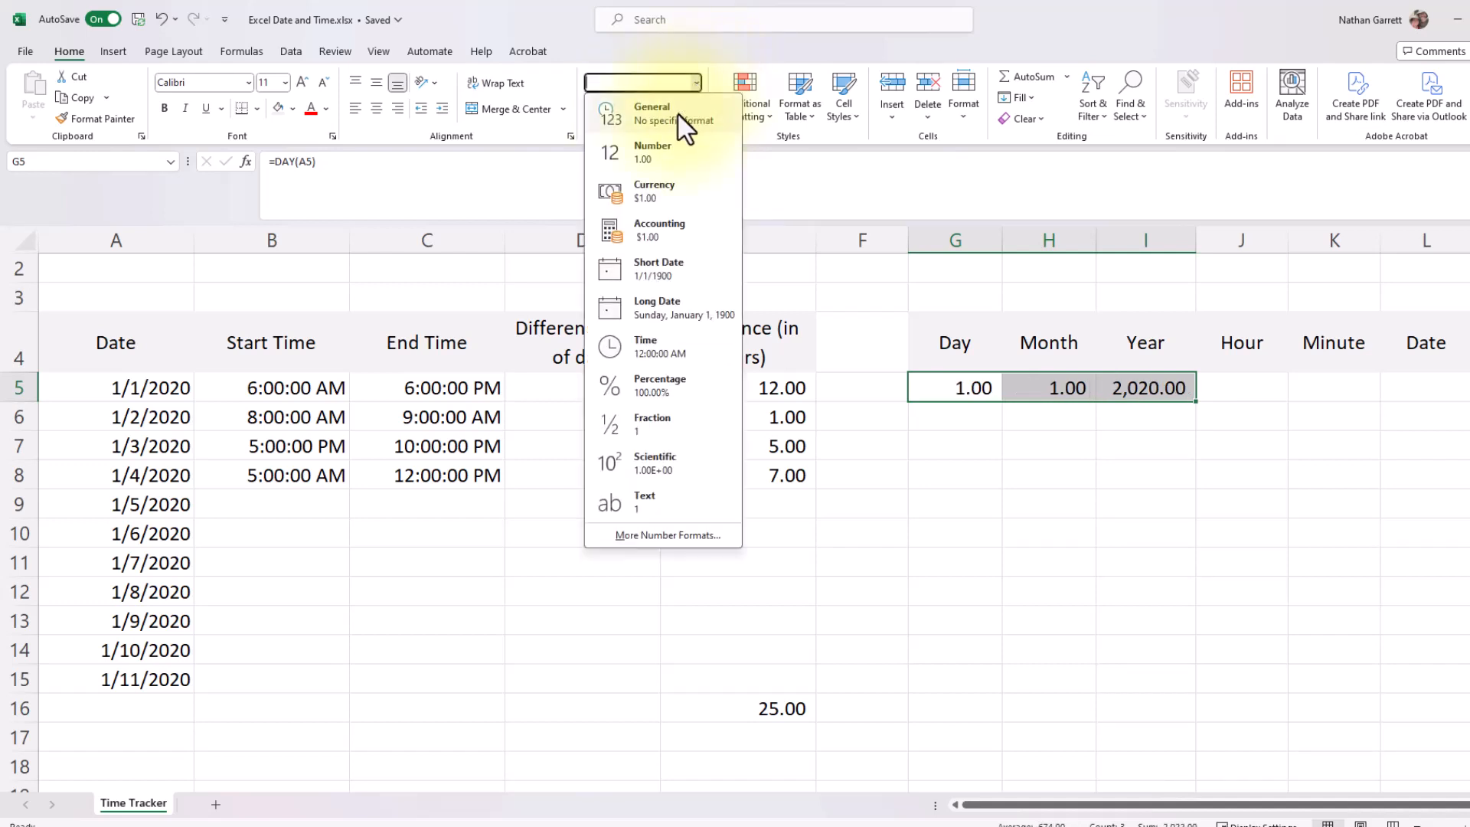
click(677, 113)
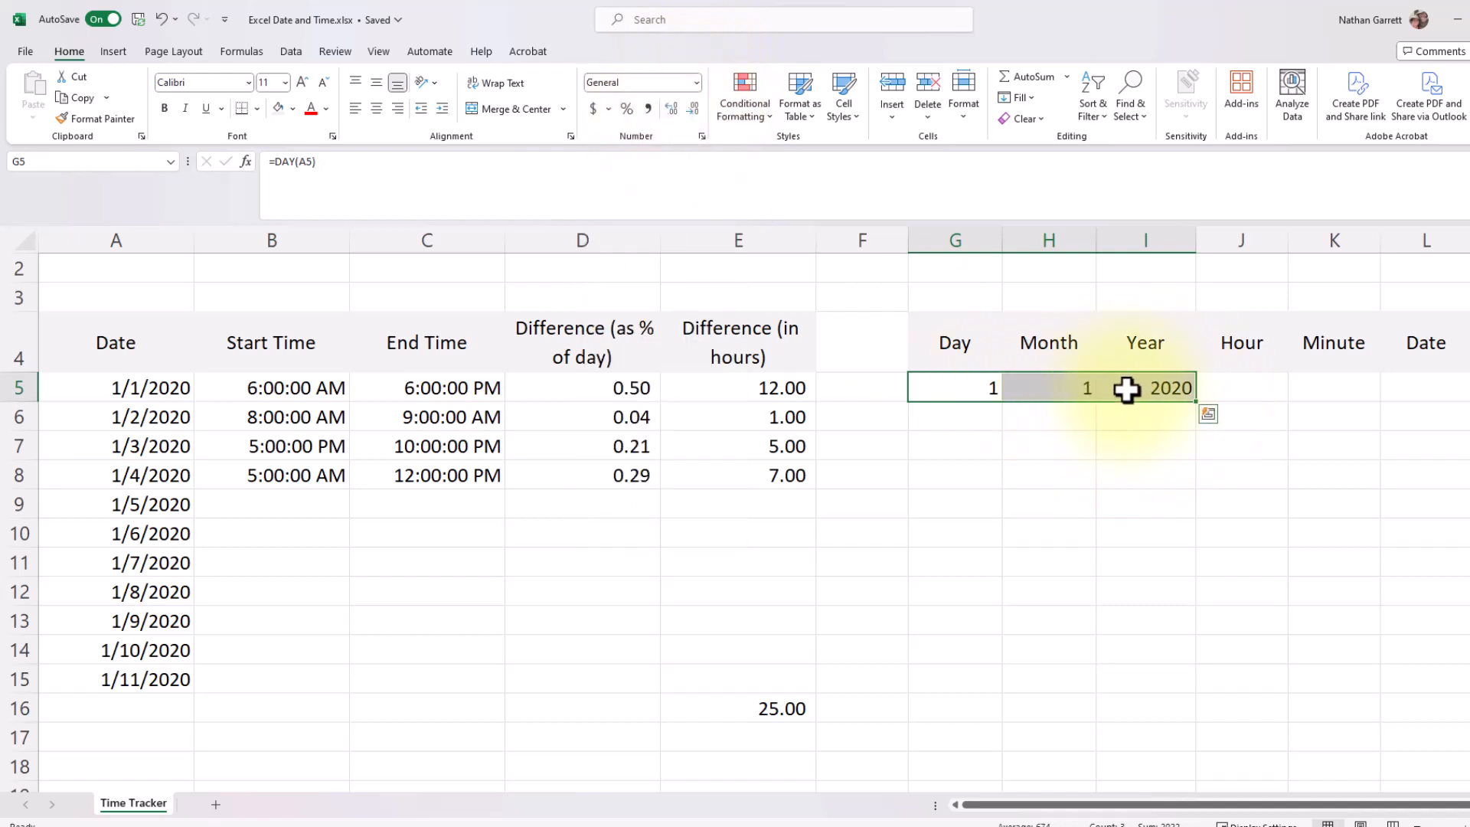
Extract the hour and minute of the start time with =hour(B5) in J5 and =minute(B5) in K5
click(1239, 385)
text(=hour()
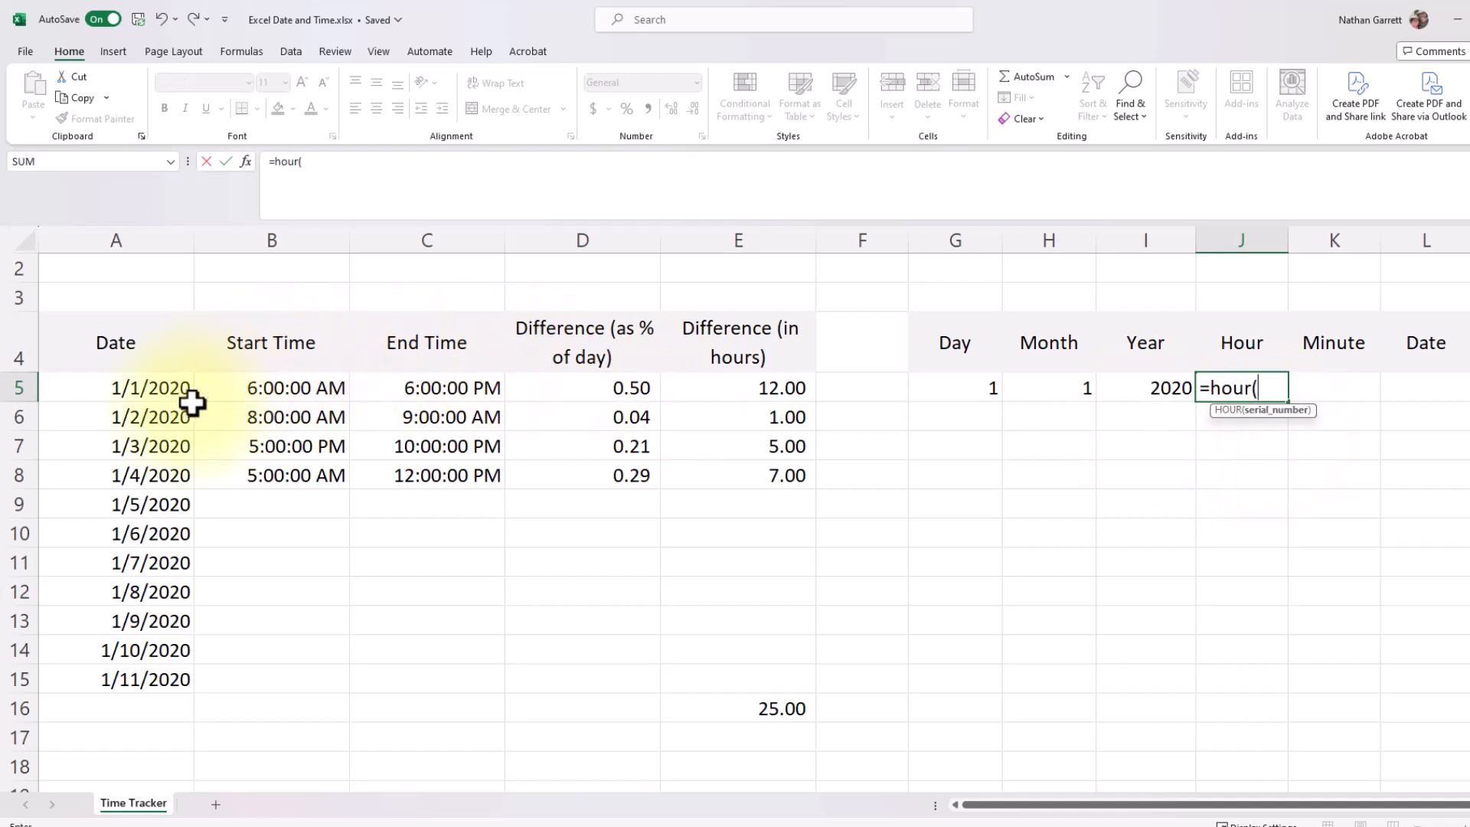
click(236, 387)
text())
key(Tab)
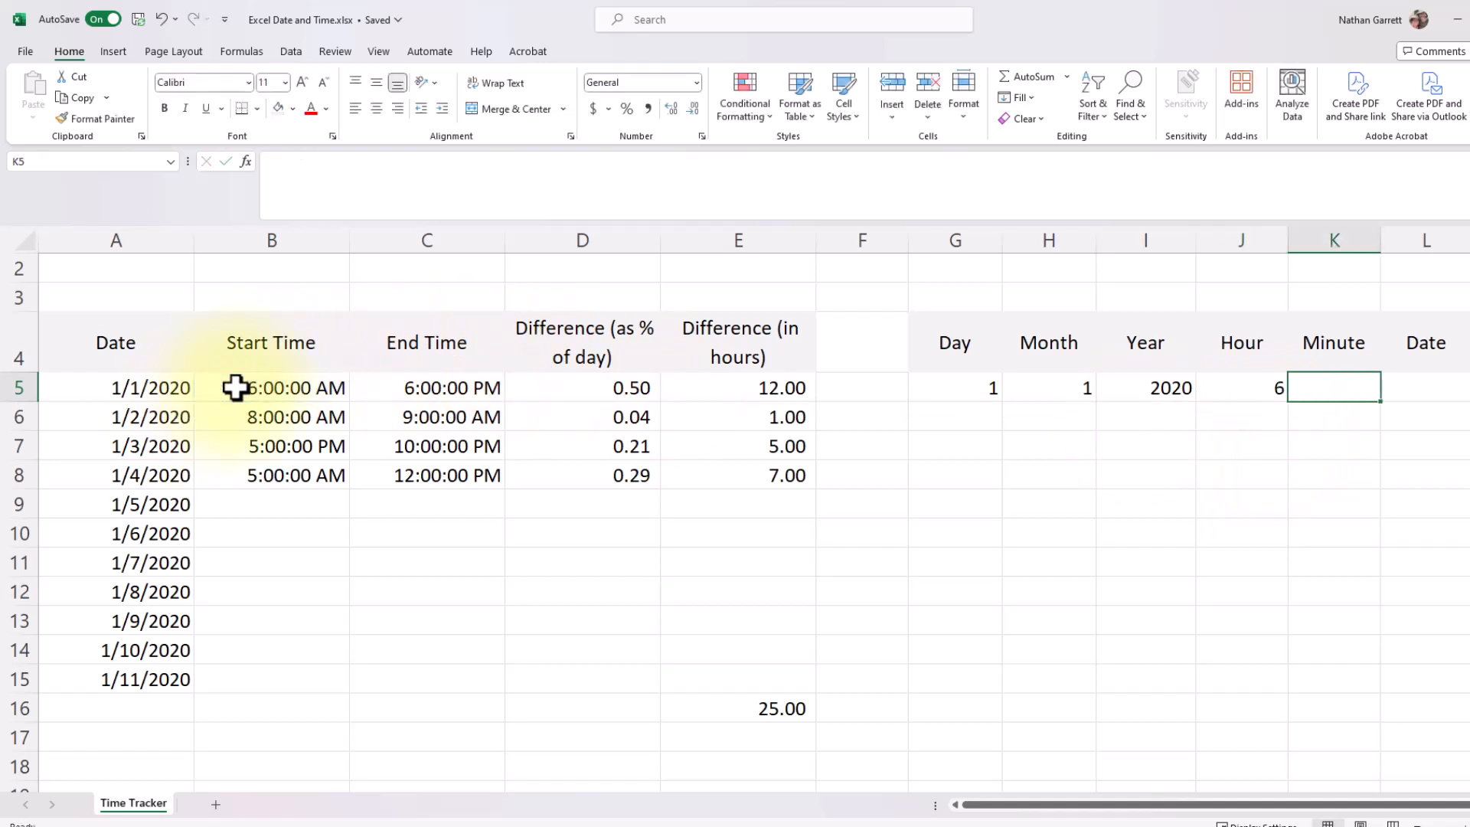
text(=minute()
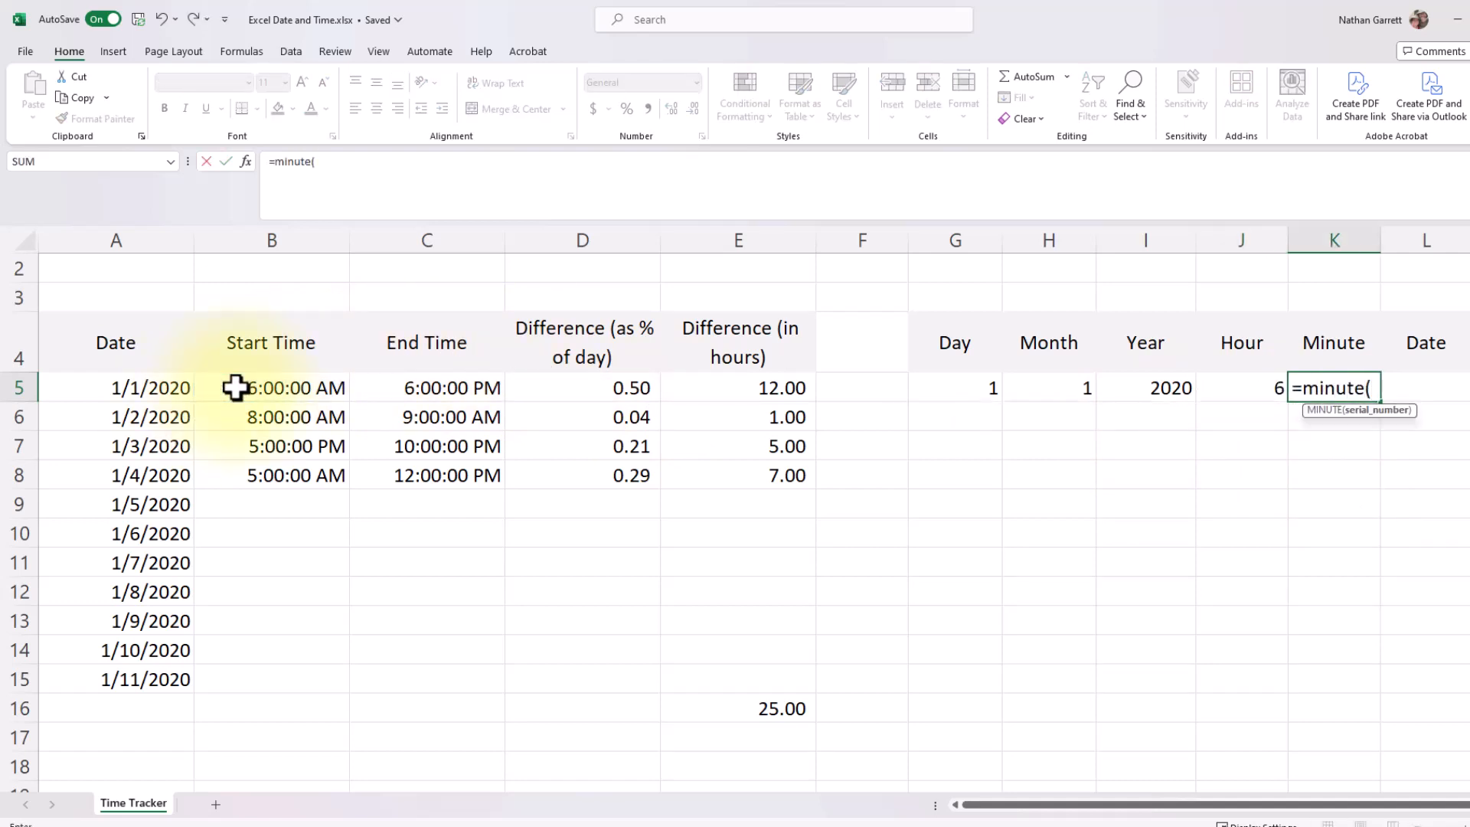
click(236, 387)
text())
key(Tab)
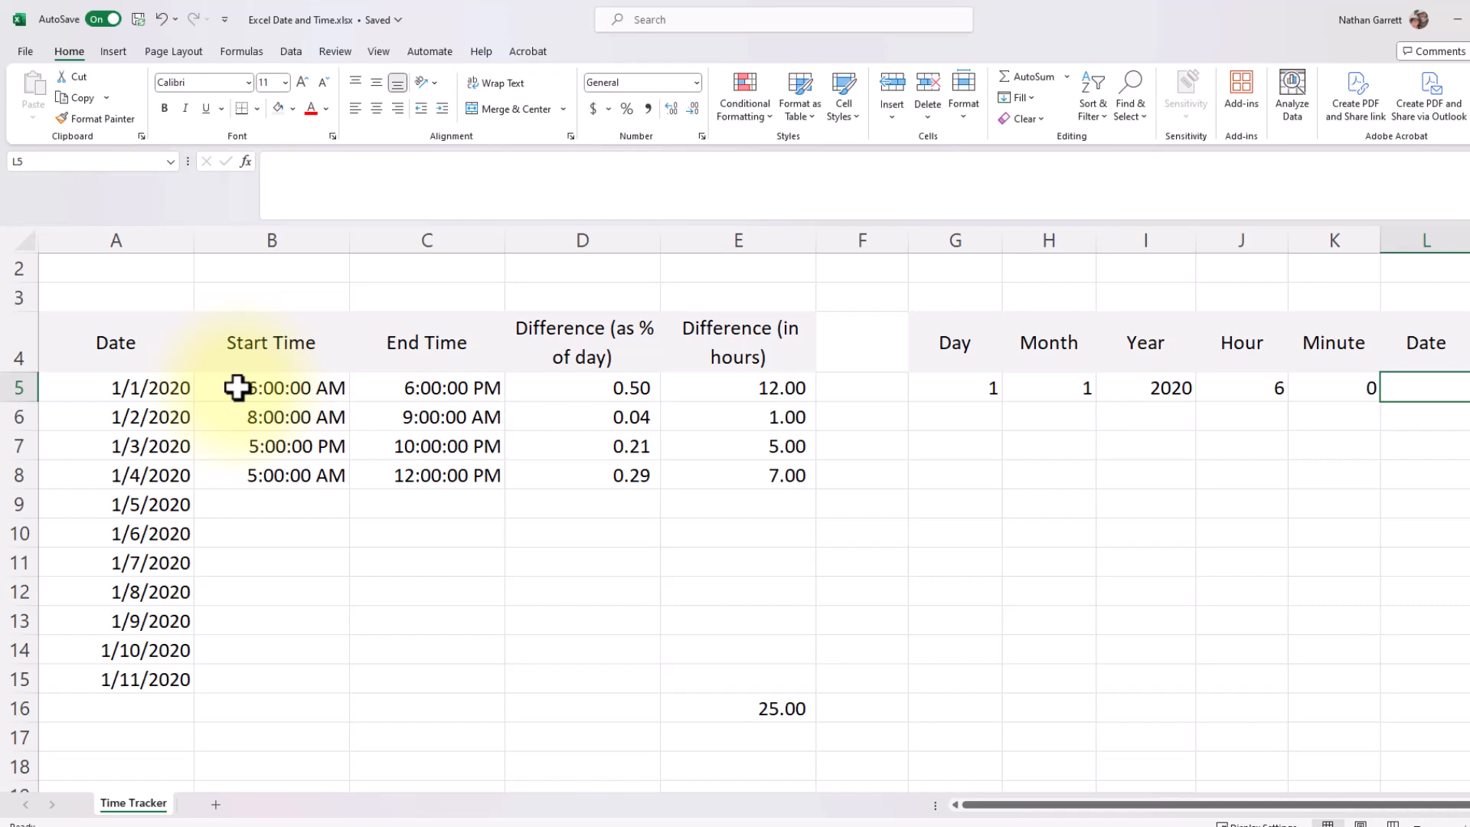
Build a date in cell L5 from the year, month and day cells with the formula =date(I5,H5,G5)
text(=date)
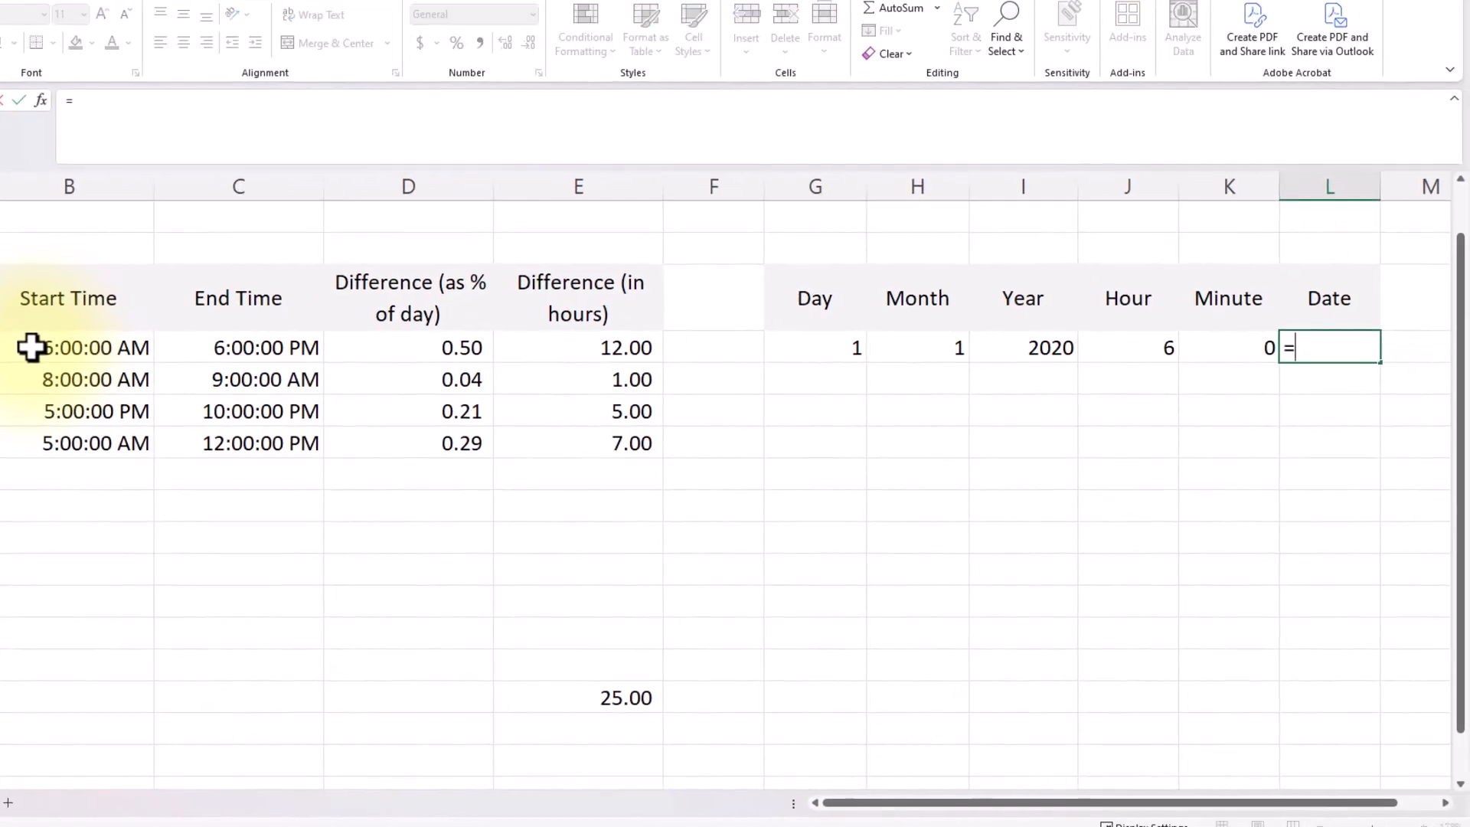
text(()
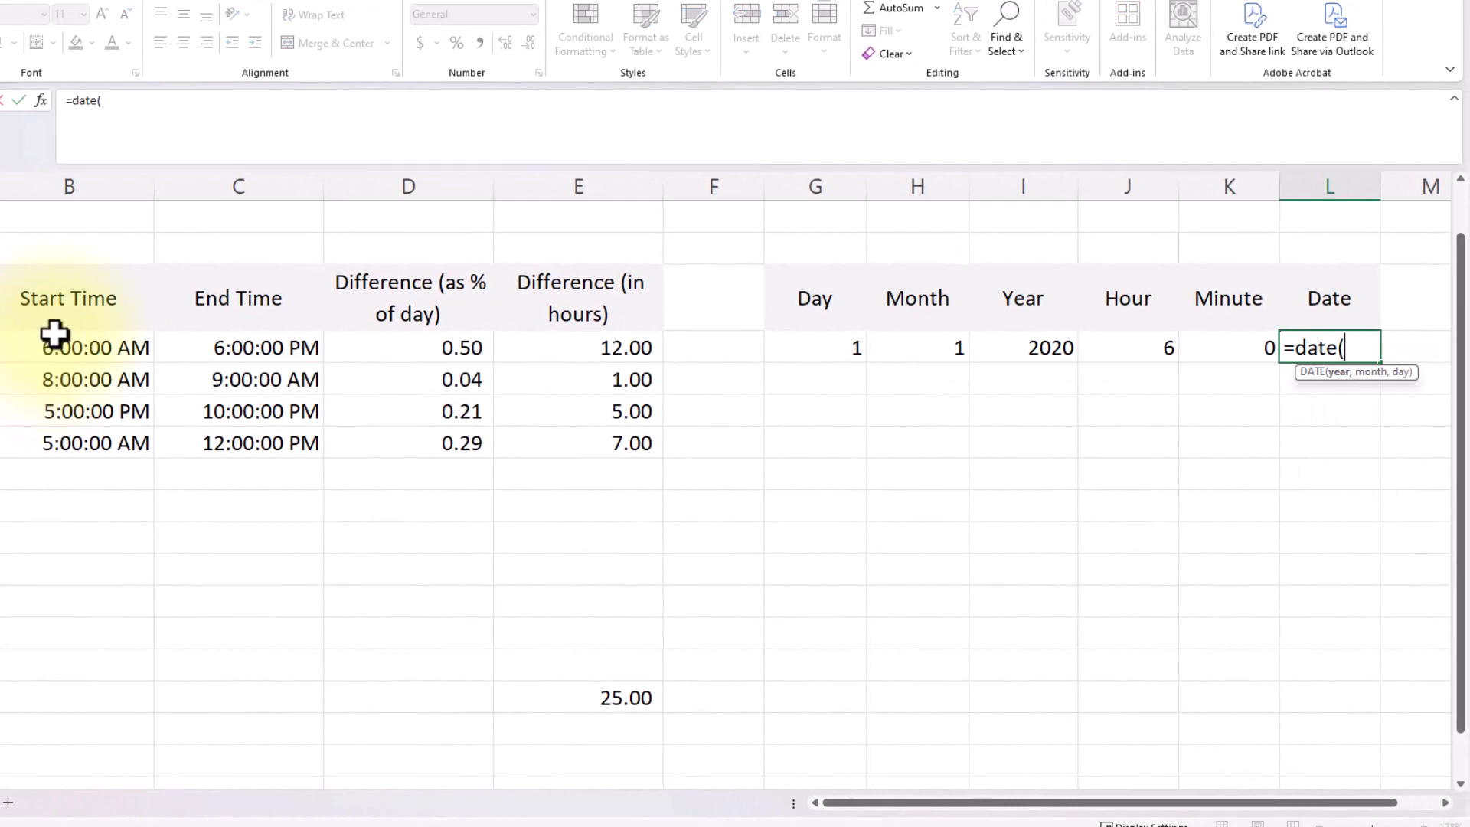
click(989, 345)
text(,)
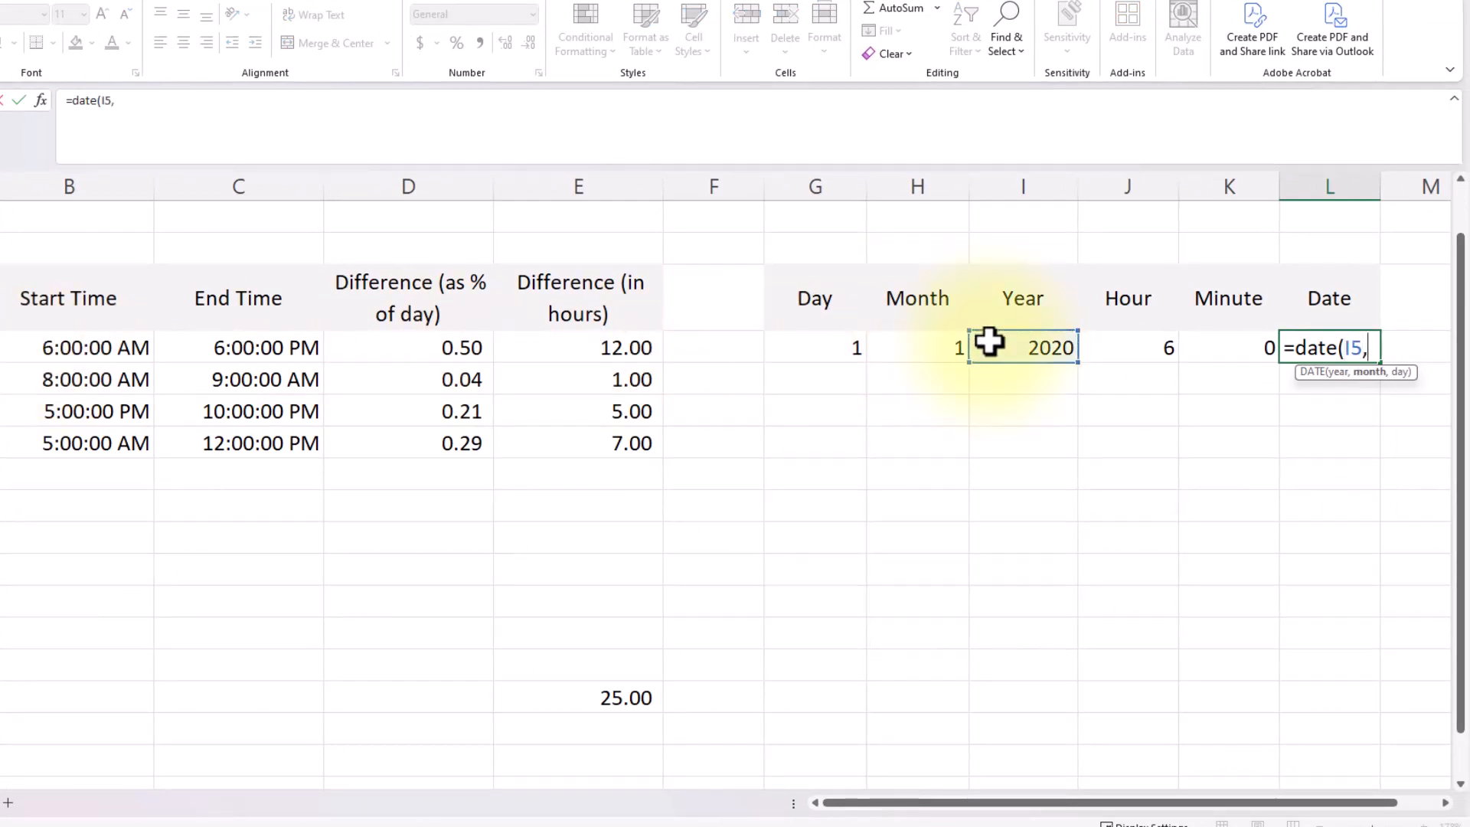
click(913, 360)
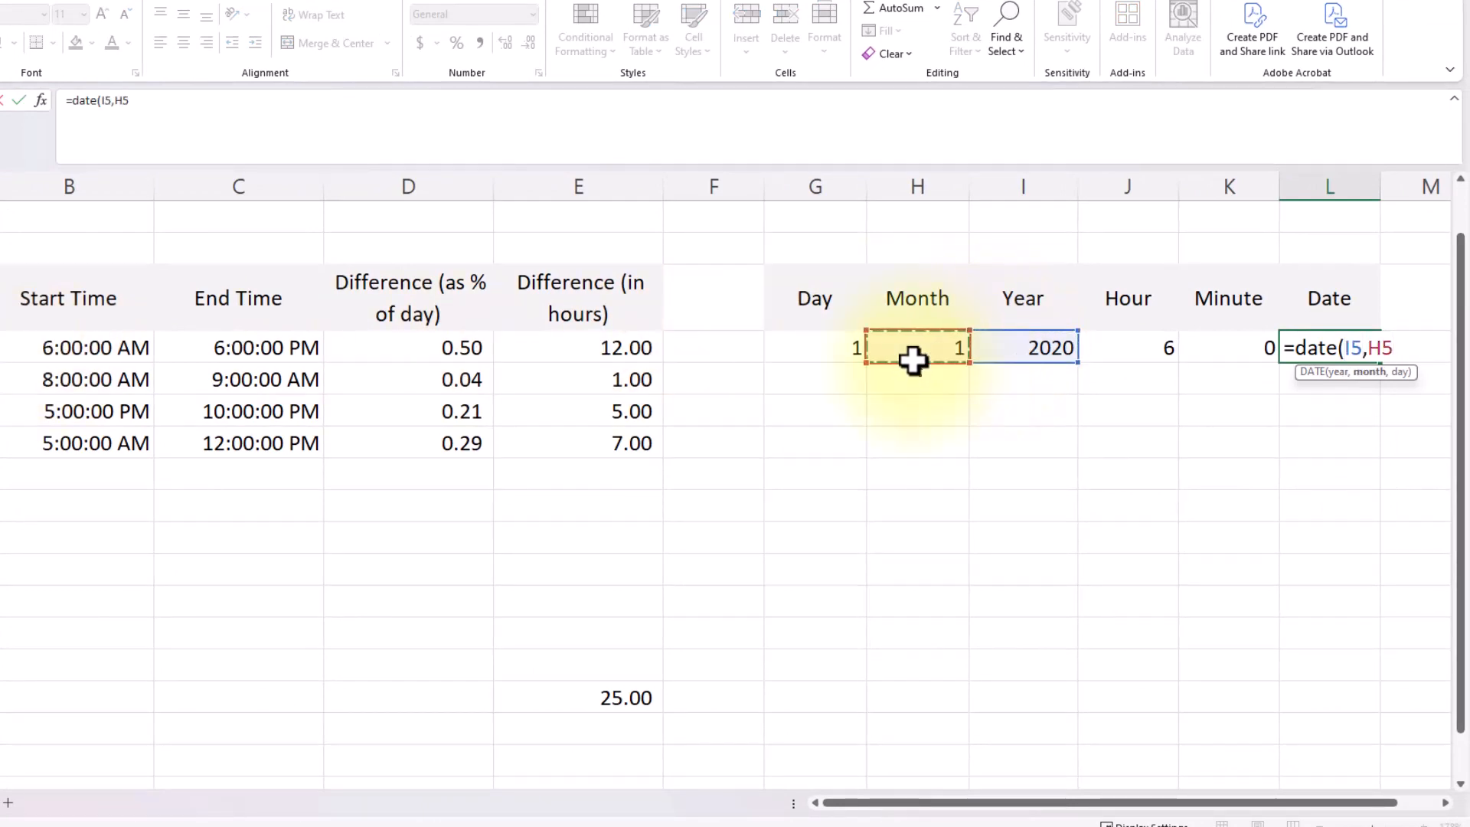
text(,)
click(827, 350)
text())
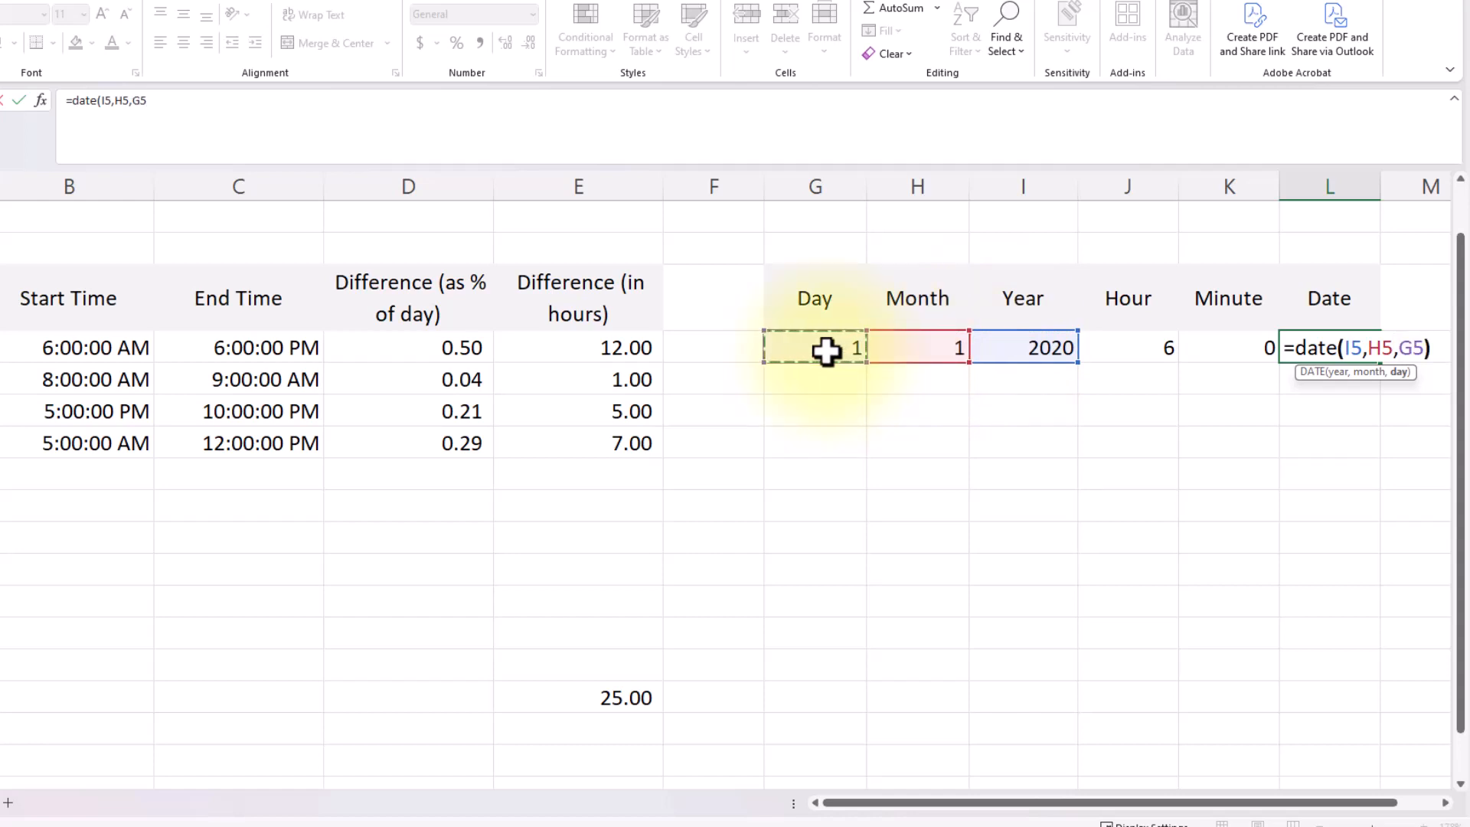
key(Return)
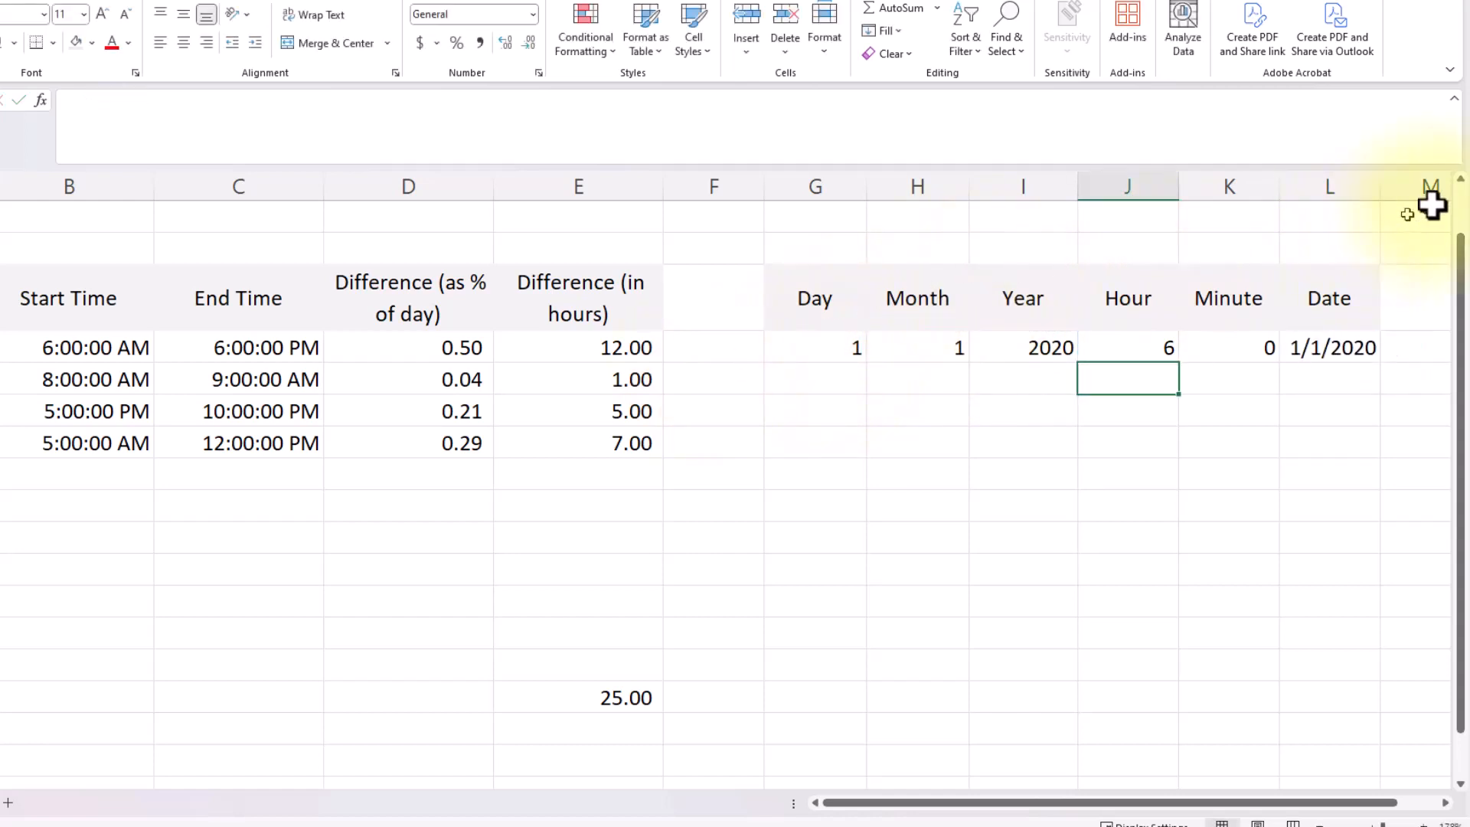
Widen column L slightly and apply Comma Style to the date in L5
drag(1381, 186, 1414, 187)
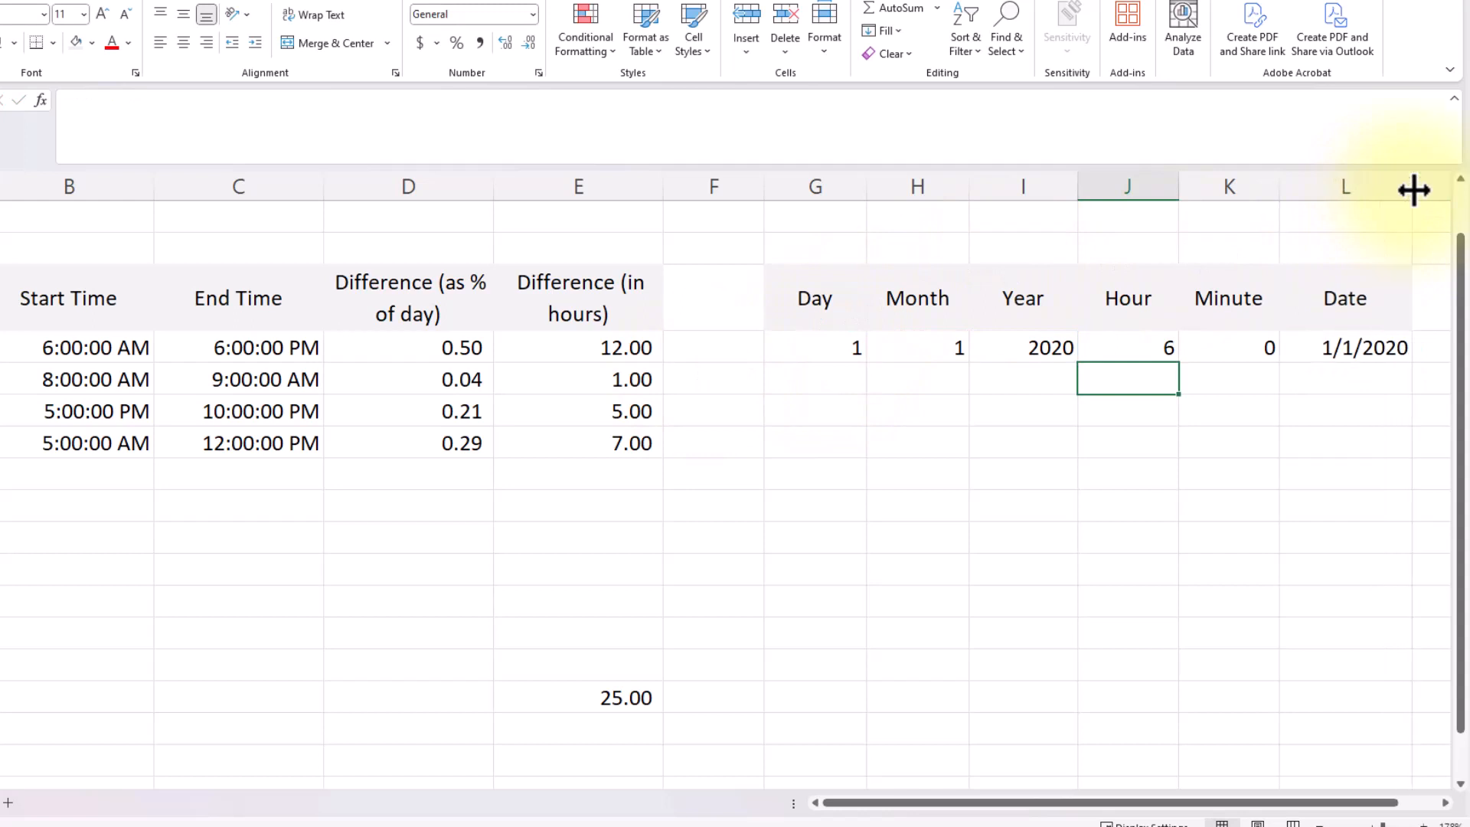
click(1345, 349)
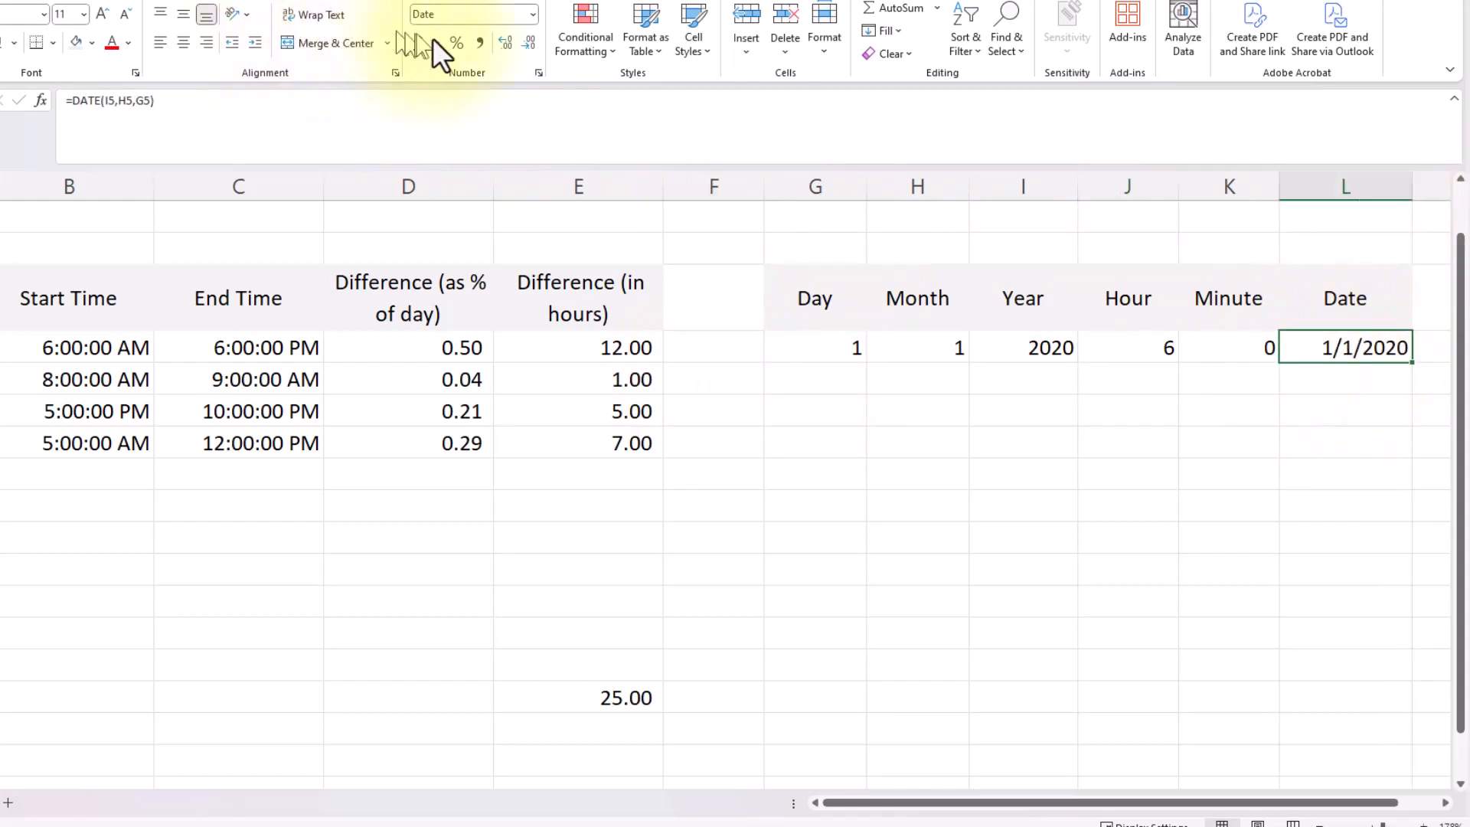
click(480, 43)
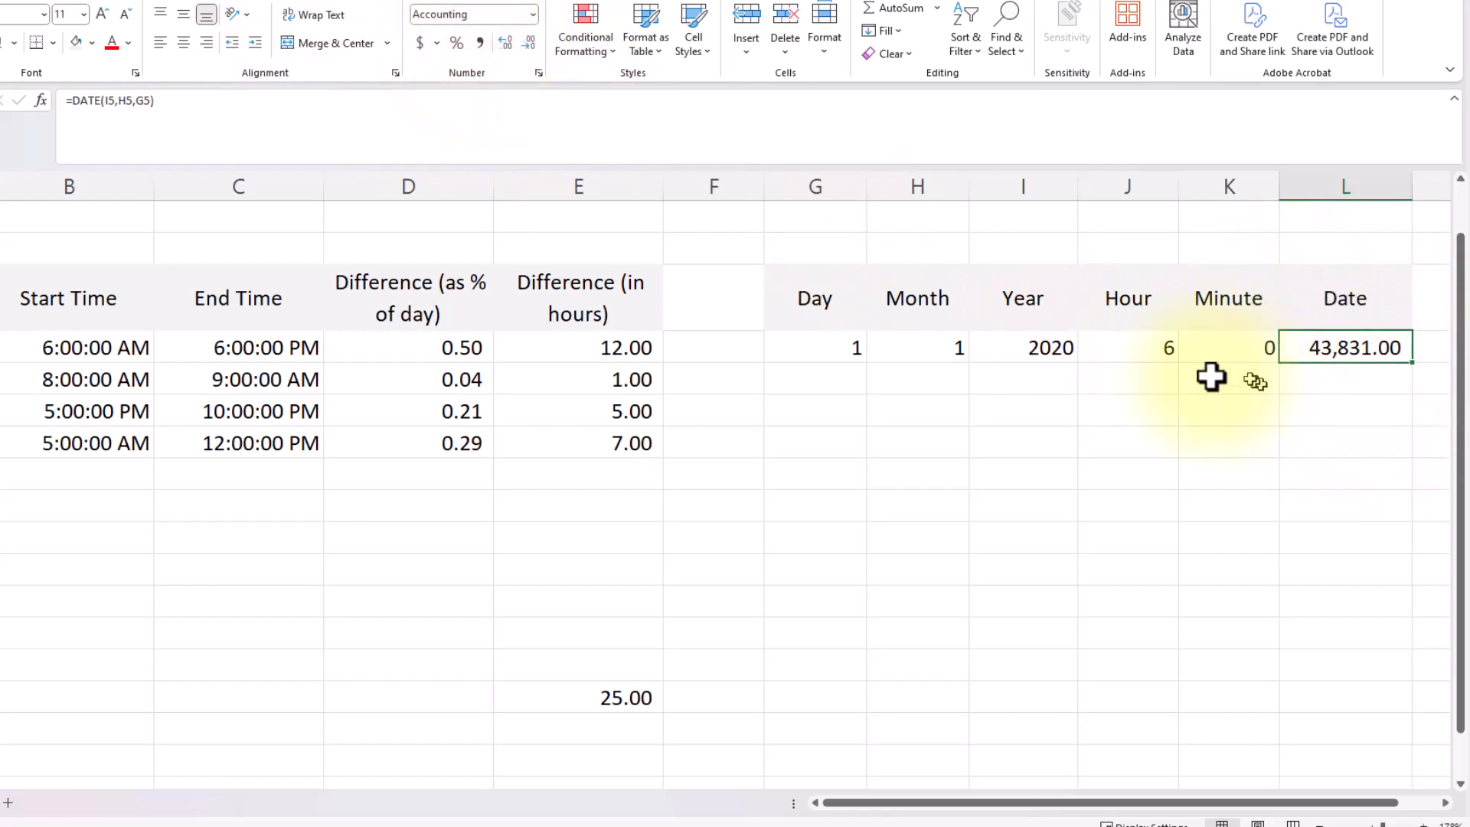
Overwrite the day in cell G5 with 2, 3 and finally 4 to test the date calculated in L5
click(816, 356)
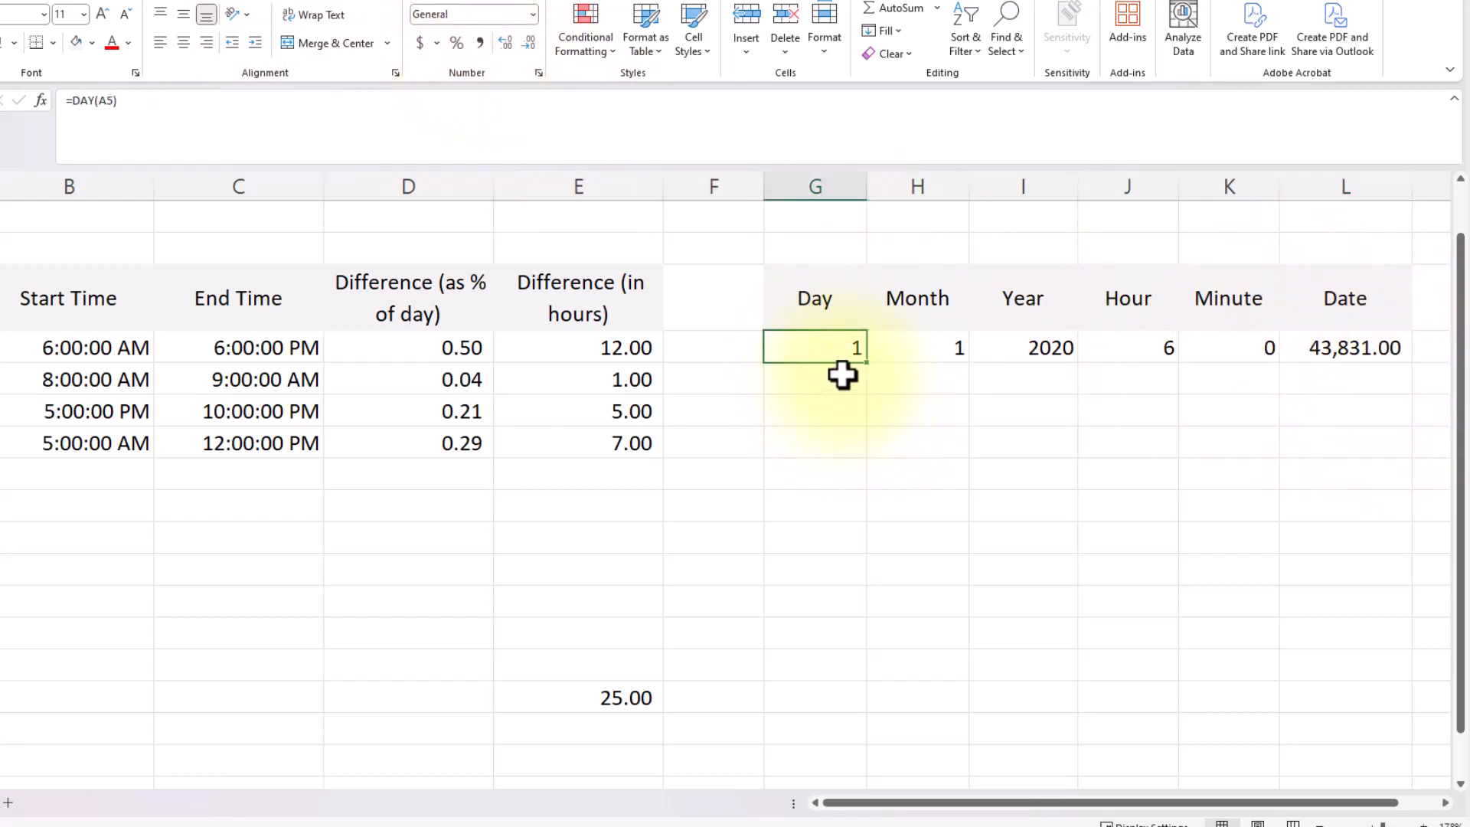
text(2)
key(Tab)
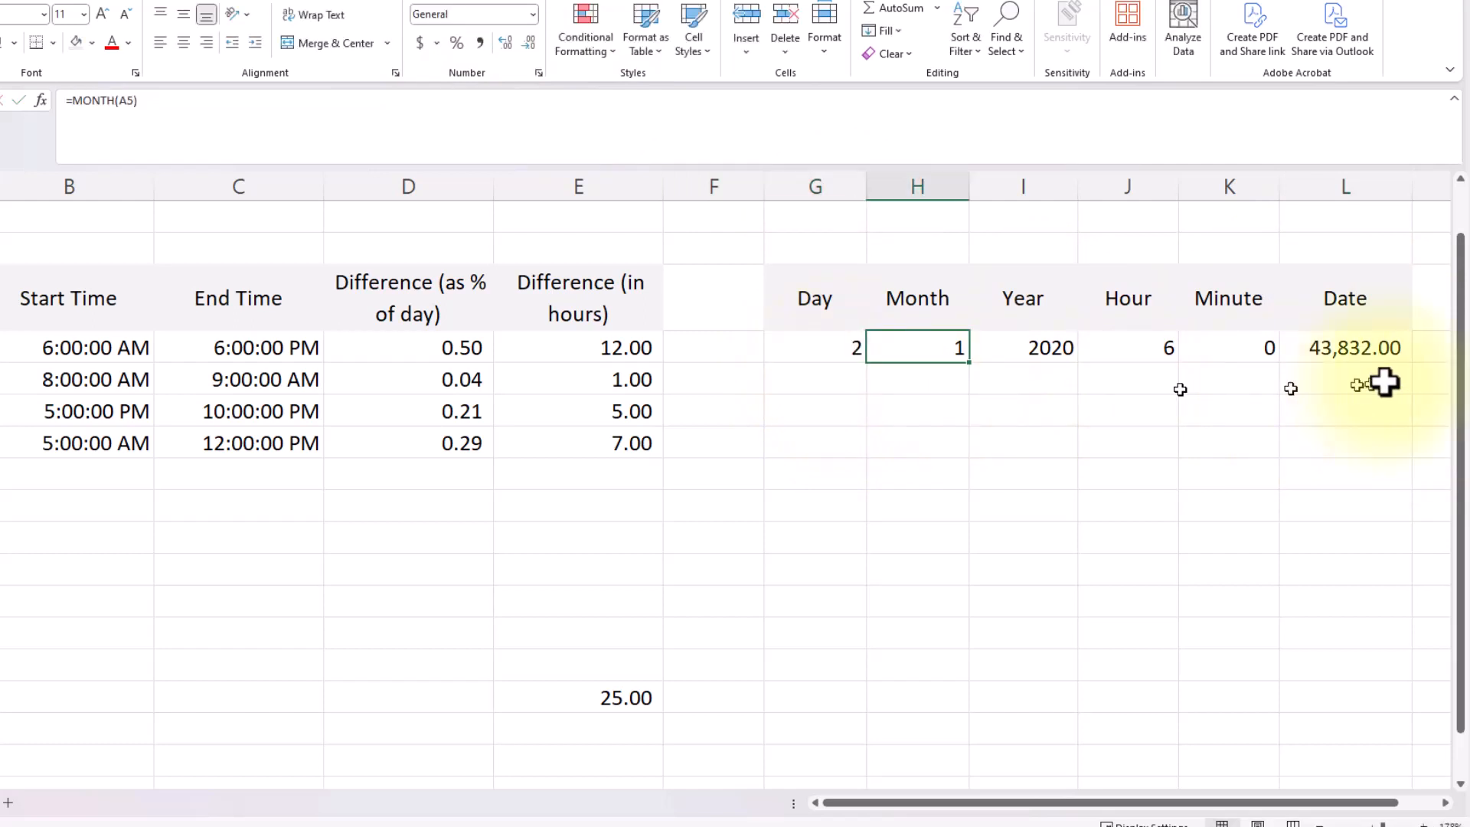
click(847, 346)
text(3)
key(Tab)
click(827, 349)
text(4)
key(Tab)
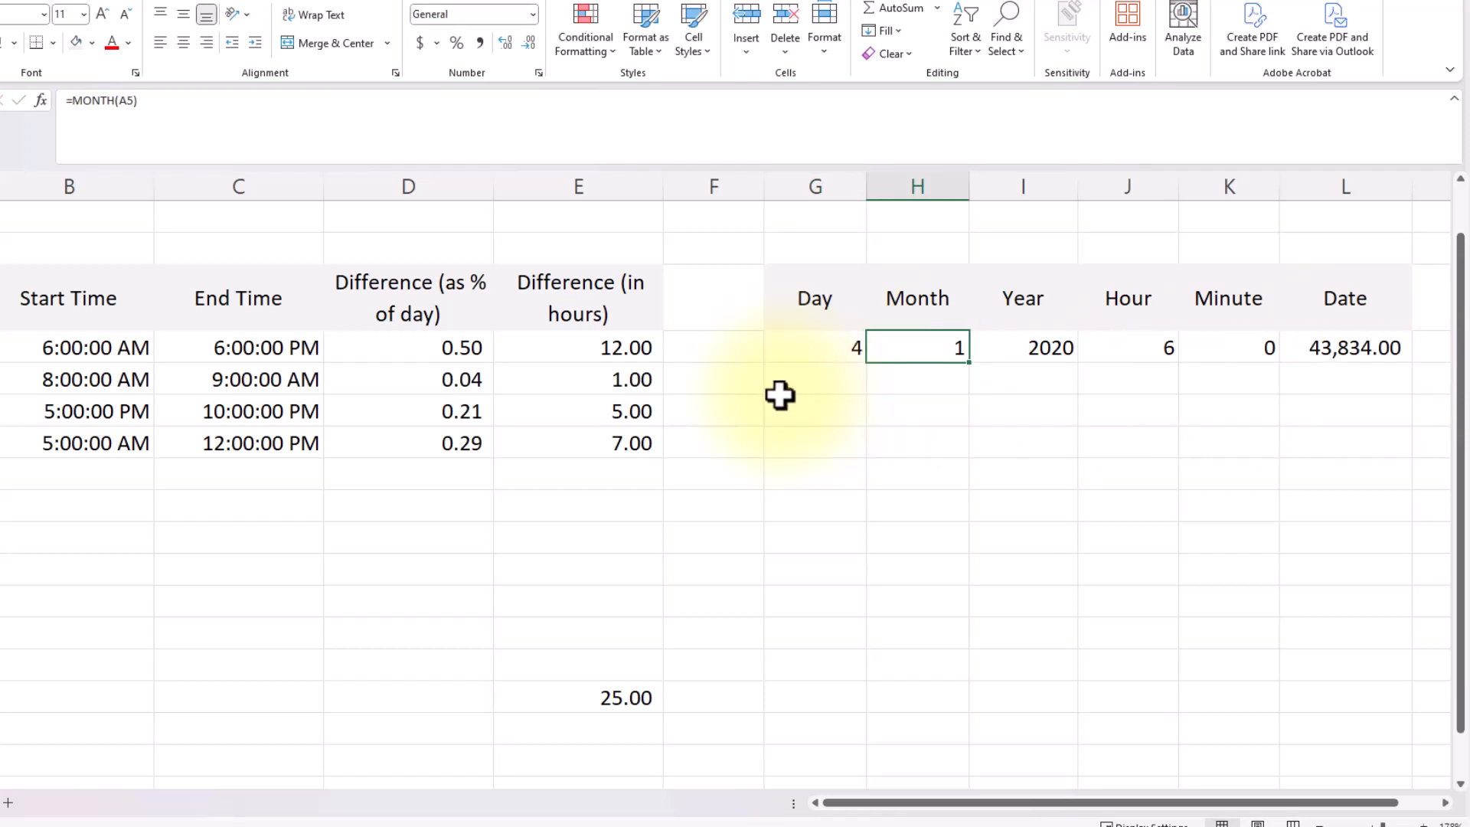
Try to count the workdays in cell G7 with the formula =NETWORKDAYS(A15,A5)
click(780, 394)
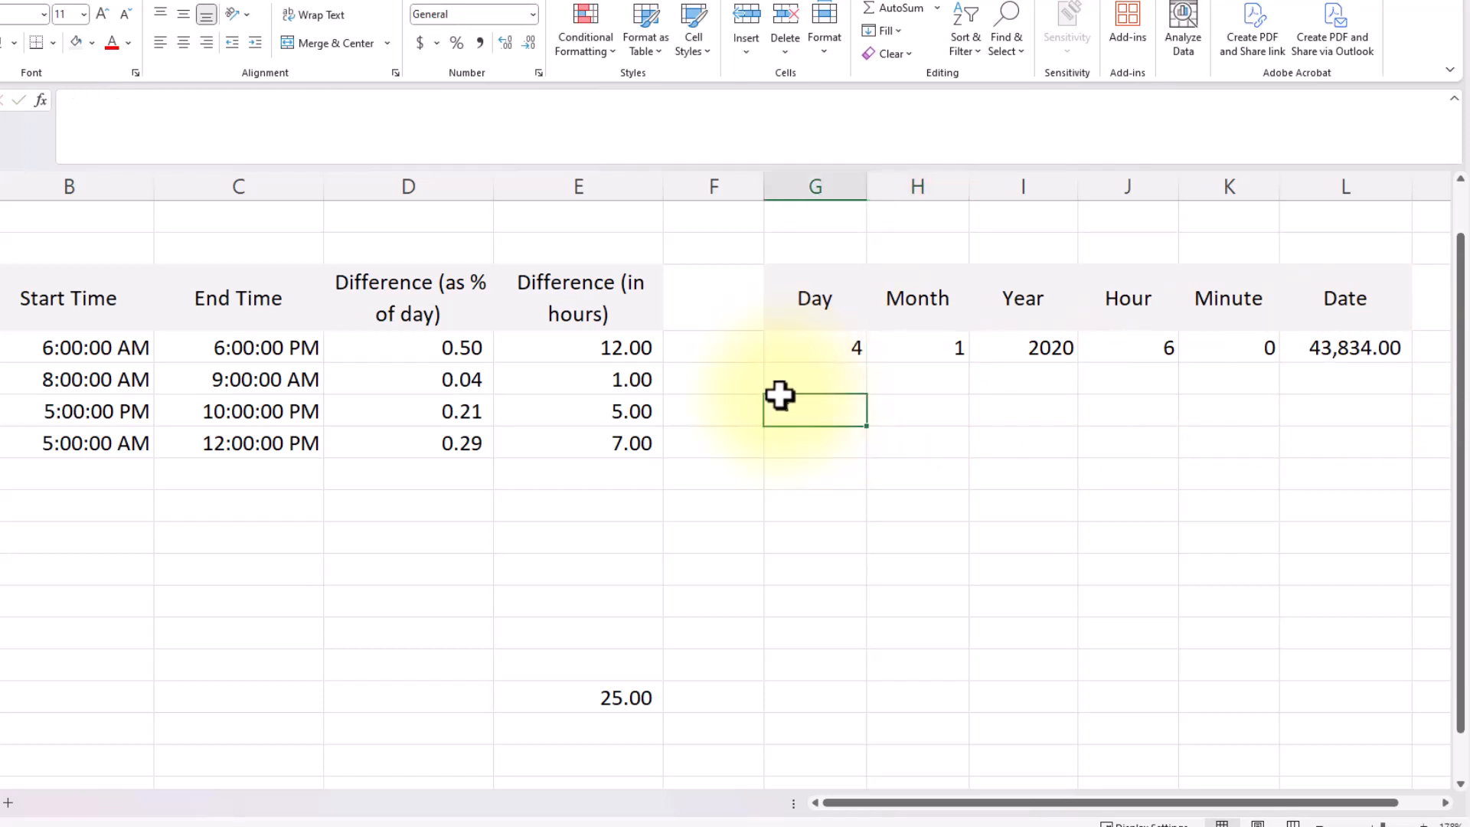
text(=networ)
key(Tab)
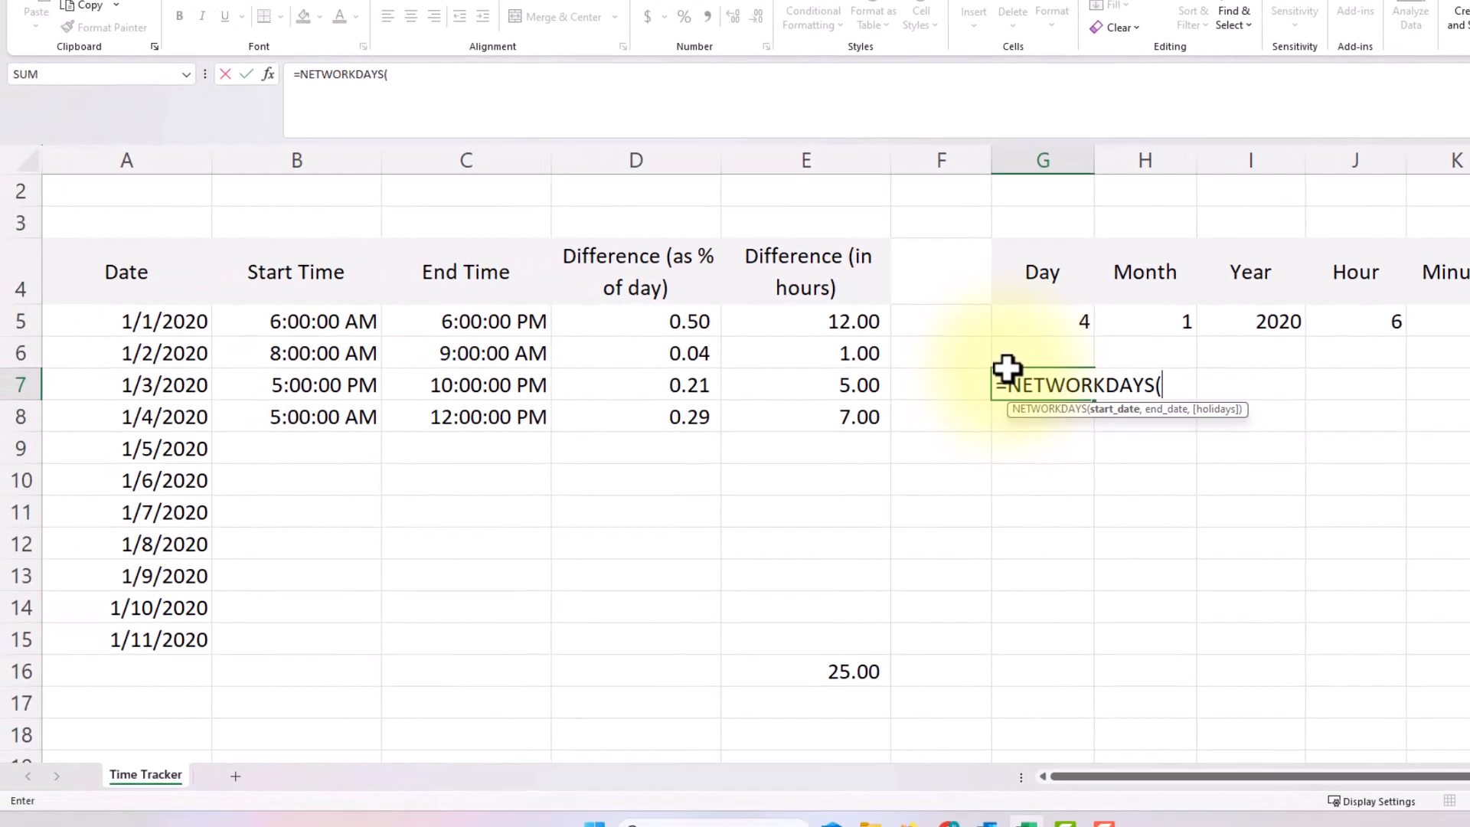
click(98, 640)
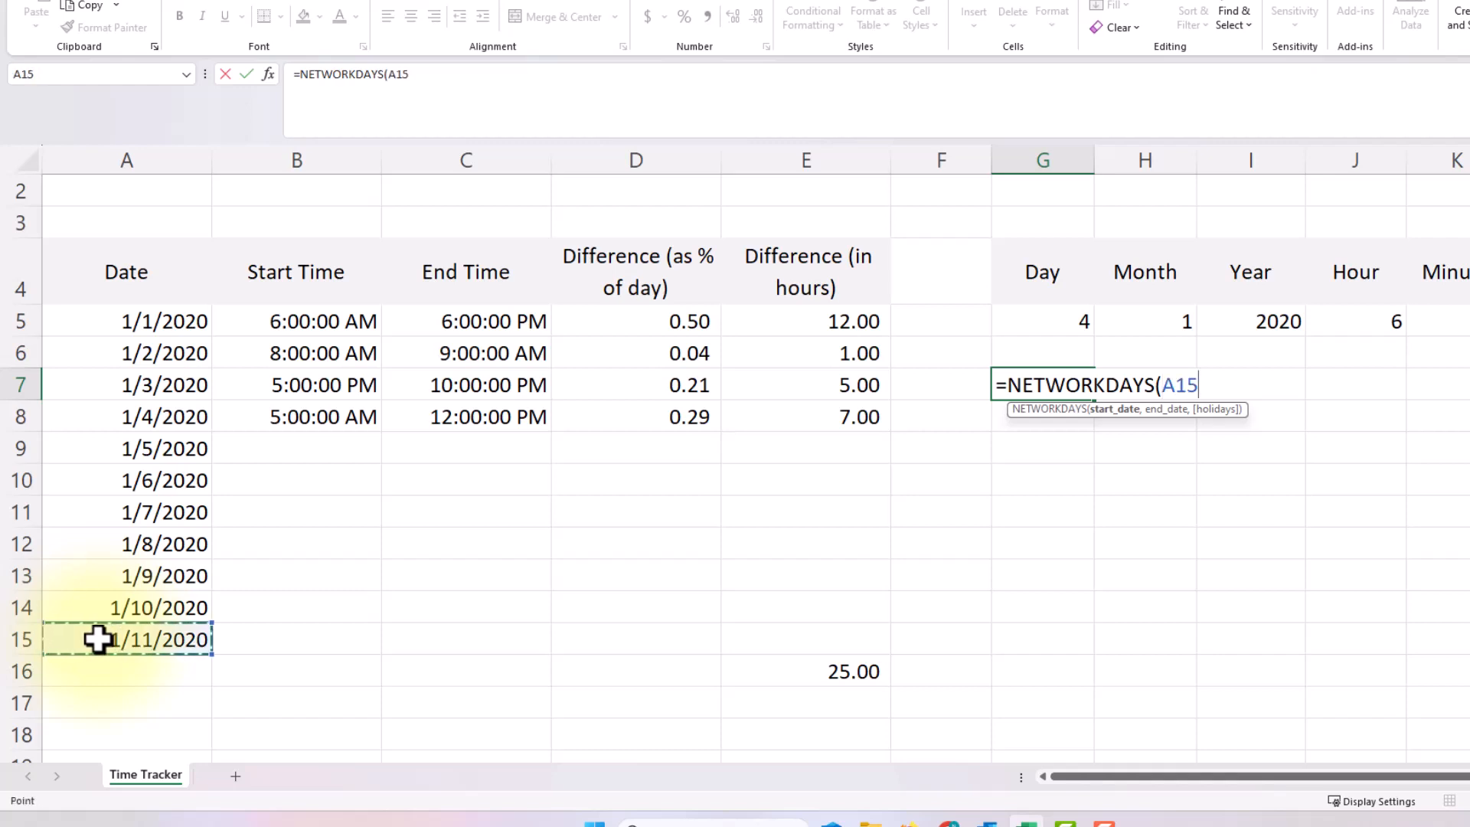
text(,)
click(169, 321)
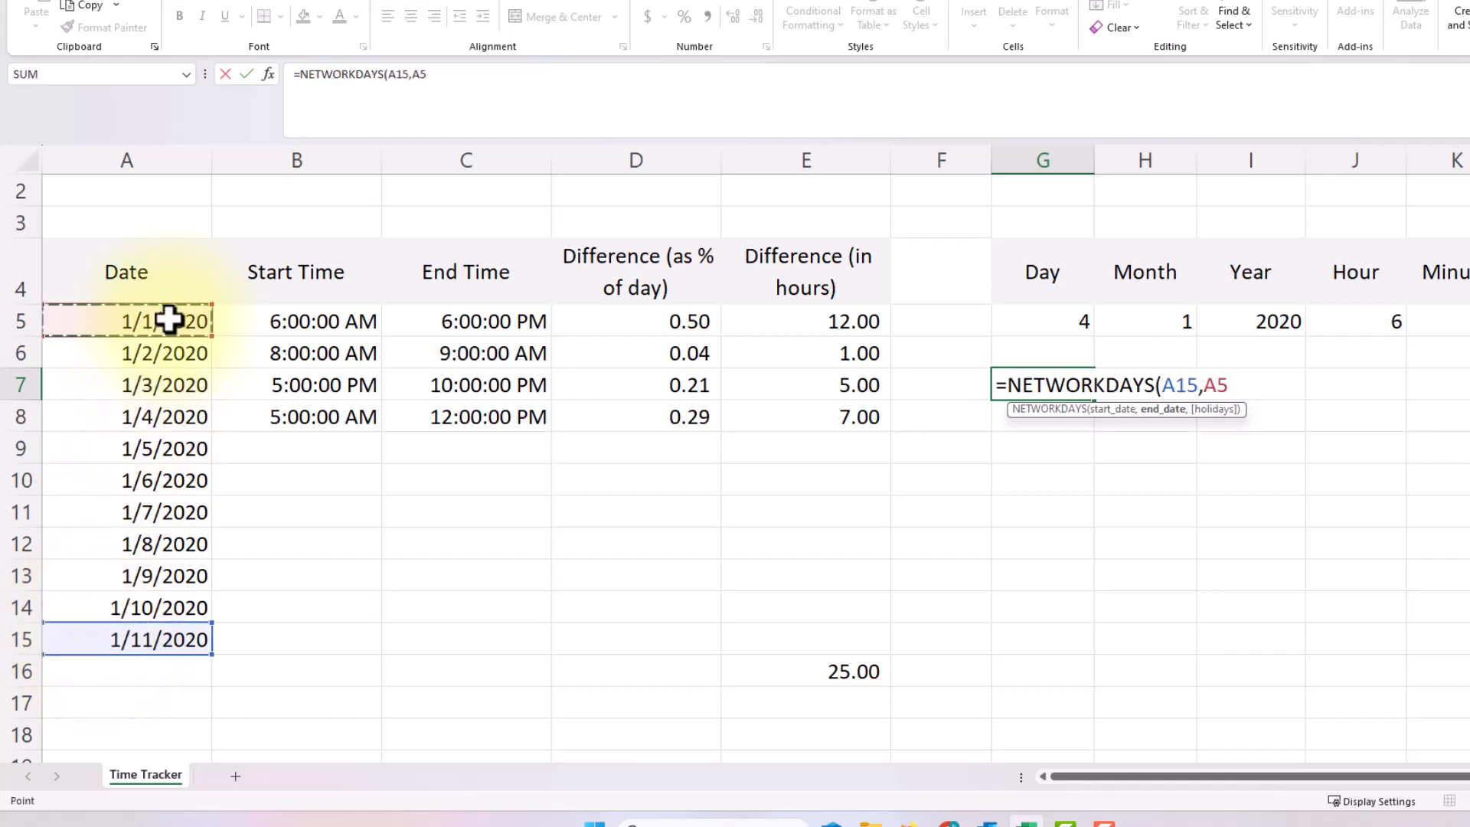
text())
key(Return)
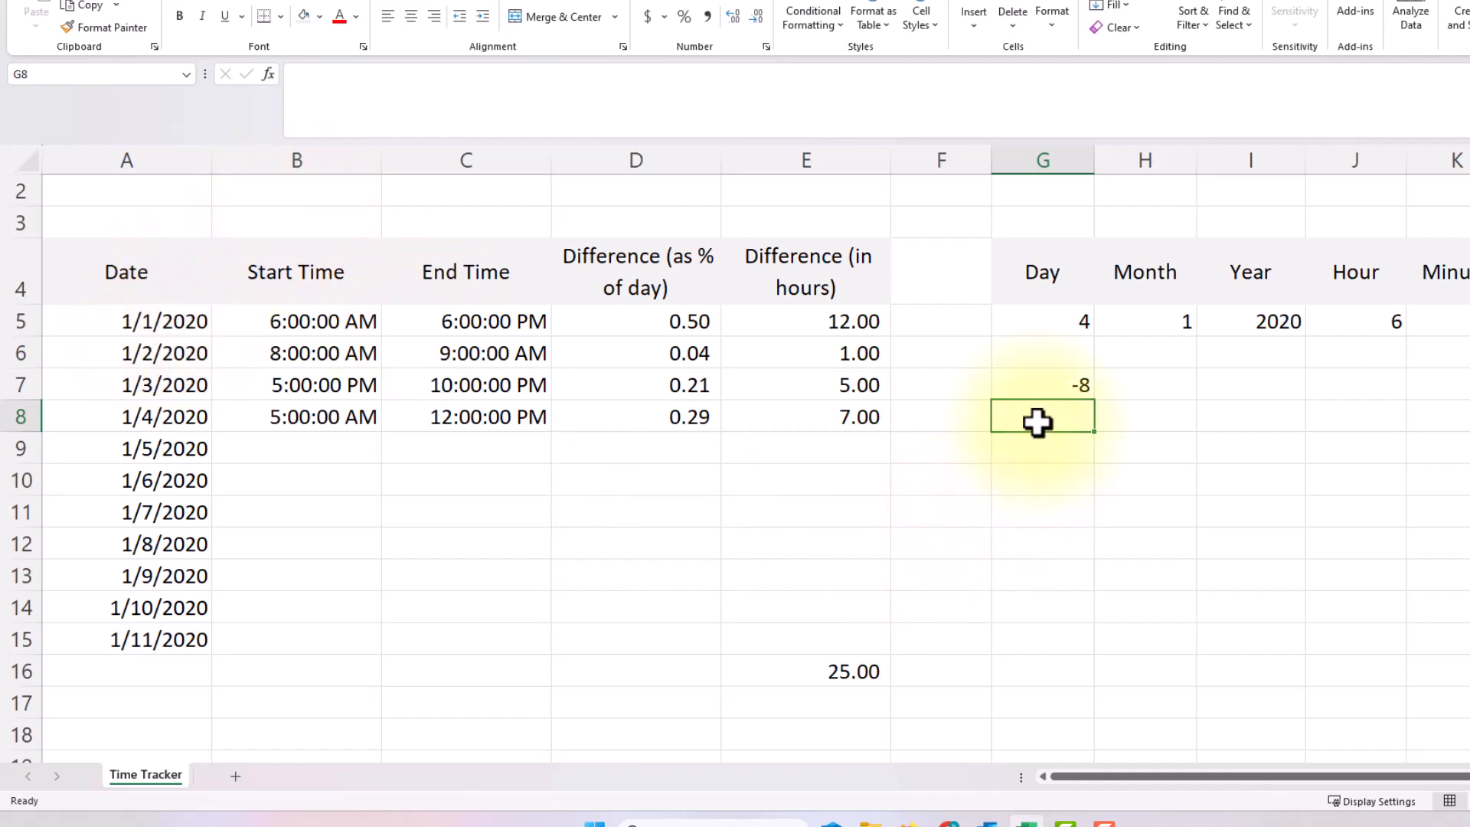
Replace the formula in G7 with =NETWORKDAYS(A5,A15), using the earliest date as the start date
click(1036, 389)
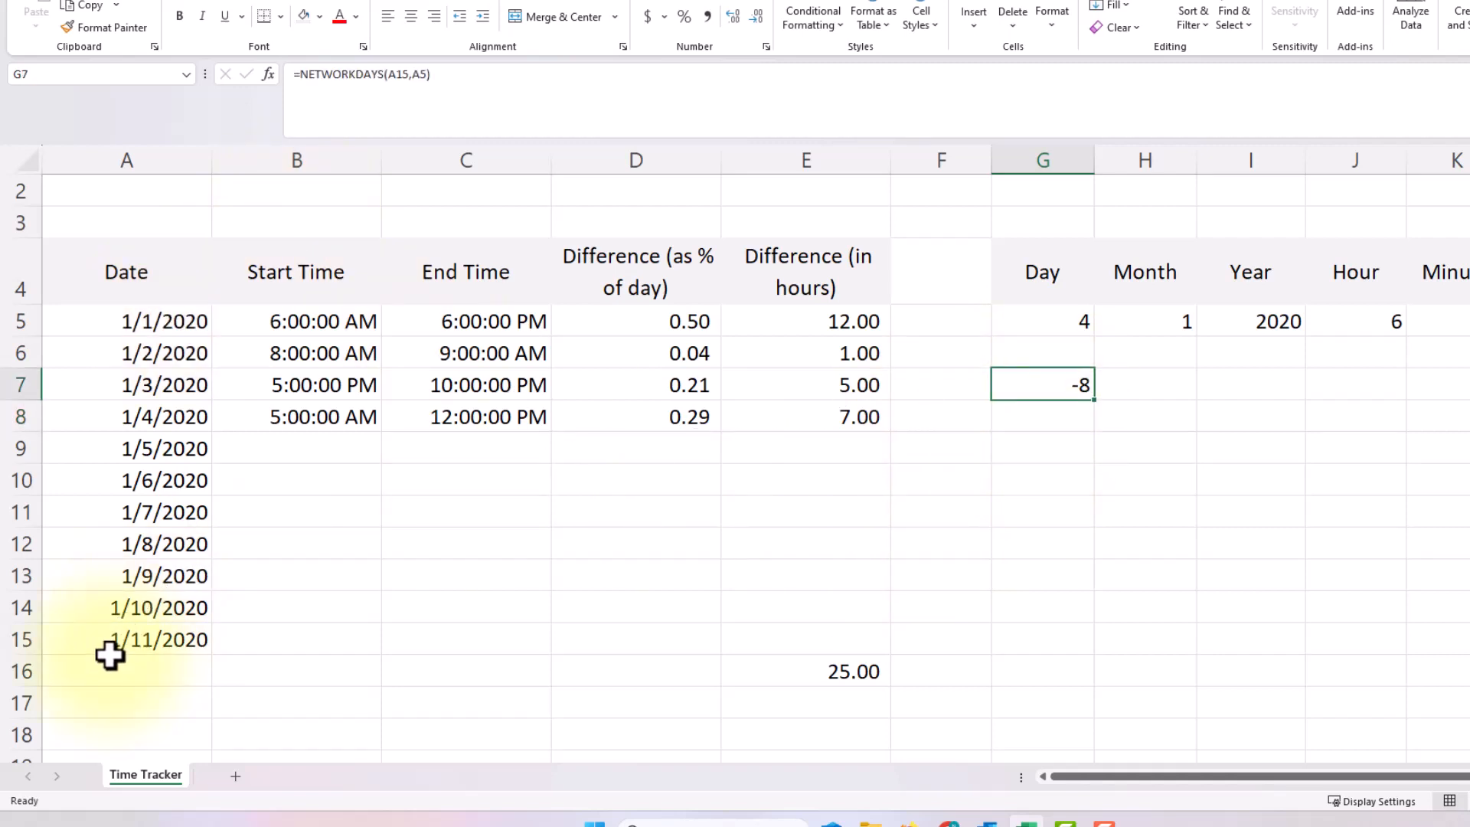
text(=ne)
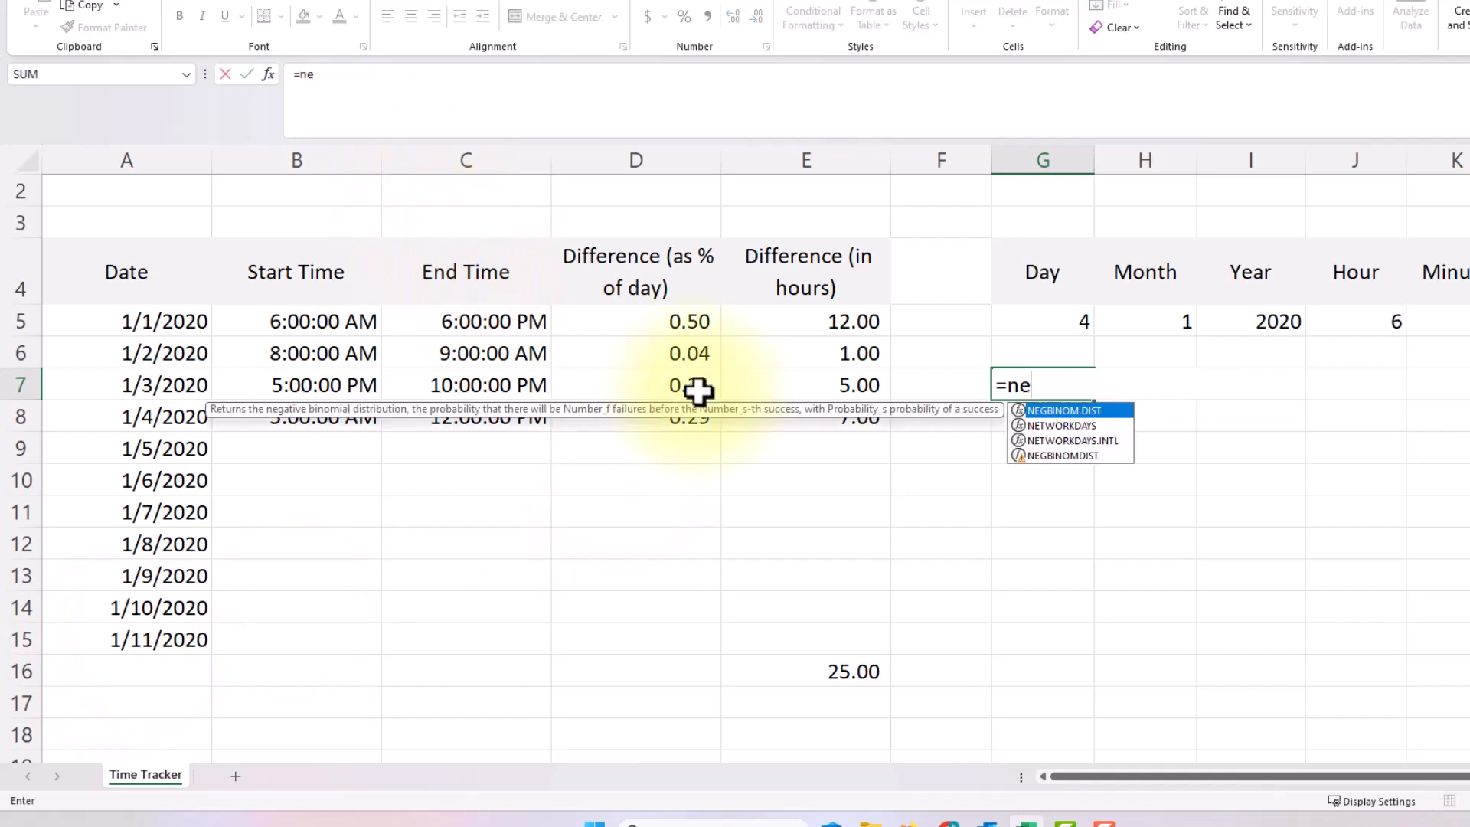
key(Tab)
click(180, 320)
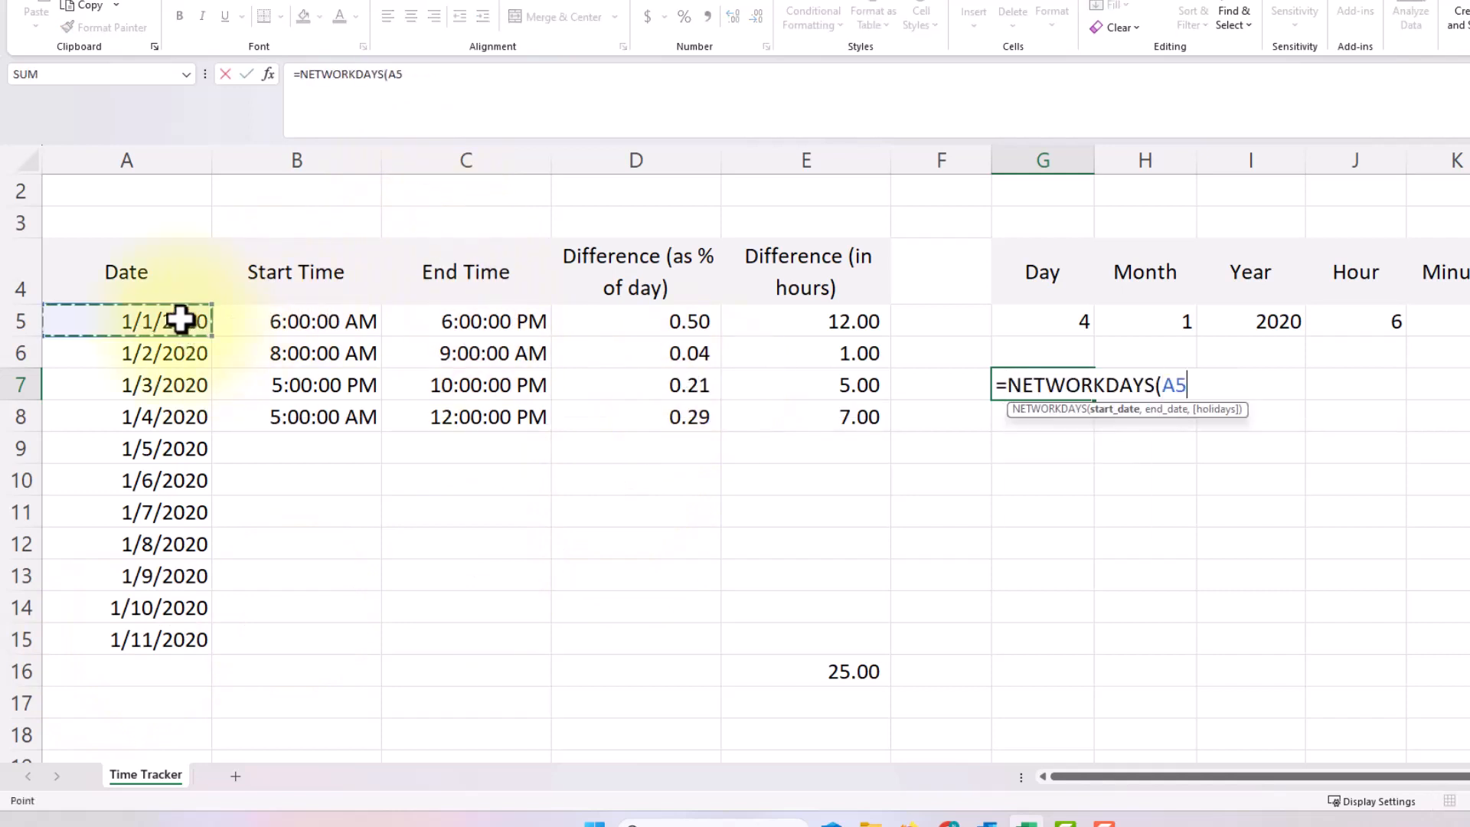
text(,)
click(134, 647)
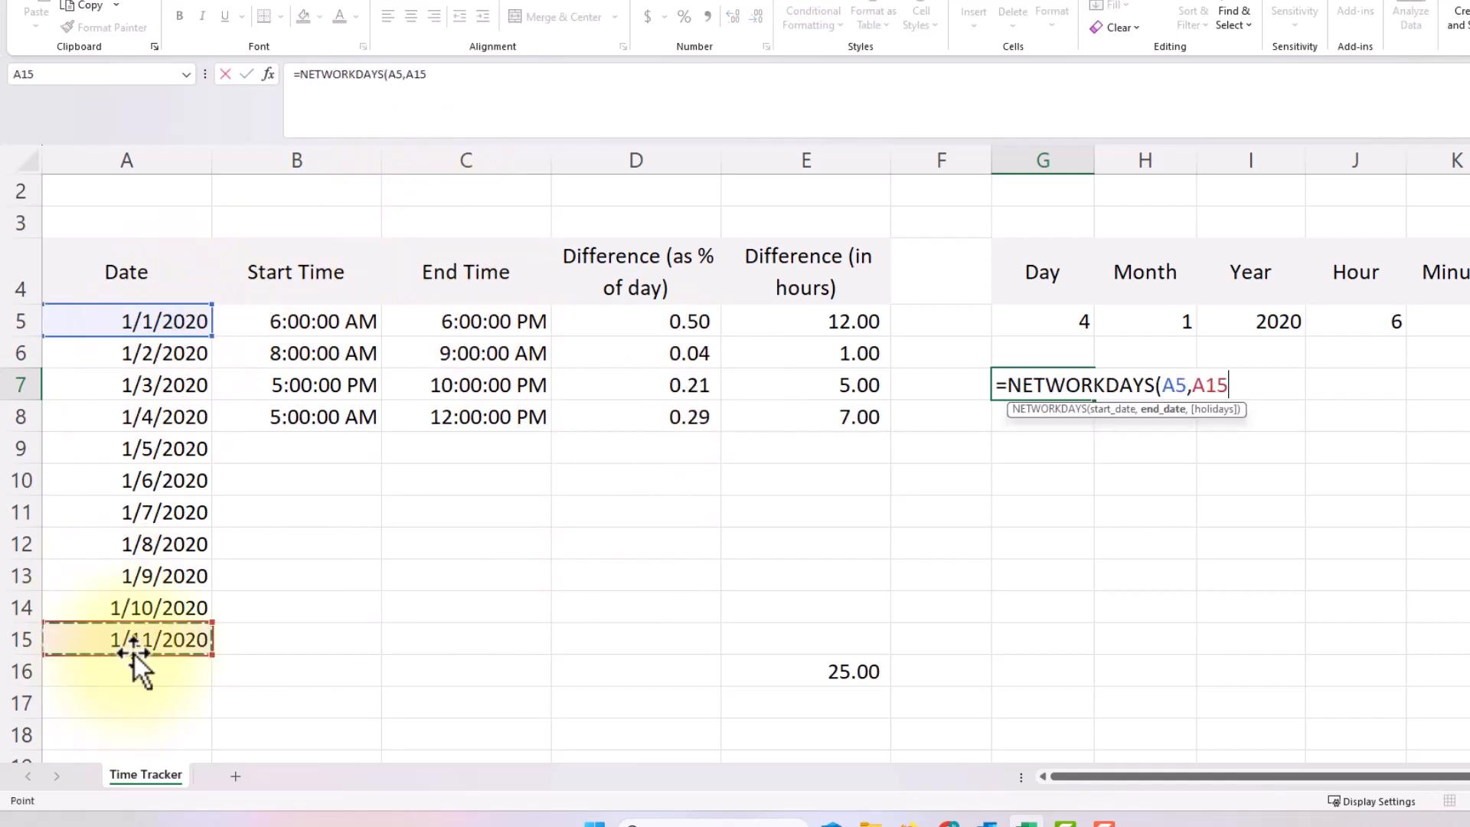
key(Return)
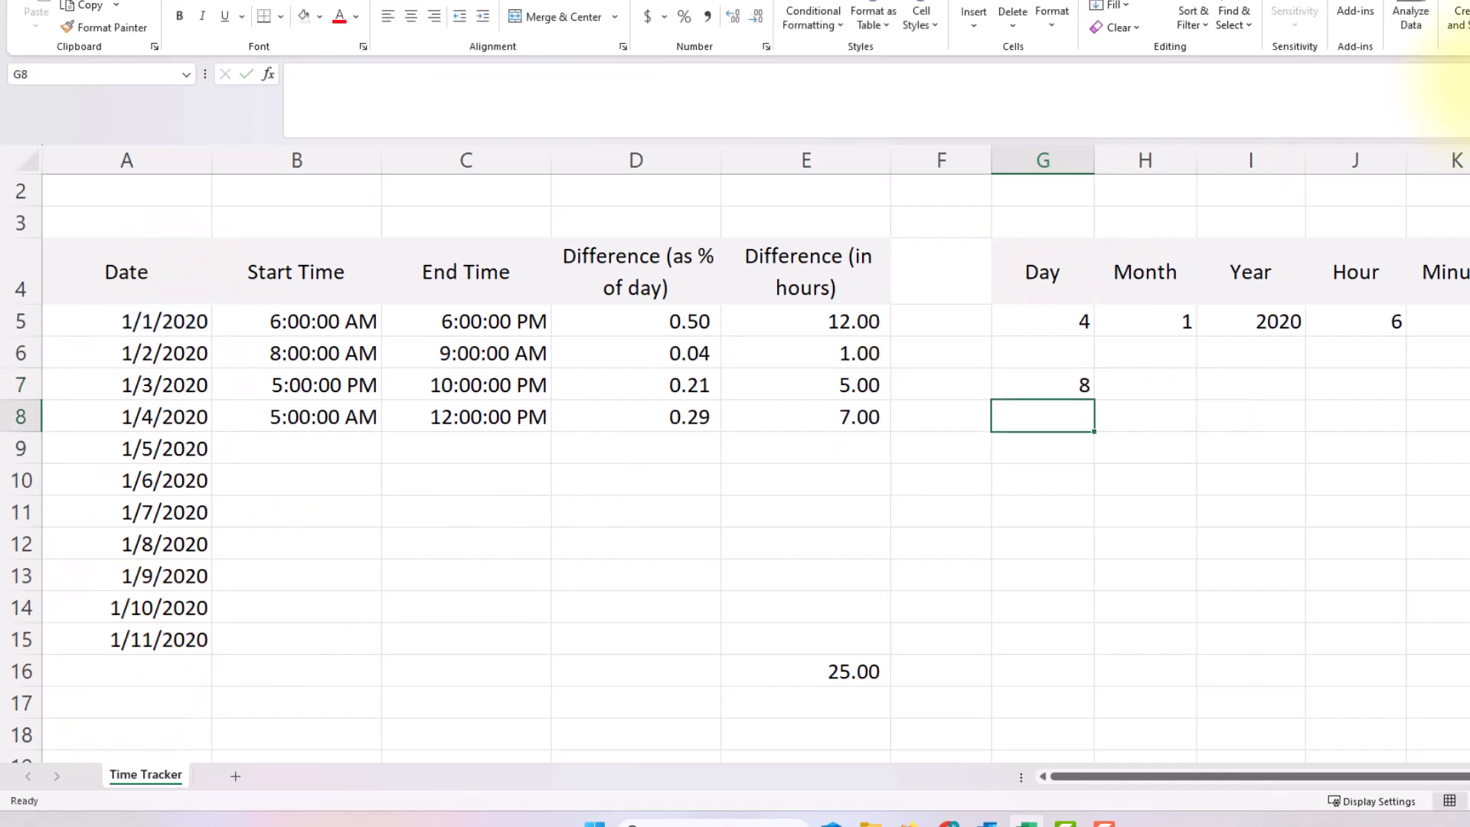